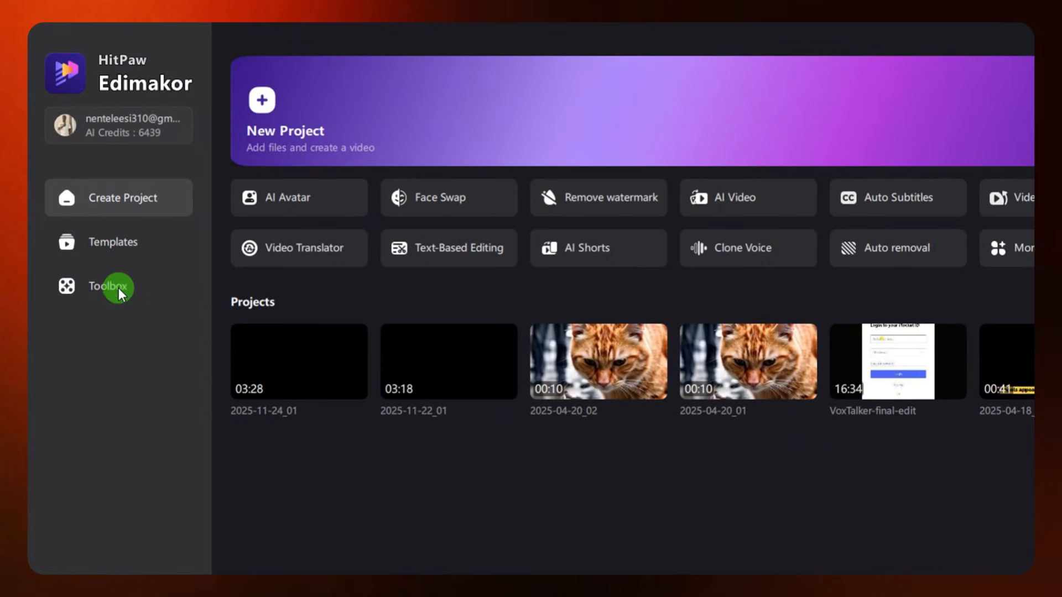
# Browse the Toolbox categories and open AI Copywriting from the text tools
pyautogui.click(115, 287)
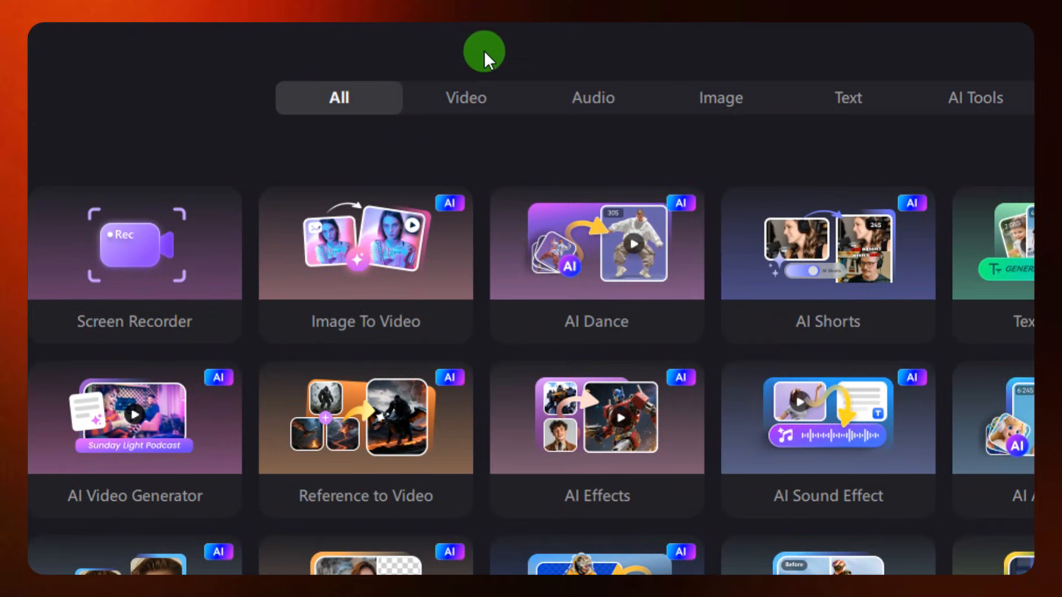
pyautogui.click(469, 90)
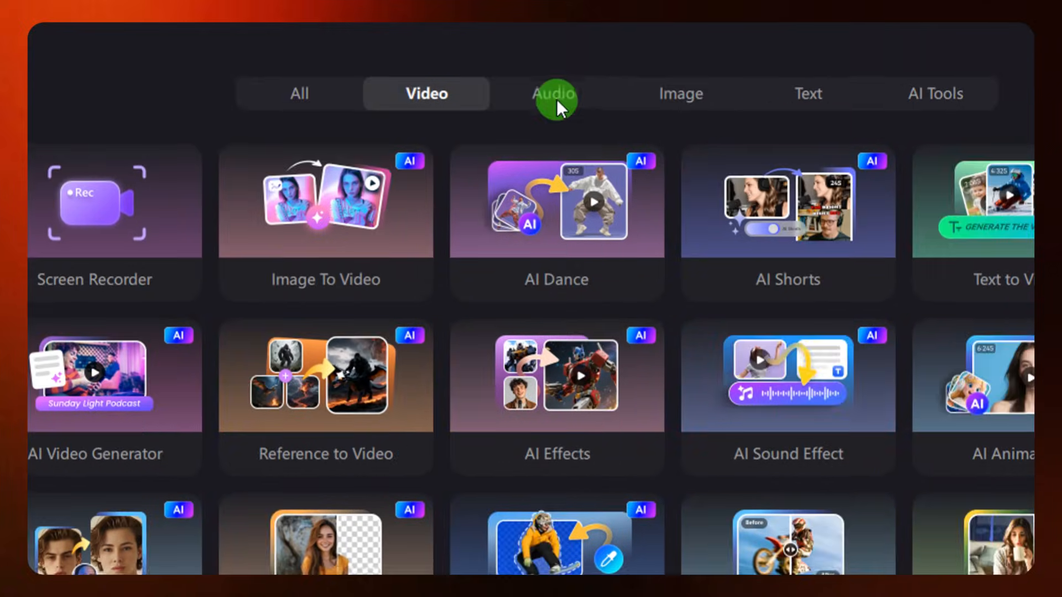
pyautogui.click(809, 59)
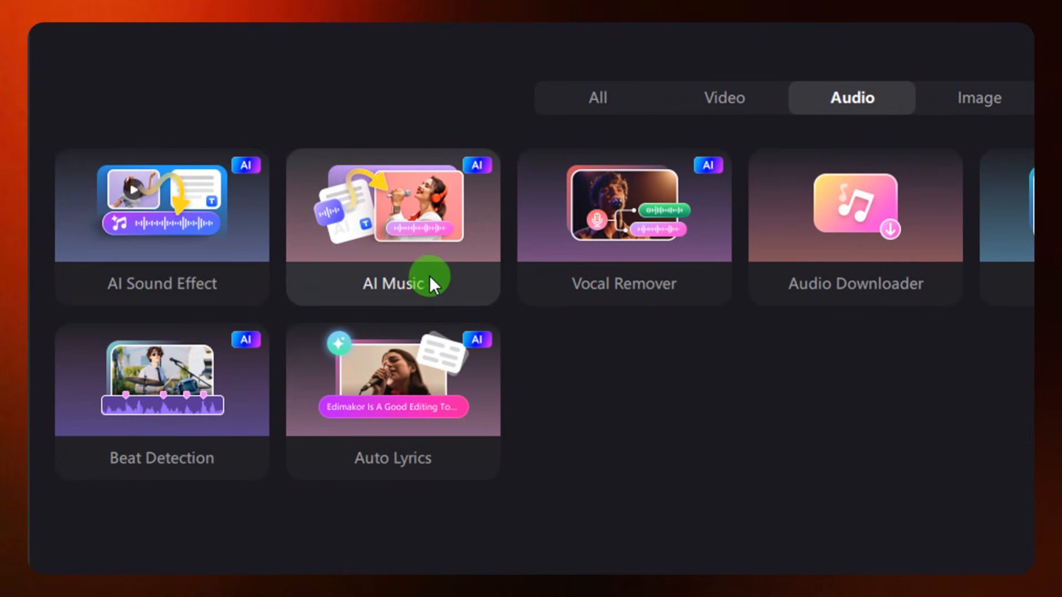
pyautogui.click(988, 98)
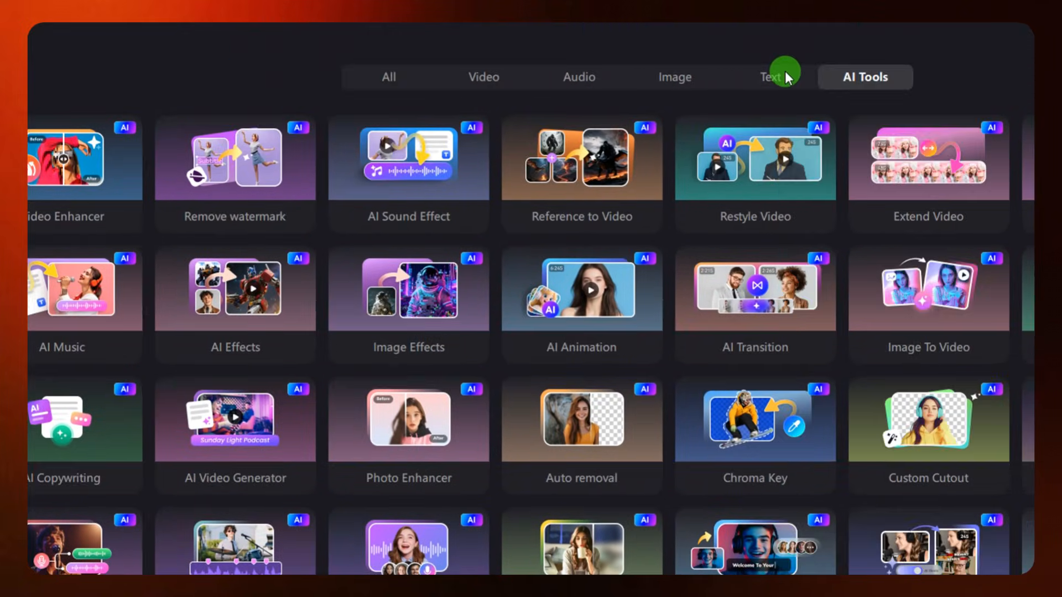
pyautogui.click(1012, 76)
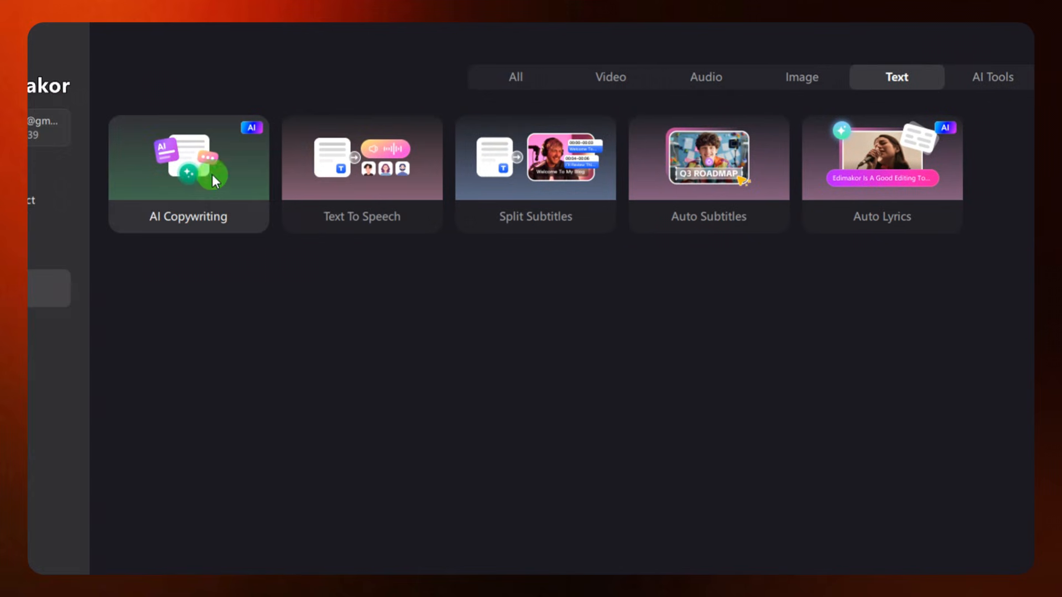
pyautogui.click(53, 200)
pyautogui.click(213, 186)
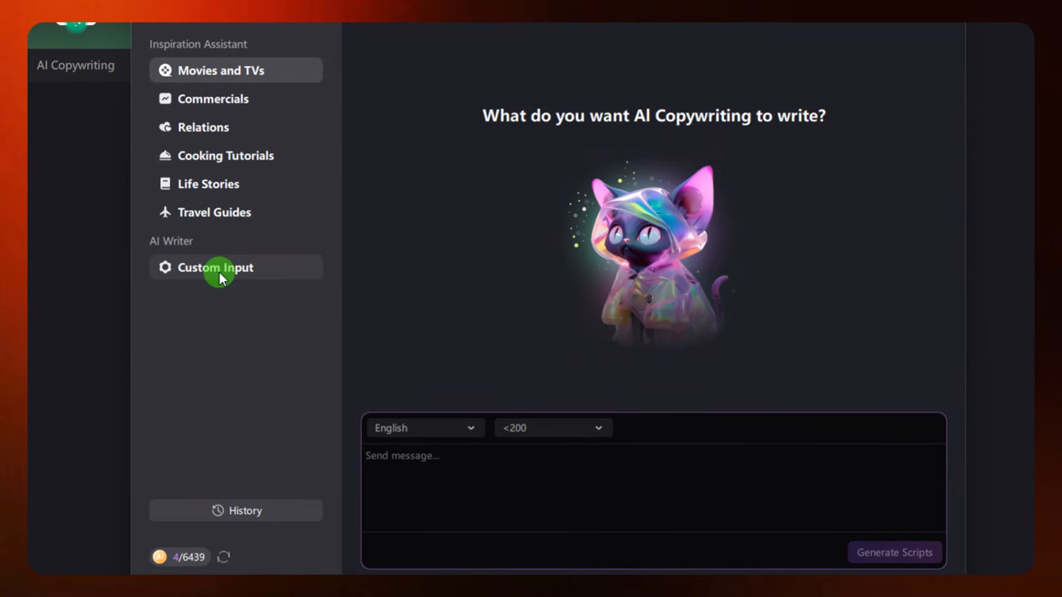
# Generate a script from a custom prompt: a maid maltreated by her madam, human-sounding, strong hook for the first 10 seconds, simple words
pyautogui.click(223, 271)
pyautogui.click(535, 449)
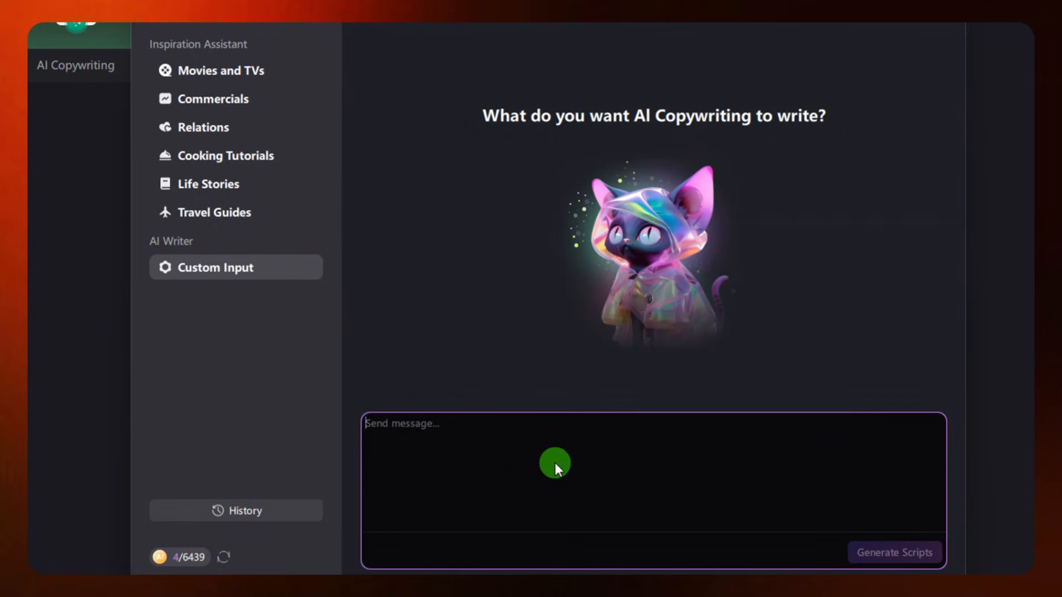
pyautogui.write('A Story of a maid maltreated by her madam. Make it sound like it was written by a human expert story script writer, start with a strong hook for the first 10 seconds and lead the story on to keep the viewers watching till the end. use simple words that people will easily understand.')
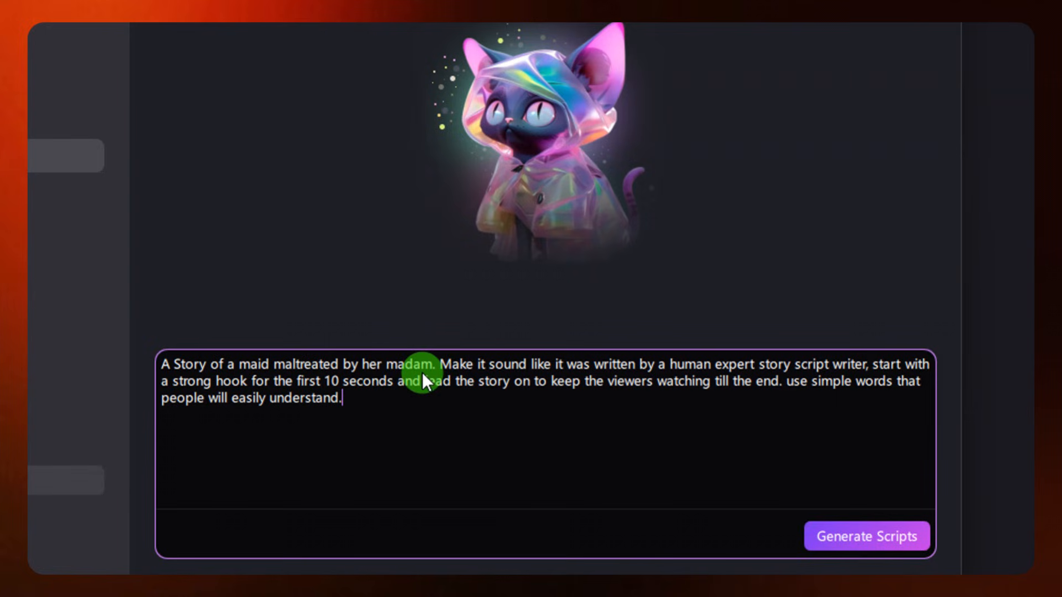
pyautogui.moveTo(436, 364); pyautogui.dragTo(162, 367)
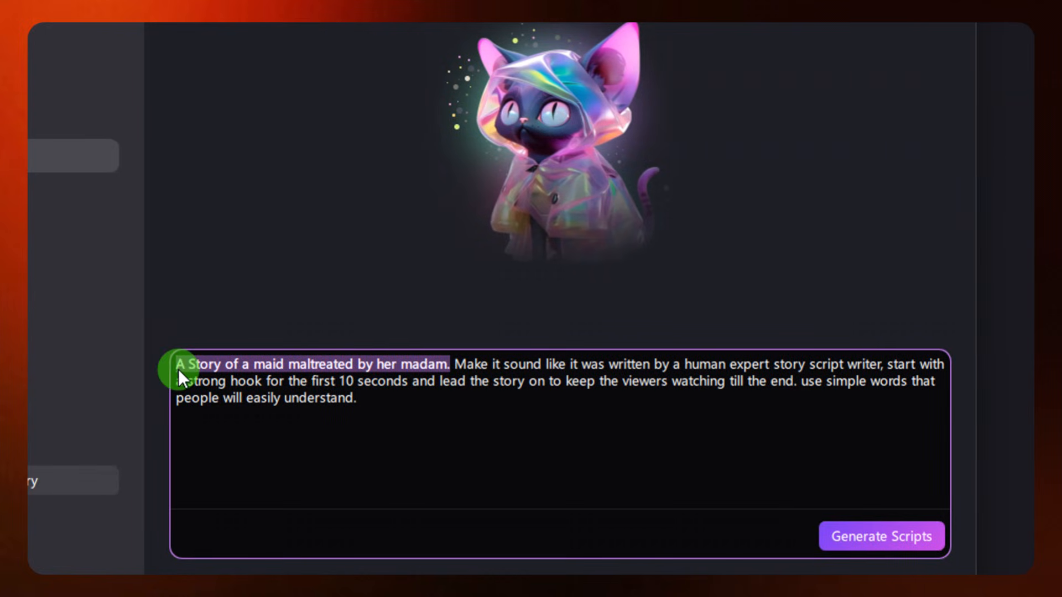
pyautogui.click(377, 367)
pyautogui.click(458, 363)
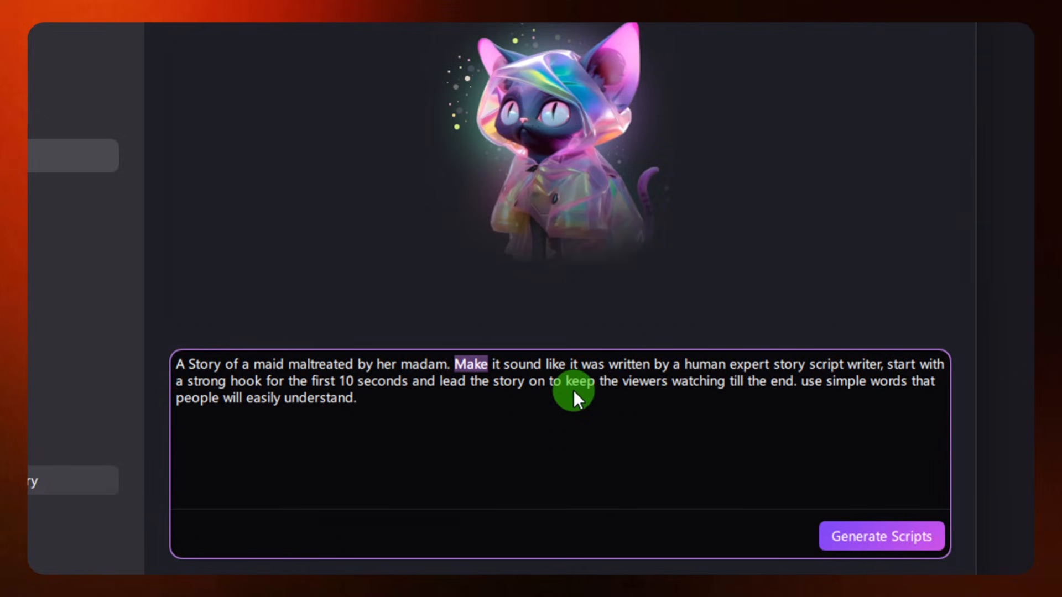
pyautogui.click(534, 402)
# Read through the generated maid story, check its length-adjustment options and copy the full script
pyautogui.scroll(-1, 807, 496)
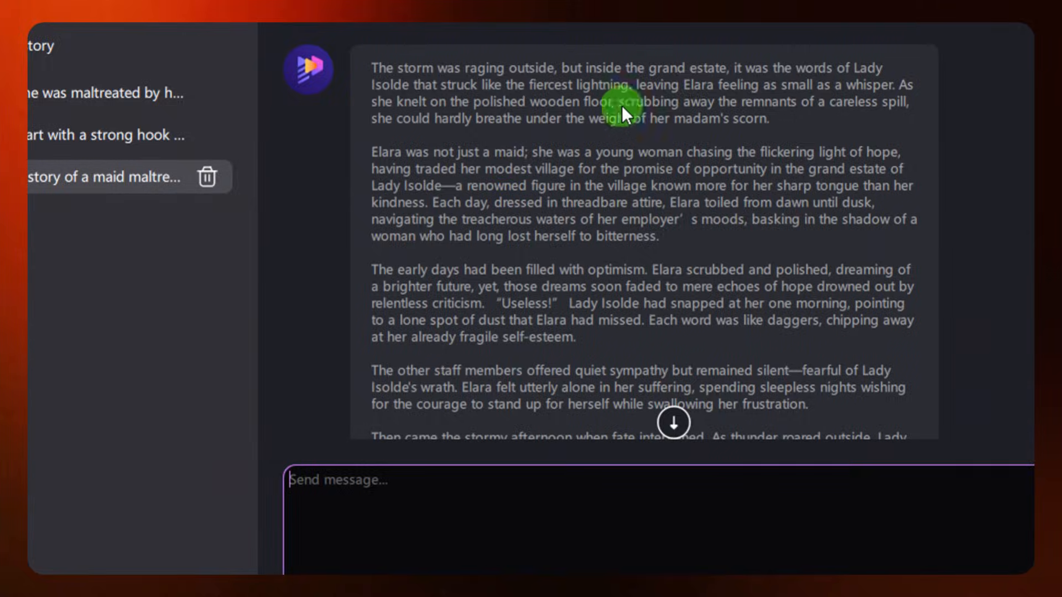
pyautogui.scroll(-5, 609, 273)
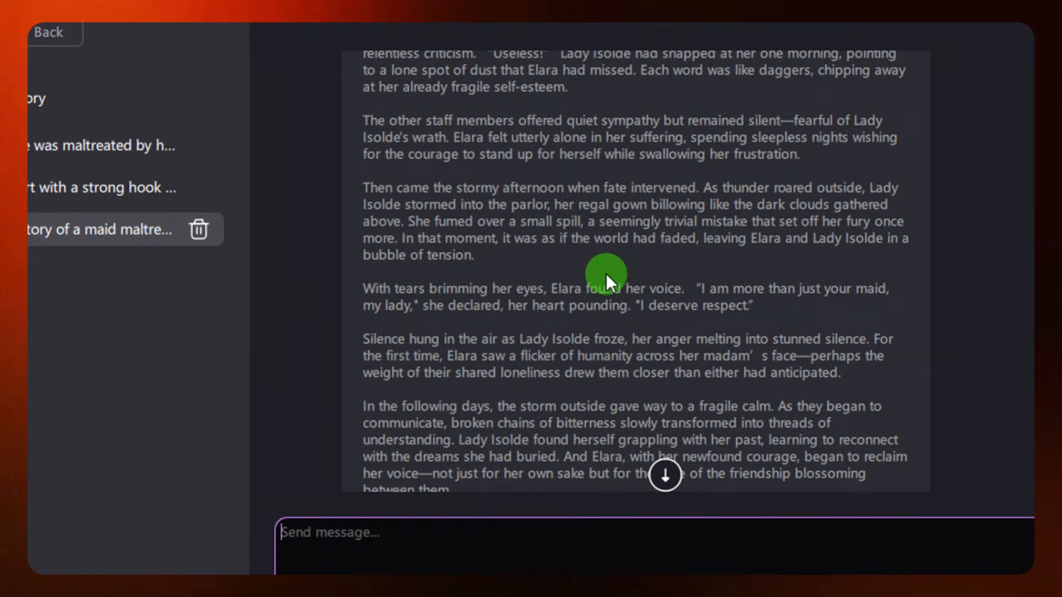
pyautogui.scroll(-6, 605, 273)
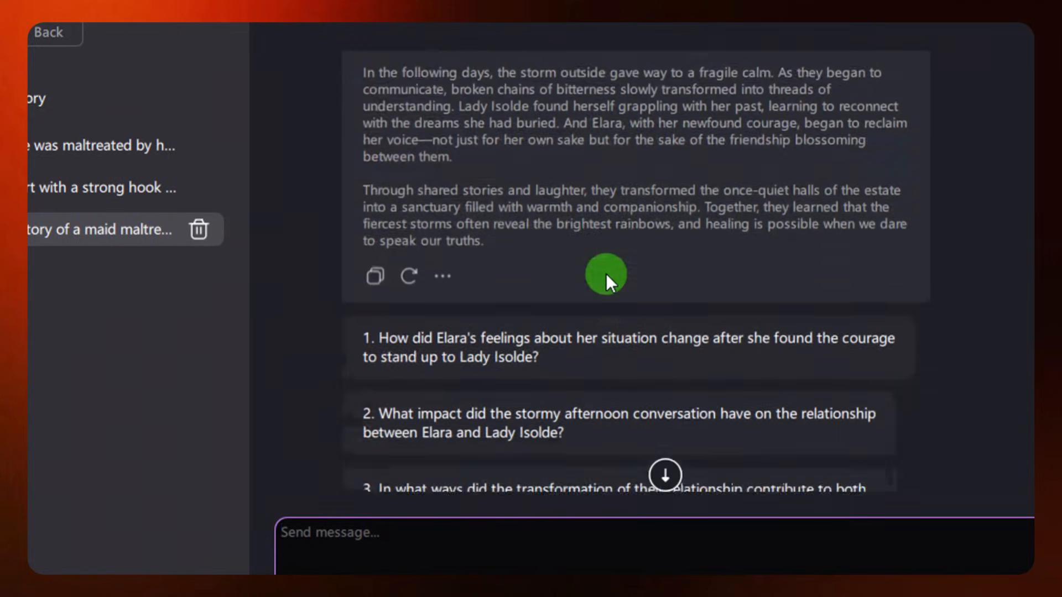
pyautogui.click(442, 239)
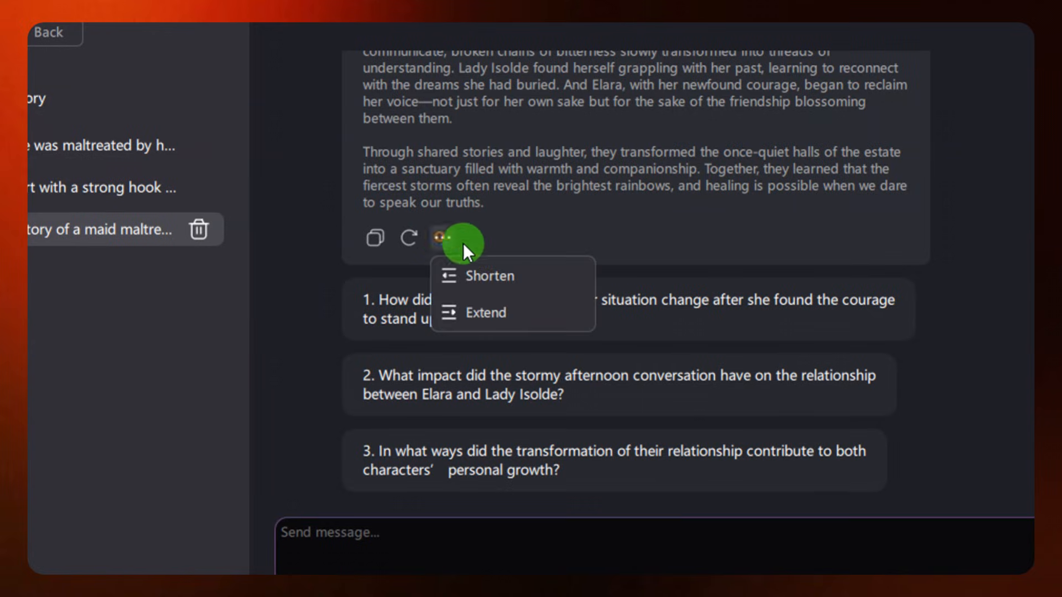
pyautogui.click(492, 277)
pyautogui.click(378, 237)
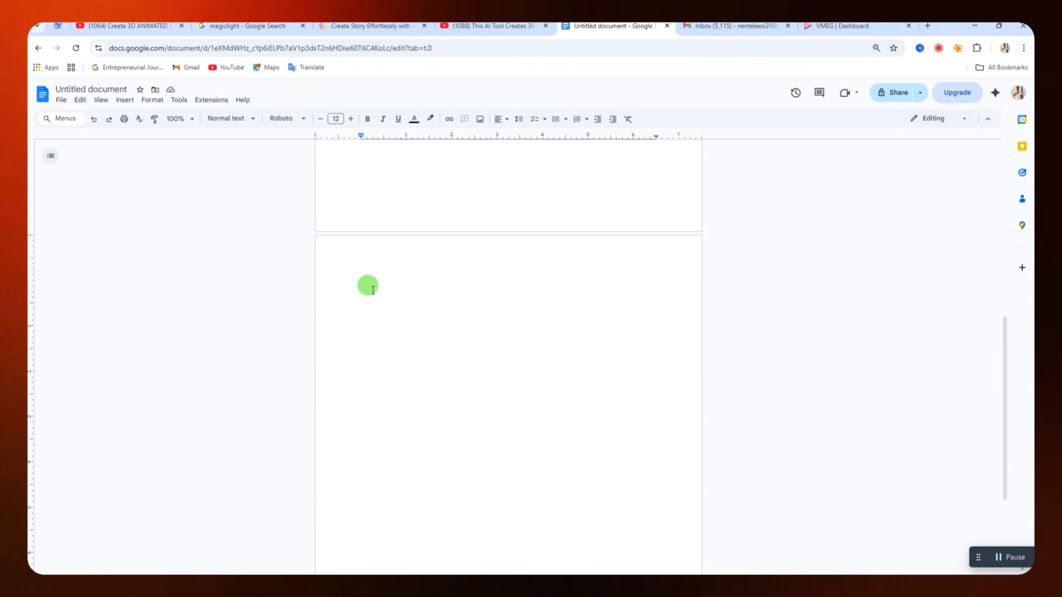
# Paste the copied story onto the blank page of the Google Docs document and check its opening paragraphs
pyautogui.hotkey('ctrl', 'v')
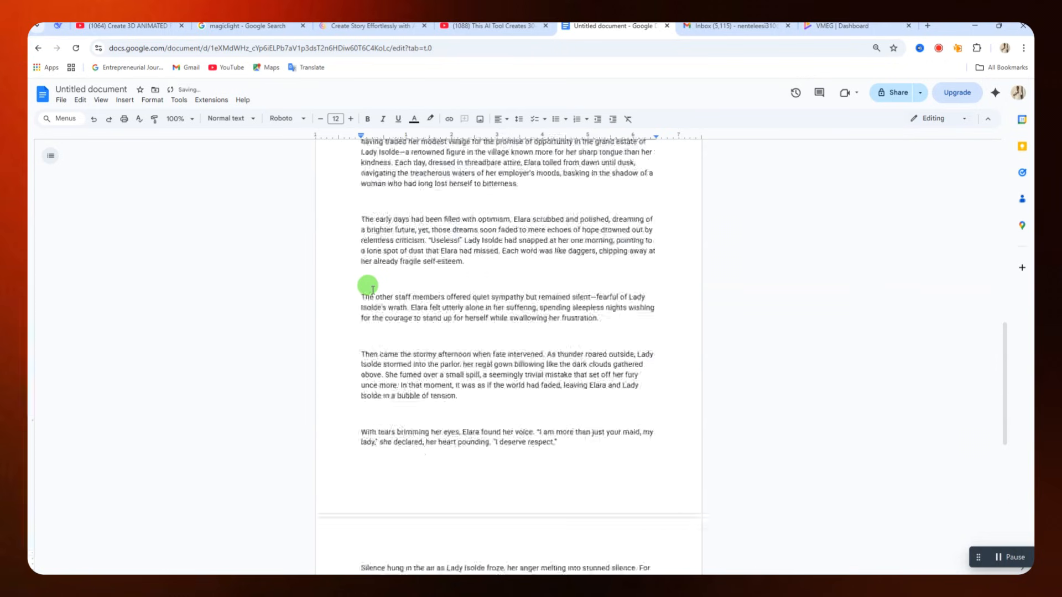
pyautogui.scroll(10, 393, 286)
pyautogui.scroll(3, 398, 291)
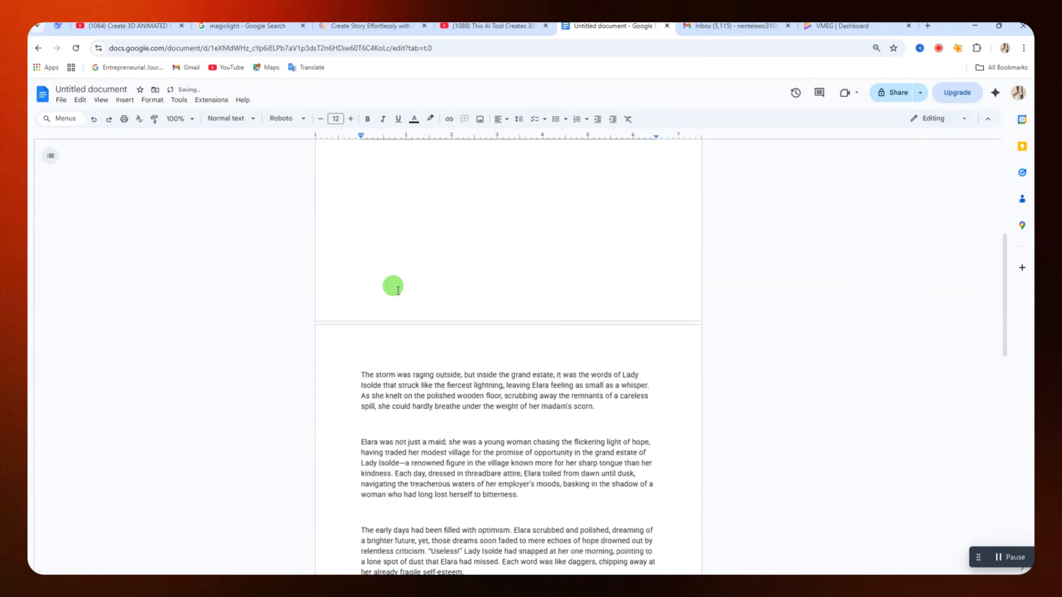
pyautogui.scroll(-2, 397, 291)
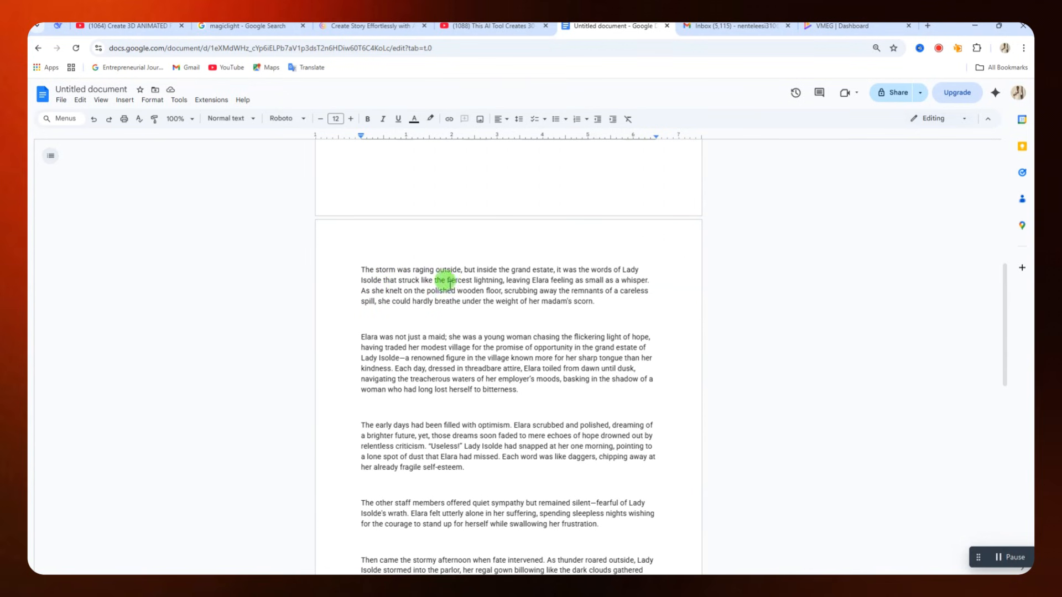
# Switch to the AI chat and read the question about the story's human characters and its answer
pyautogui.click(44, 26)
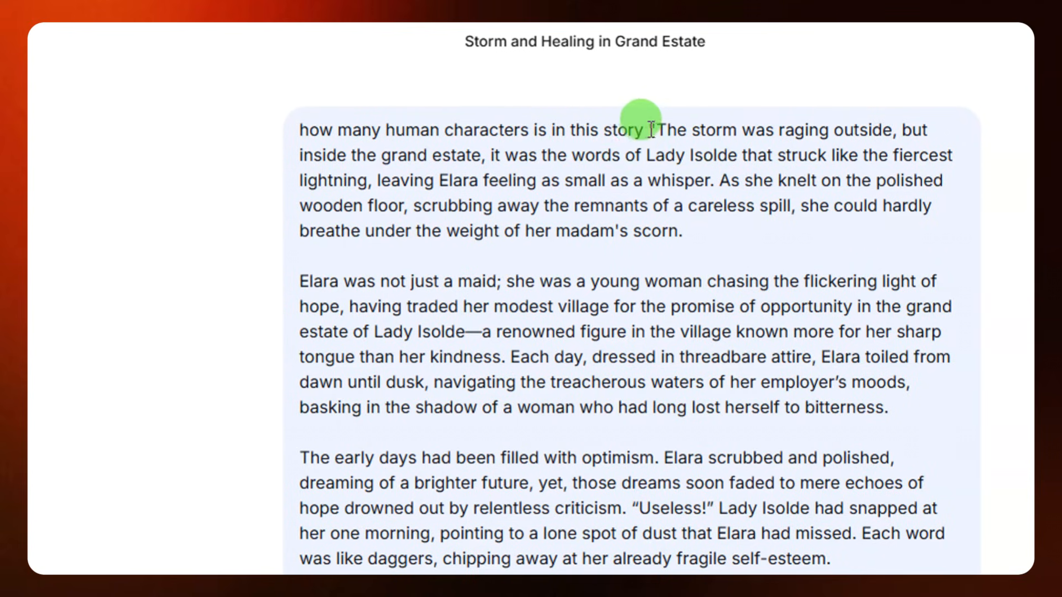
pyautogui.moveTo(651, 130); pyautogui.dragTo(669, 194)
pyautogui.click(669, 196)
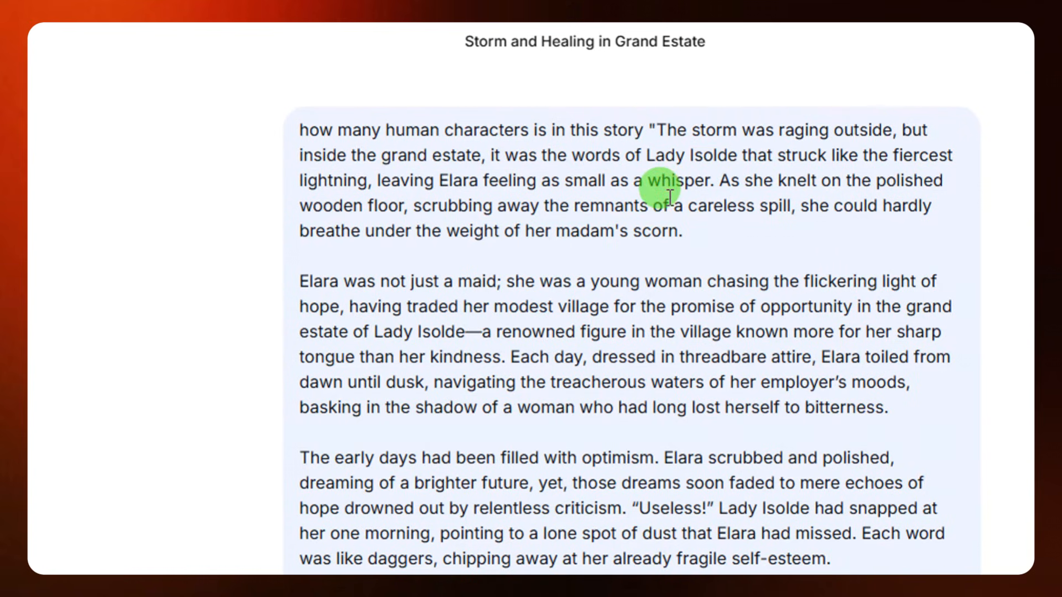
pyautogui.scroll(-10, 669, 196)
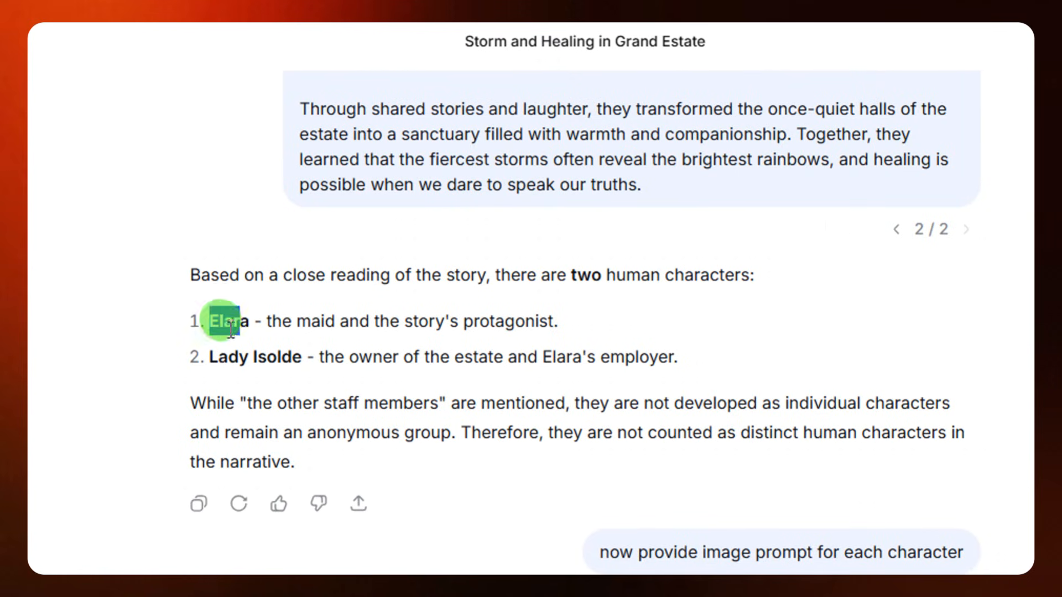
pyautogui.moveTo(230, 323); pyautogui.dragTo(250, 343)
pyautogui.click(253, 344)
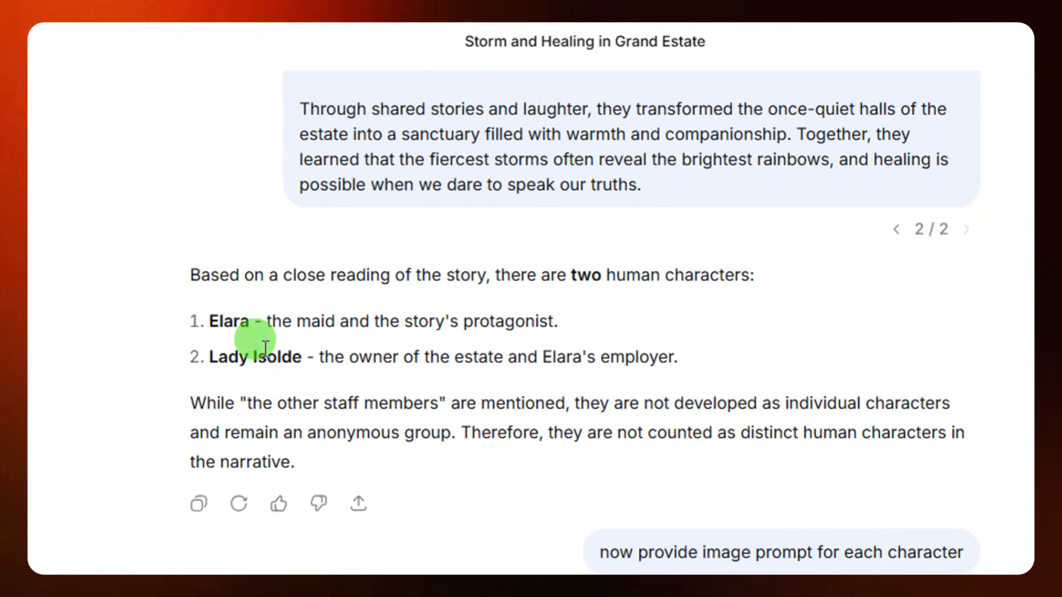
# Review the request for character image prompts and the prompts written for Elara and Lady Isolde
pyautogui.scroll(-4, 257, 342)
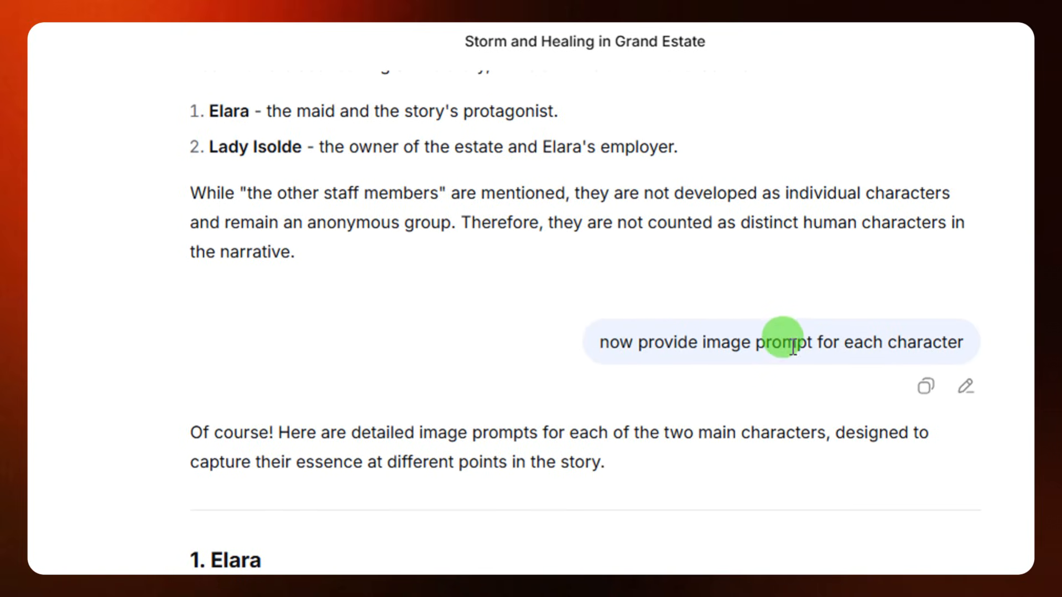
pyautogui.scroll(-6, 611, 375)
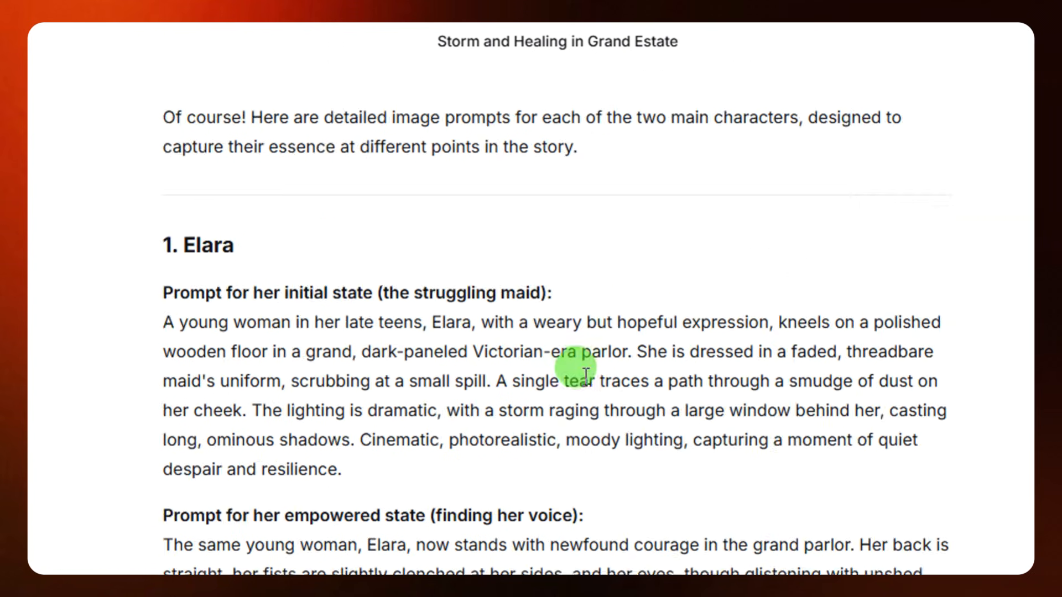
pyautogui.scroll(-2, 586, 375)
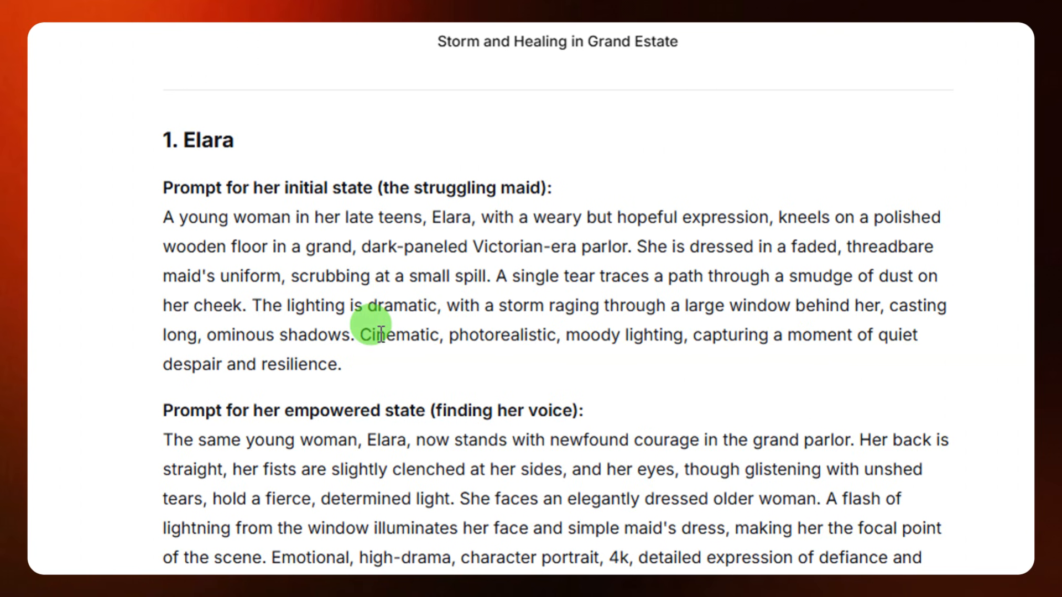
pyautogui.scroll(-5, 380, 334)
pyautogui.scroll(5, 379, 333)
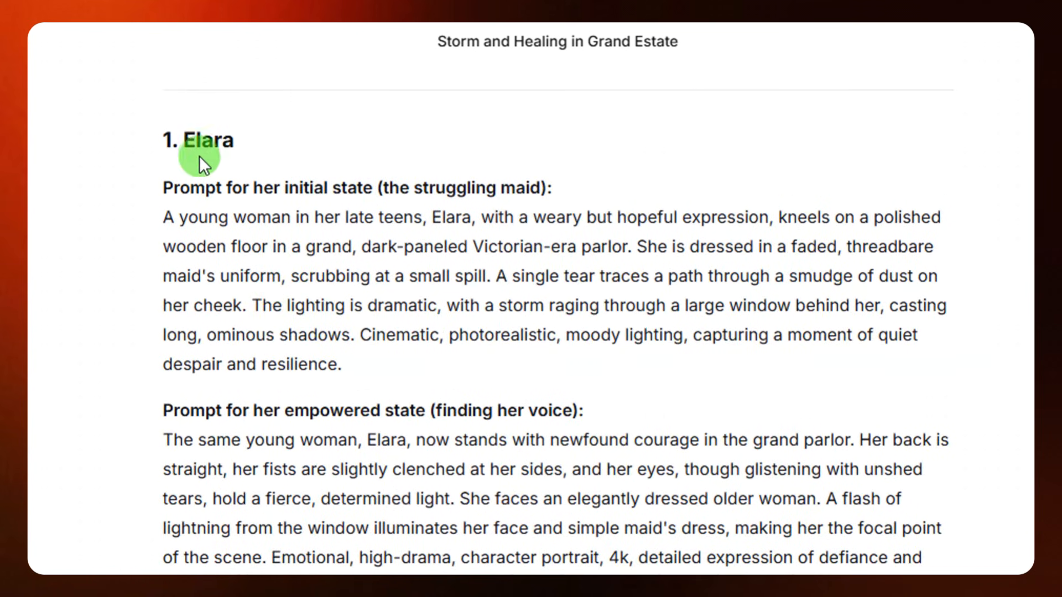
pyautogui.scroll(-10, 270, 335)
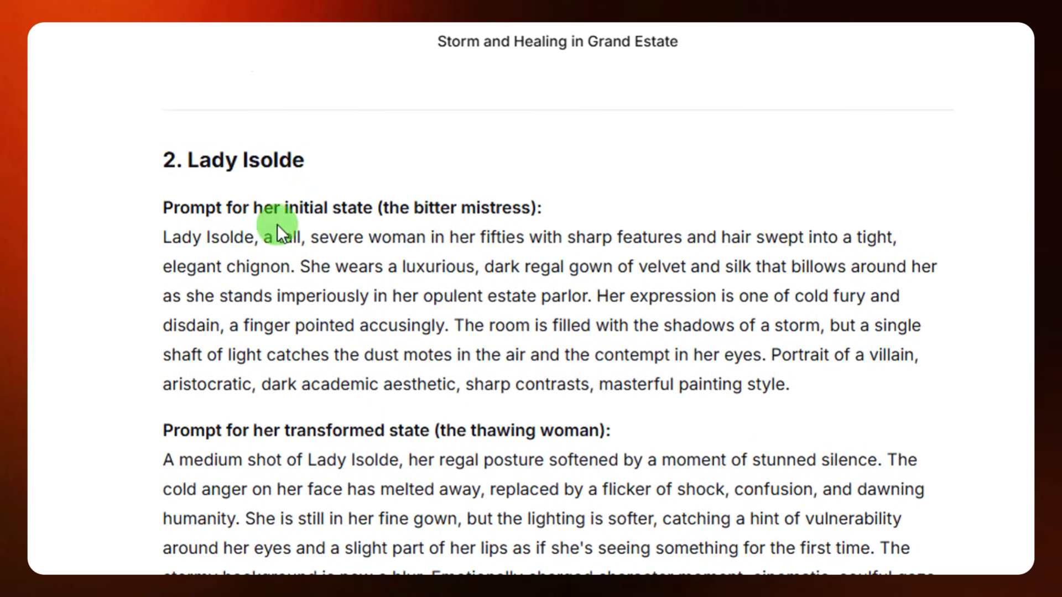
pyautogui.scroll(8, 310, 273)
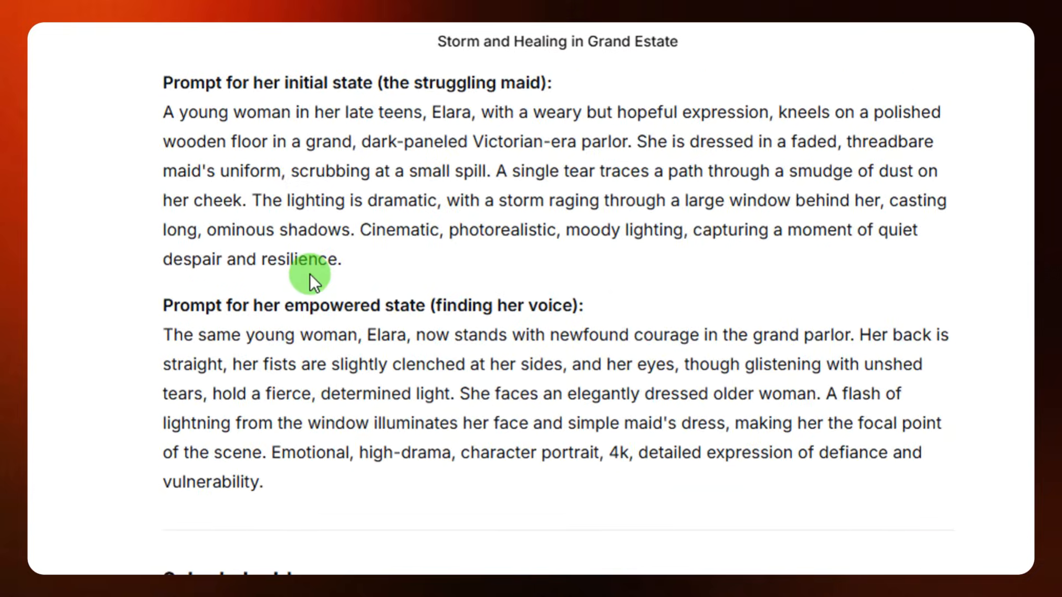
pyautogui.scroll(-10, 344, 293)
pyautogui.scroll(-4, 647, 375)
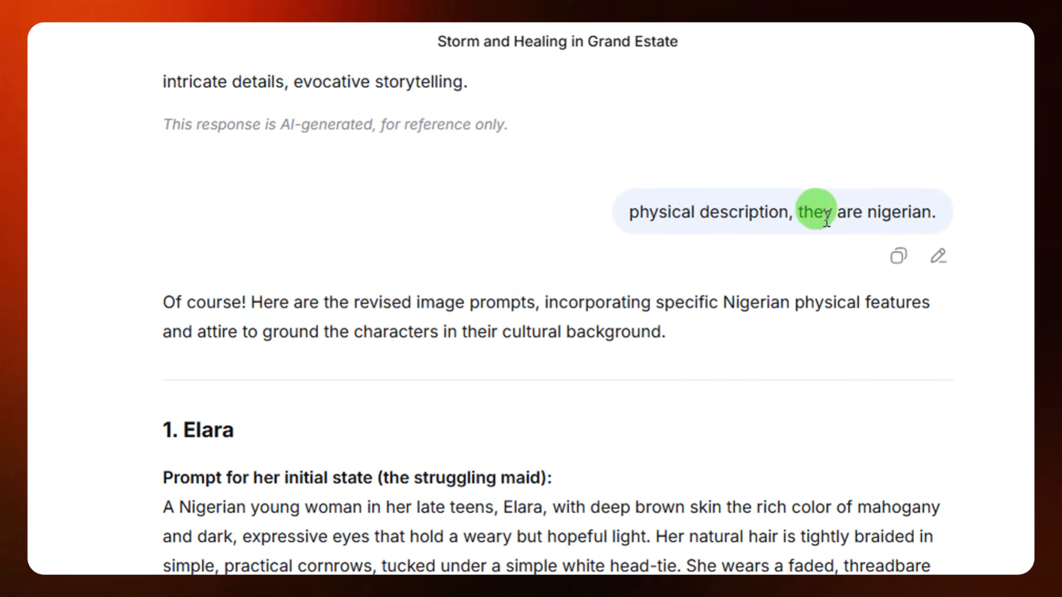
# Examine the follow-up request for Nigerian physical descriptions and the start of the revised image prompts
pyautogui.moveTo(636, 210); pyautogui.dragTo(728, 228)
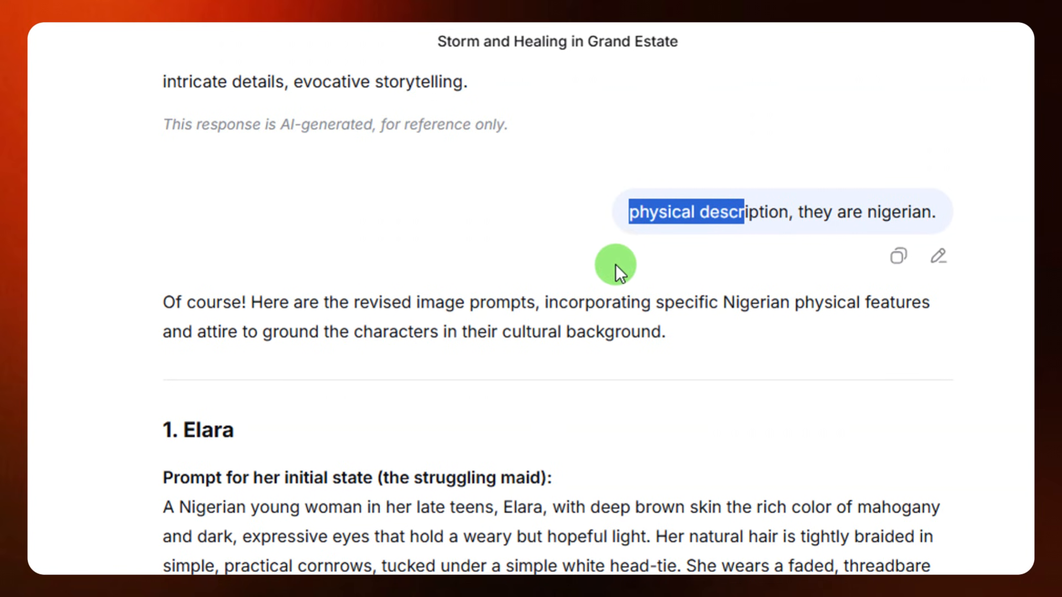
pyautogui.scroll(-2, 573, 264)
pyautogui.click(525, 278)
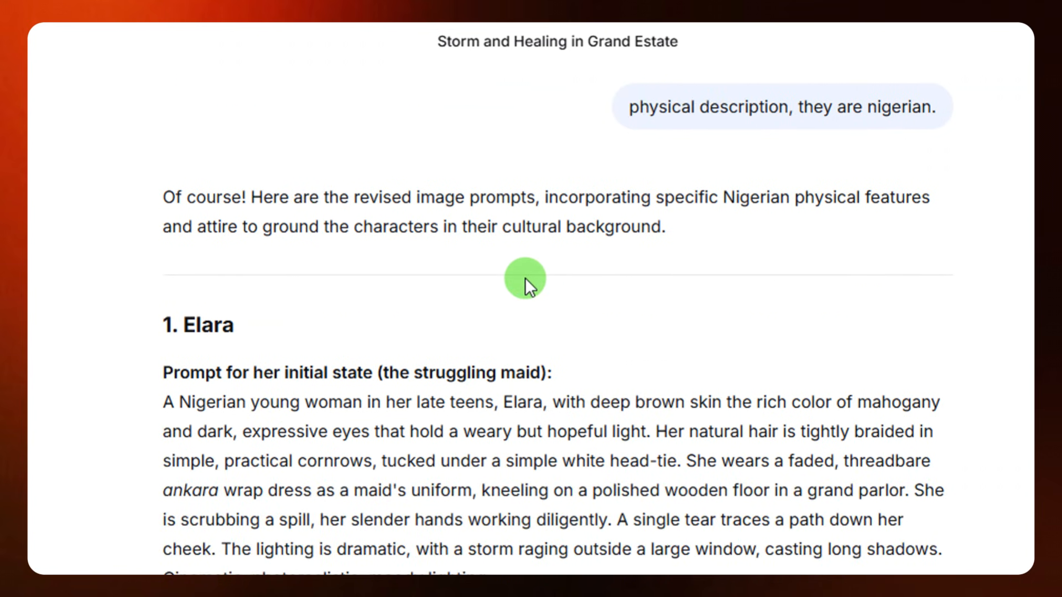
pyautogui.scroll(-2, 526, 278)
pyautogui.scroll(-2, 197, 192)
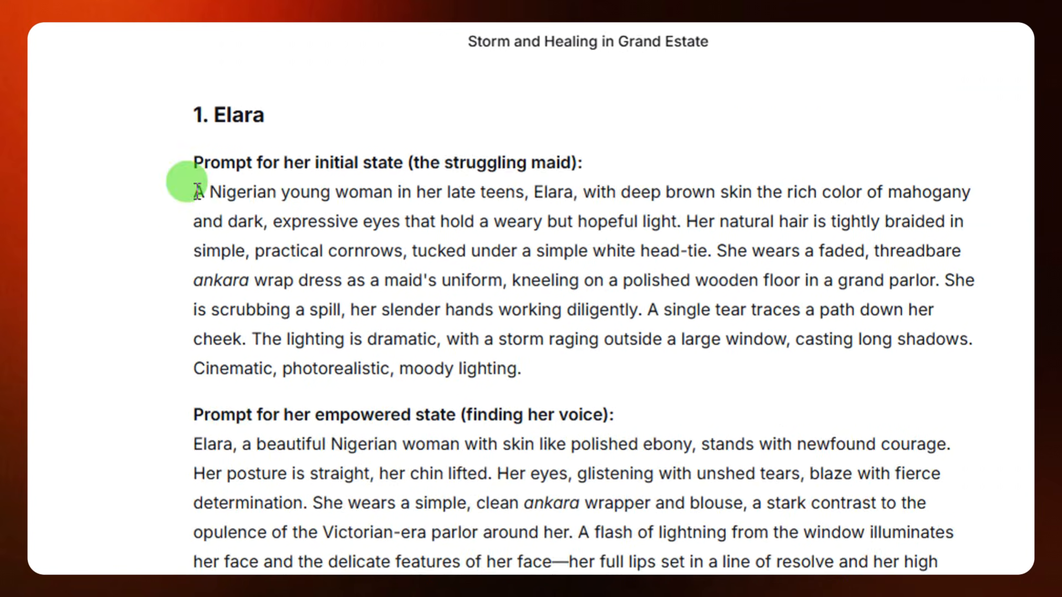
# Copy Elara's initial-state description from "A Nigerian young woman" through "wrap dress as a maid's uniform,"
pyautogui.moveTo(197, 192); pyautogui.dragTo(406, 224)
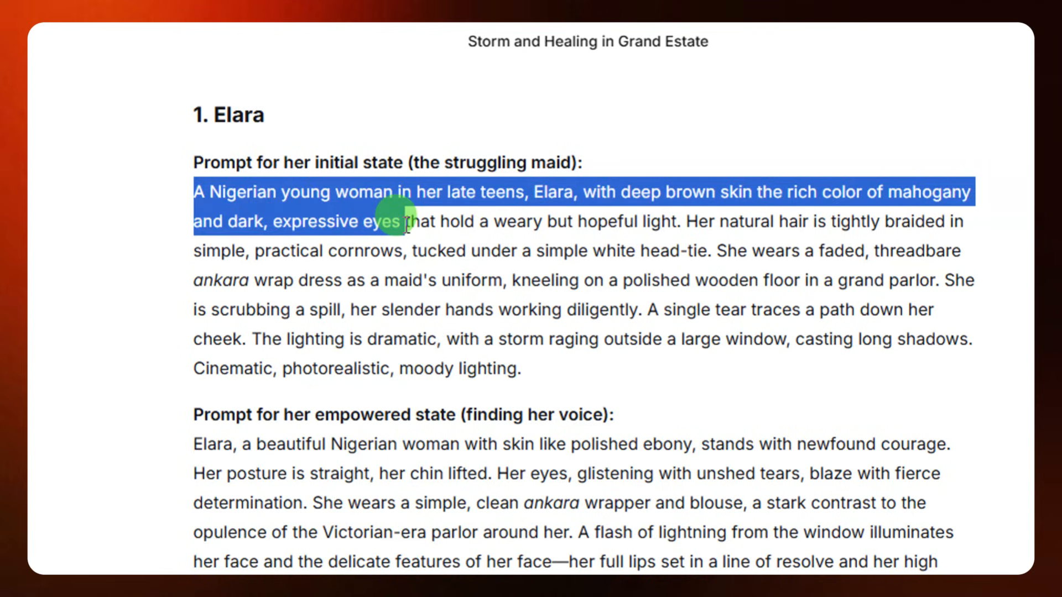
pyautogui.click(184, 177)
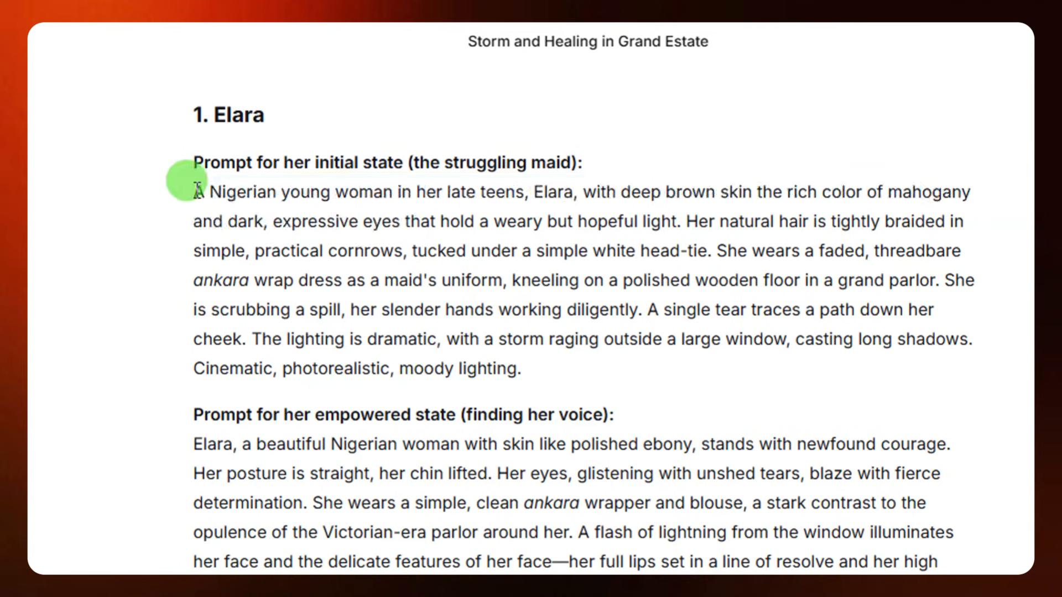
pyautogui.moveTo(184, 178); pyautogui.dragTo(545, 351)
pyautogui.click(500, 276)
pyautogui.moveTo(505, 282); pyautogui.dragTo(189, 180)
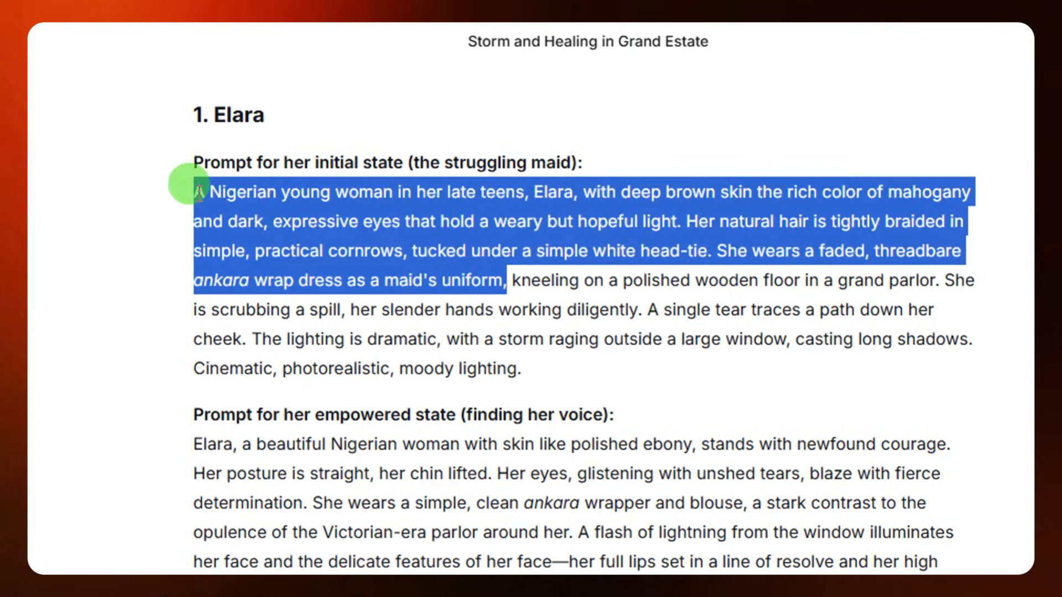
pyautogui.rightClick(275, 216)
pyautogui.click(318, 240)
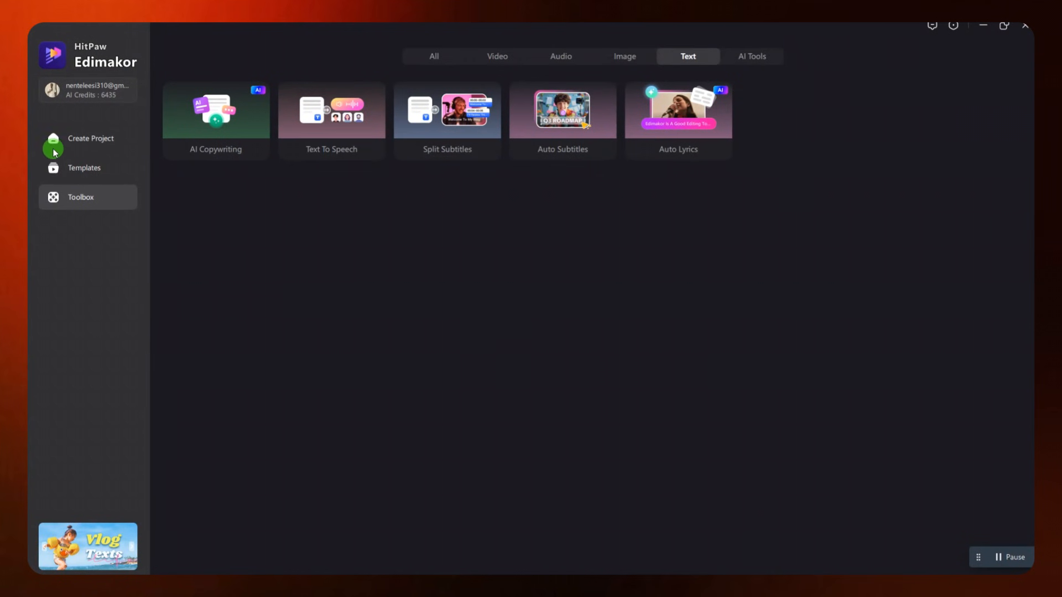
# Switch to HitPaw Edimakor and start a new project
pyautogui.click(83, 138)
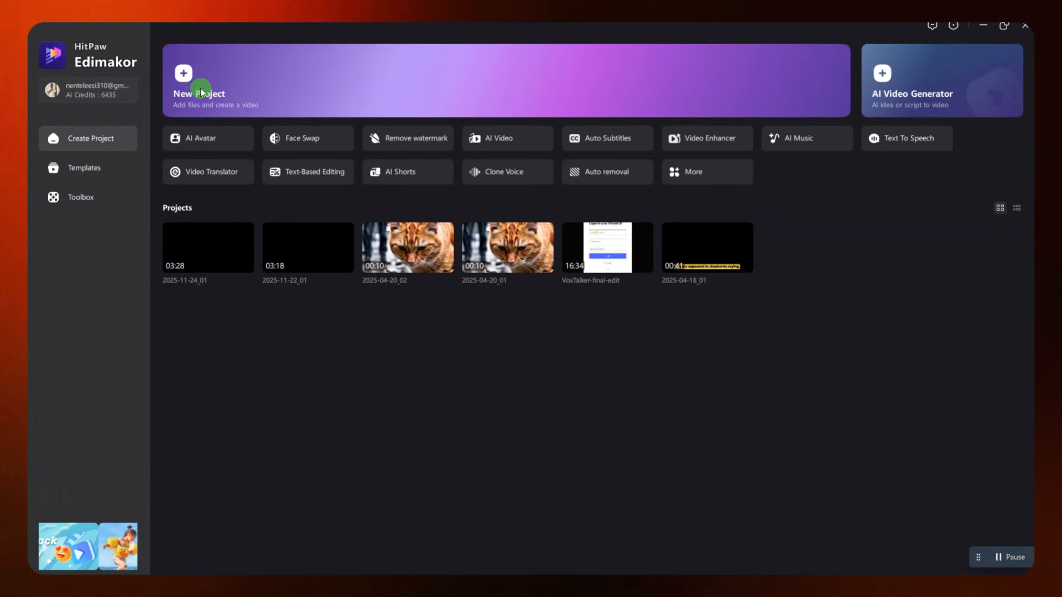
pyautogui.click(232, 95)
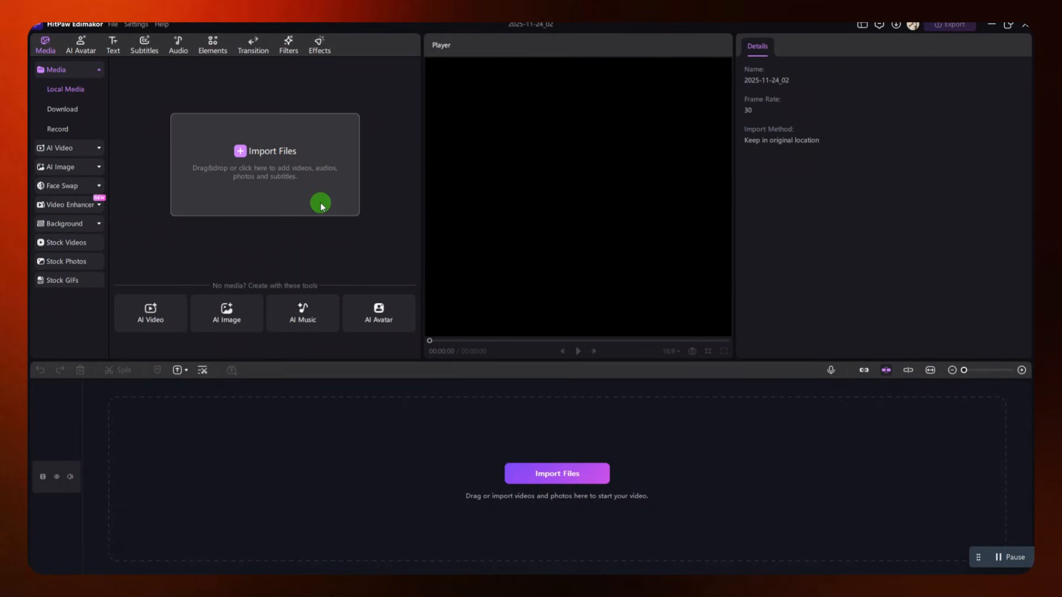
pyautogui.click(98, 70)
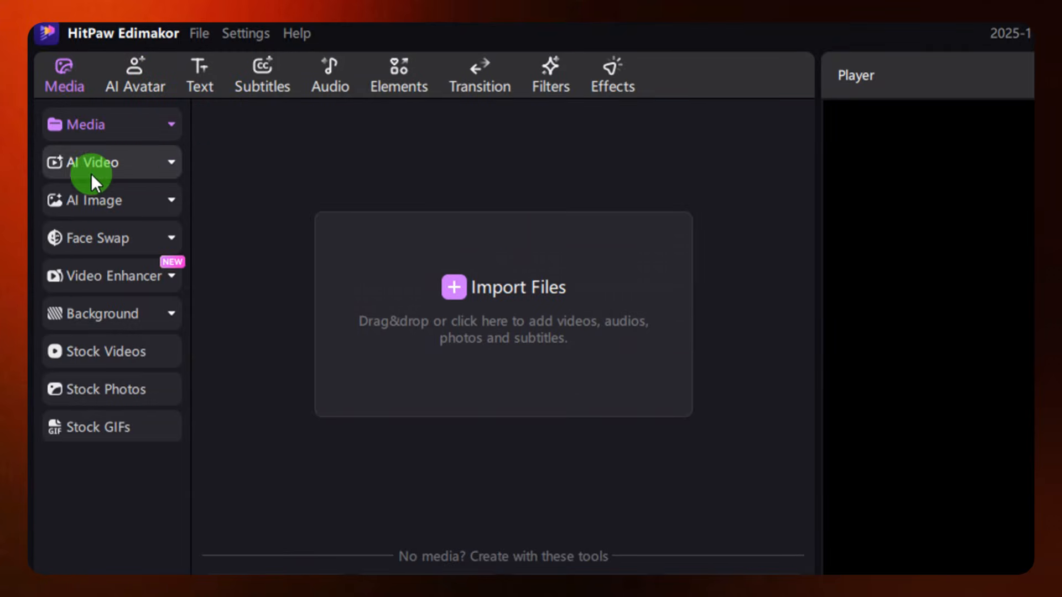
# Look through the AI Video and AI Image tool categories in the media library
pyautogui.click(164, 164)
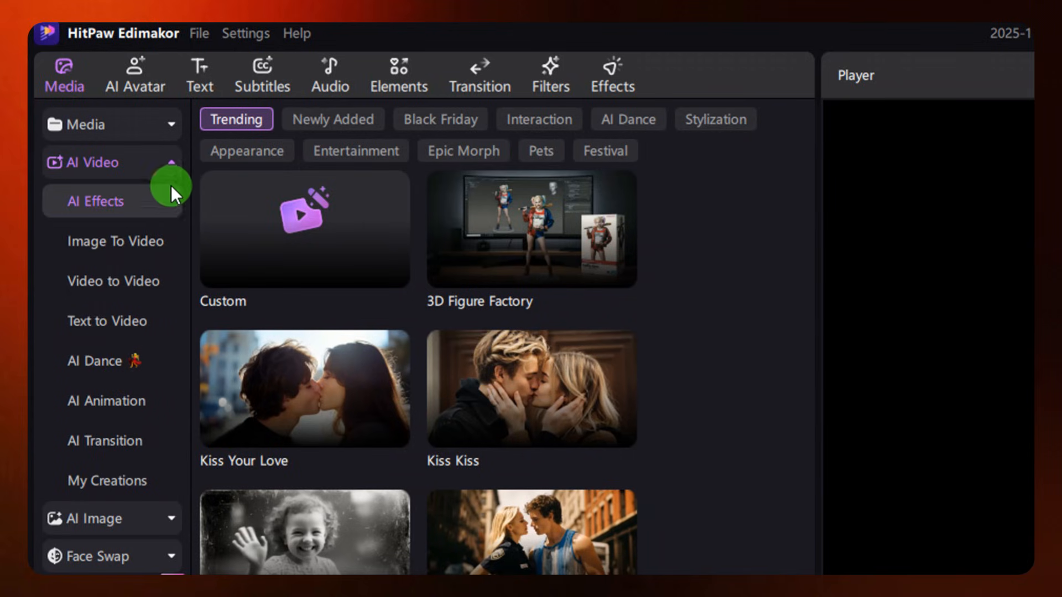
pyautogui.click(160, 162)
pyautogui.click(88, 201)
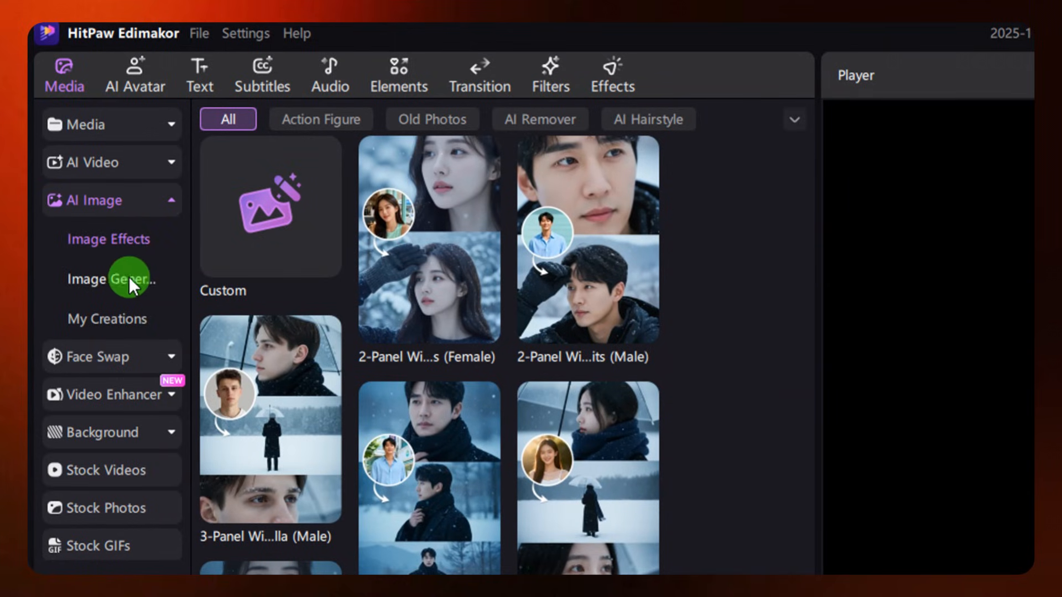
pyautogui.click(138, 200)
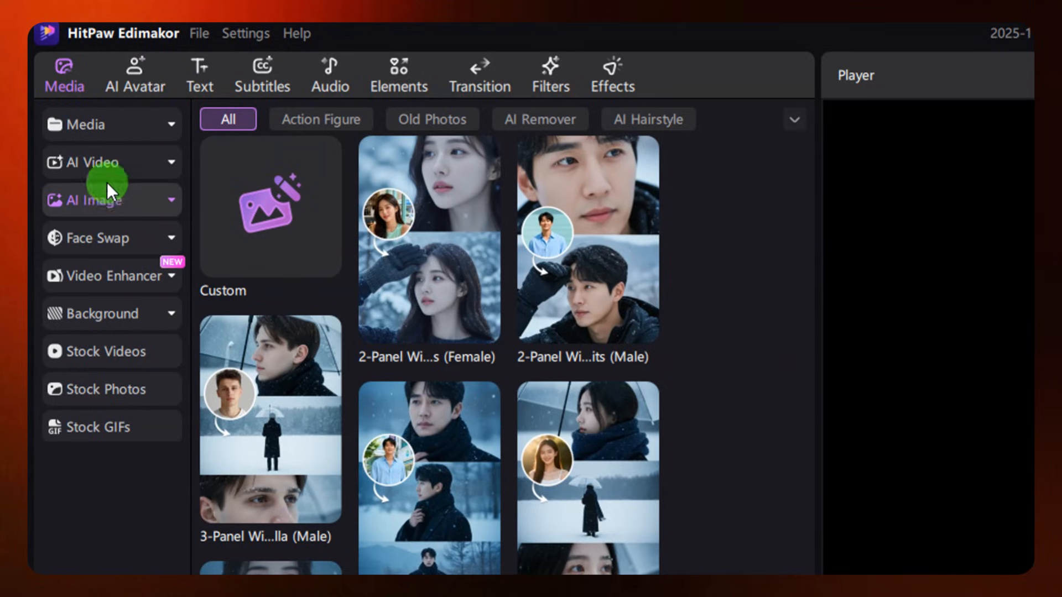
# Start a custom AI image in Text to Image mode and paste the copied Elara description as the prompt
pyautogui.click(163, 194)
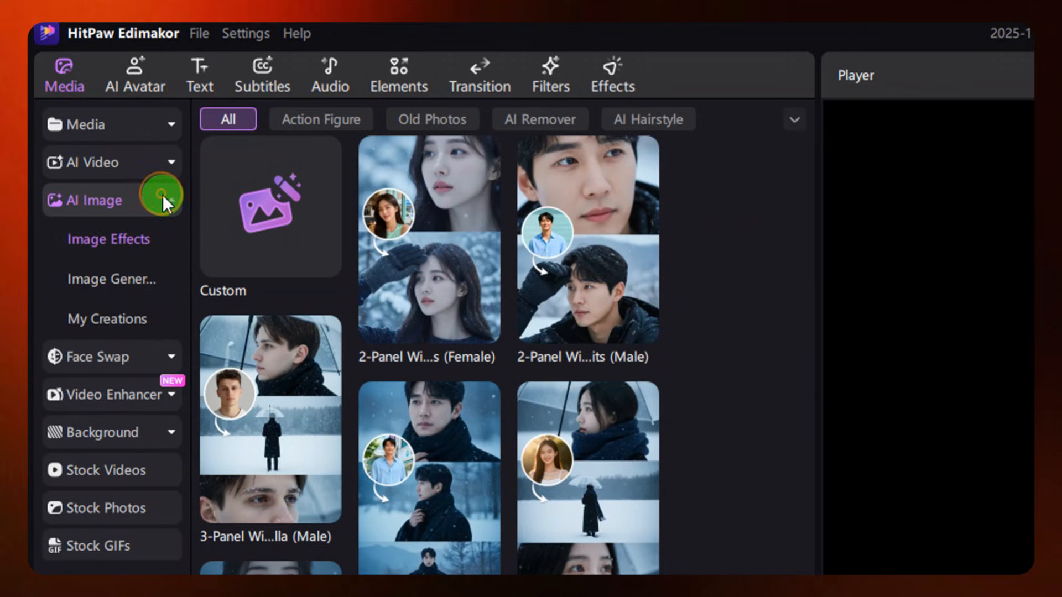
pyautogui.moveTo(387, 209)
pyautogui.moveTo(300, 244)
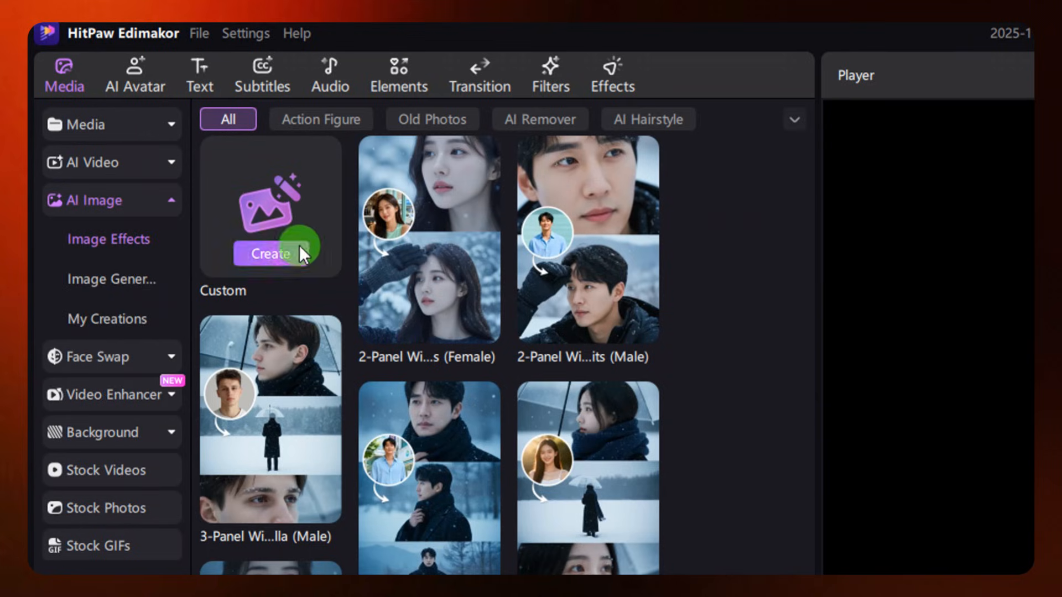
pyautogui.click(282, 252)
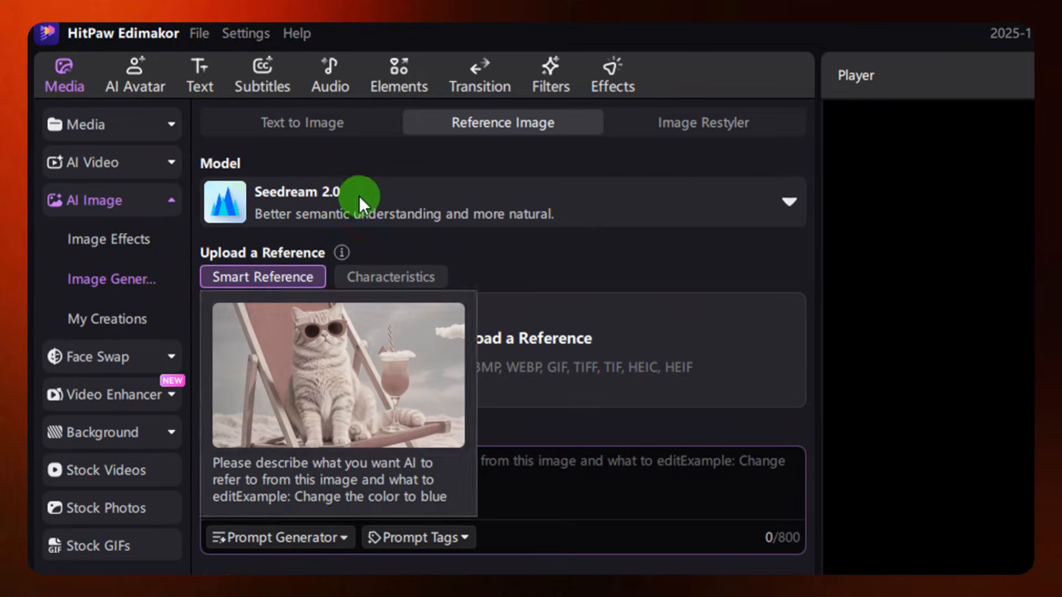
pyautogui.click(300, 125)
pyautogui.click(334, 284)
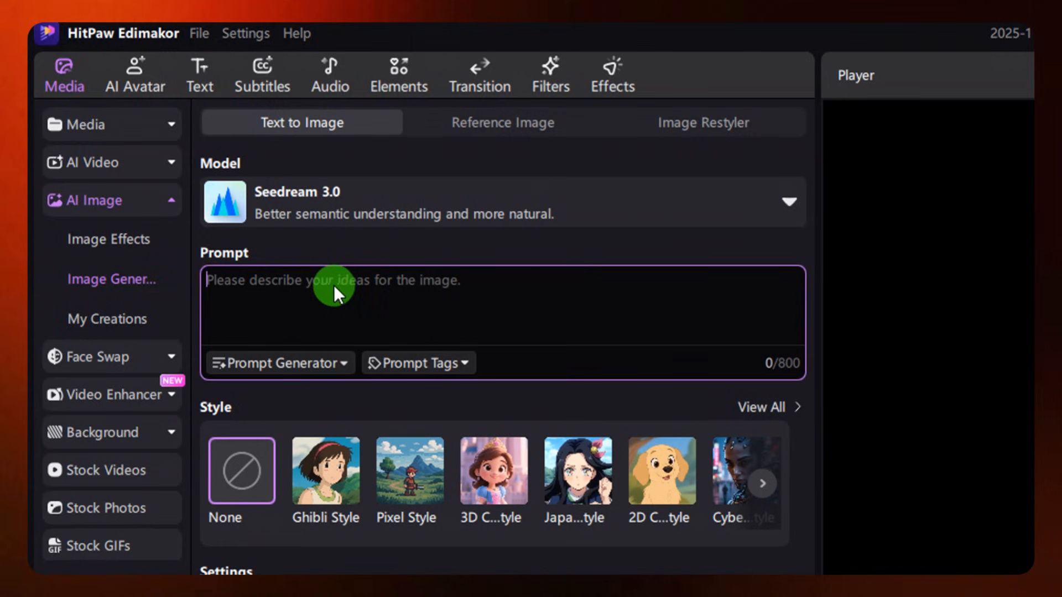
pyautogui.hotkey('ctrl', 'v')
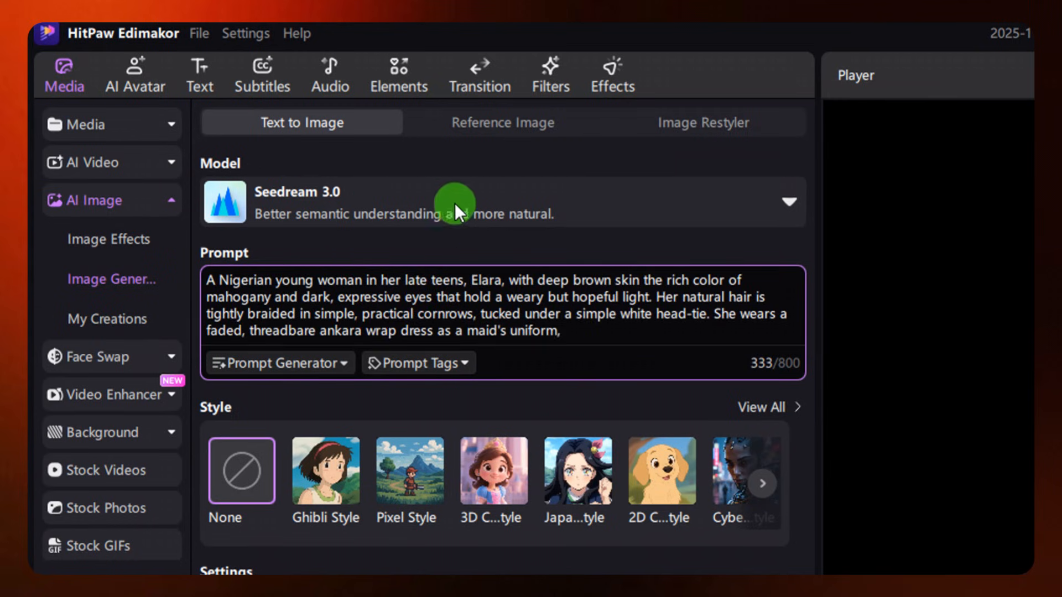
# Generate the Elara image with the Google Nano Banana Pro model at a 16:9 aspect ratio
pyautogui.click(572, 213)
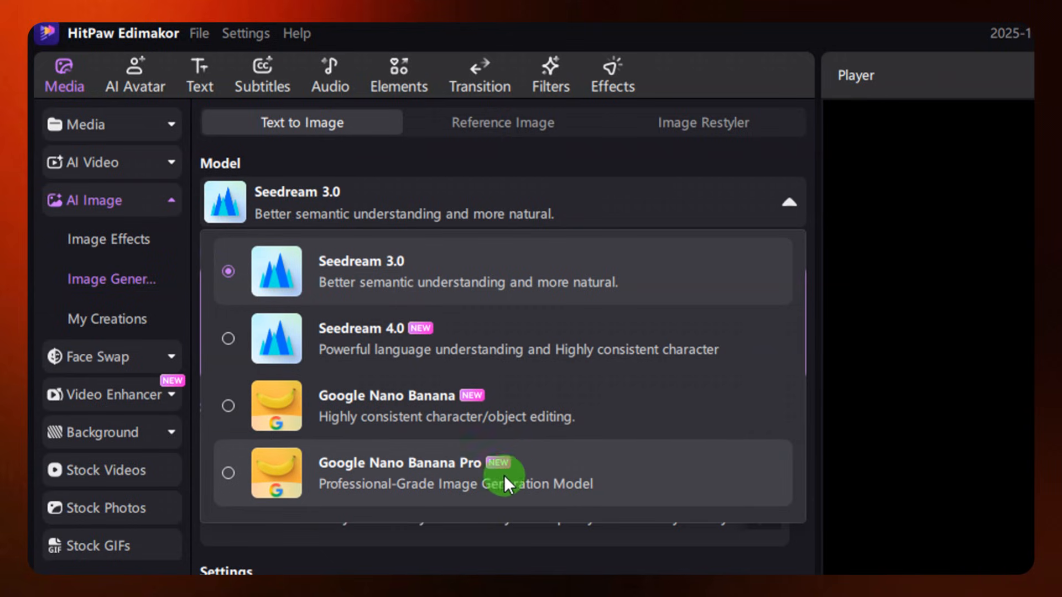
pyautogui.click(530, 469)
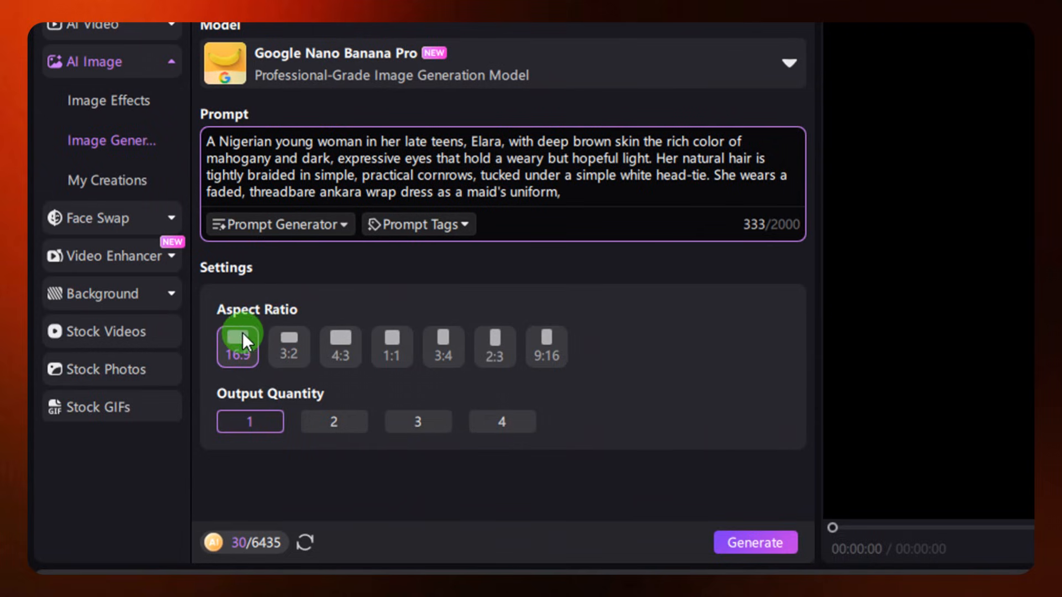
pyautogui.click(239, 348)
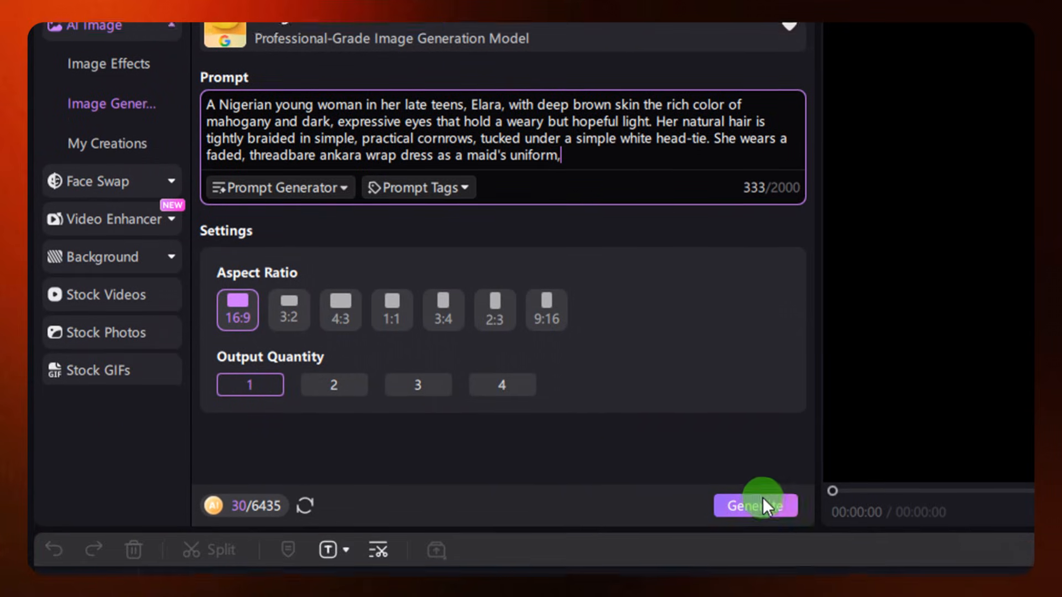
pyautogui.click(762, 500)
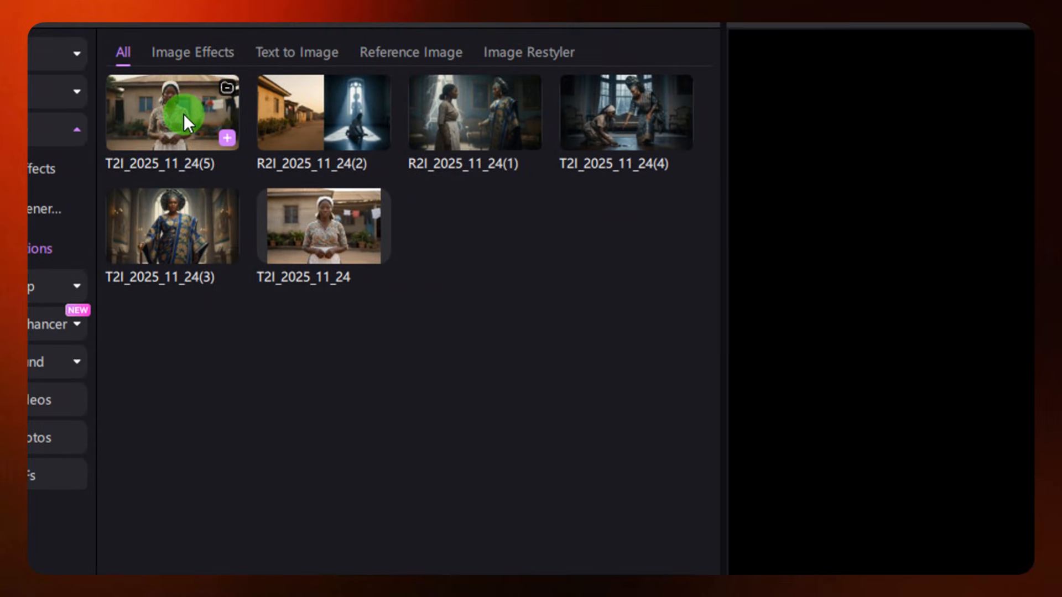
# Preview the generated Elara portrait and the Lady Isolde portrait, then minimize the editor
pyautogui.click(185, 114)
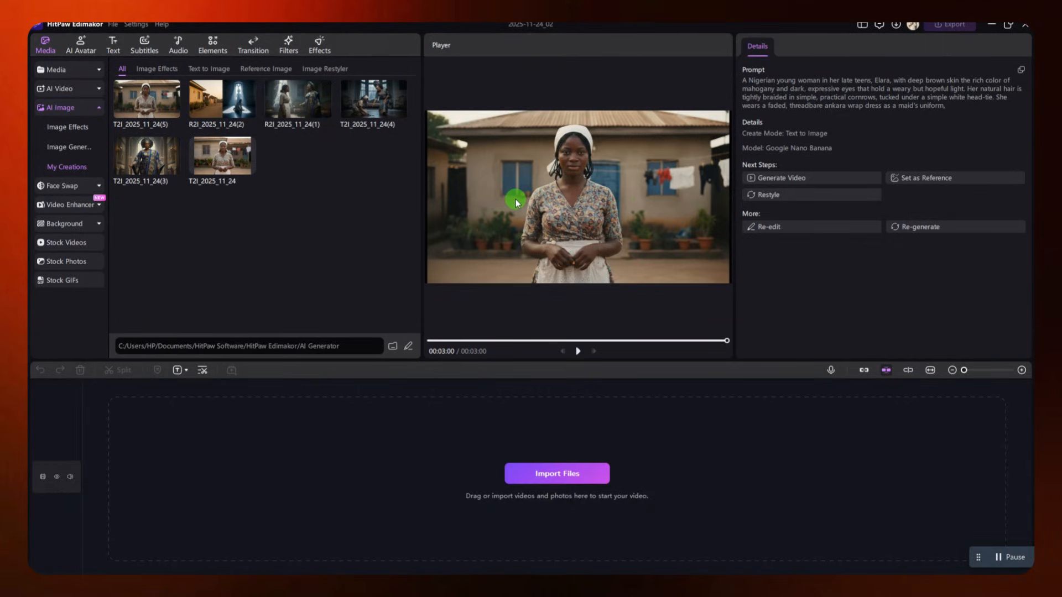
pyautogui.click(166, 164)
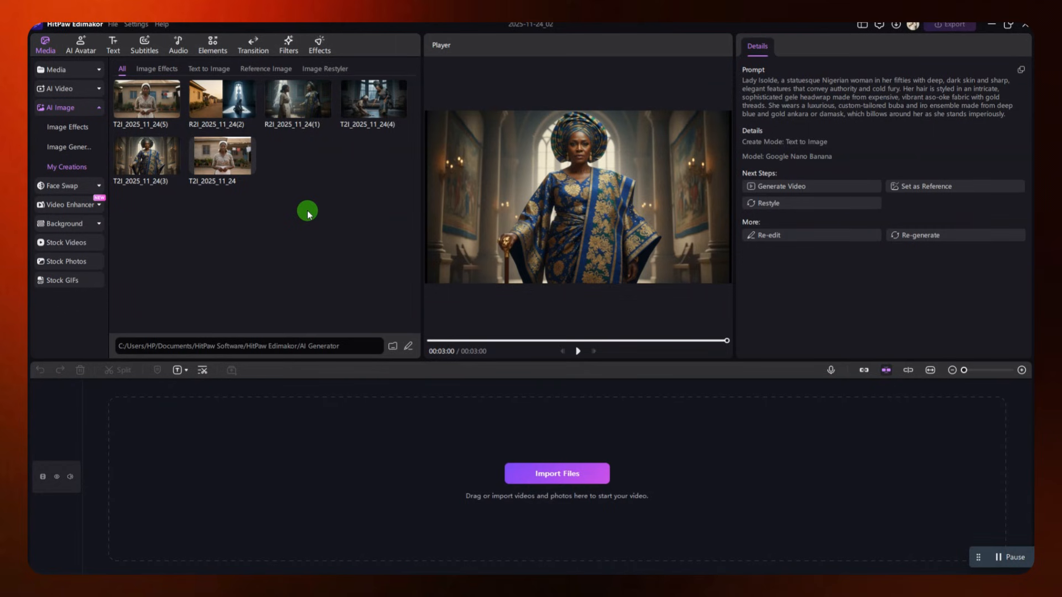
pyautogui.click(991, 24)
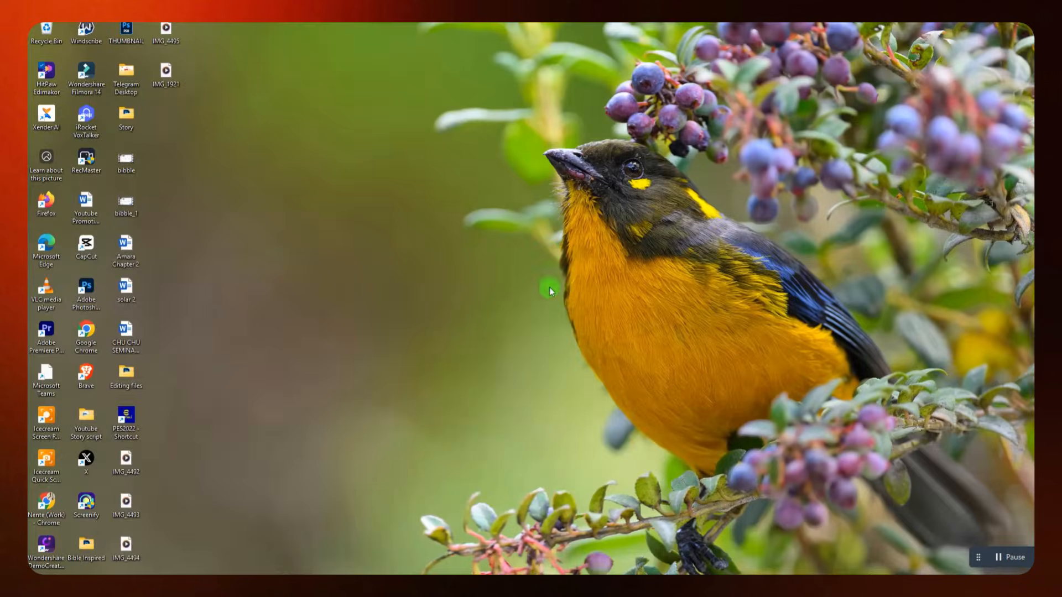
# Switch to the DeepSeek chat and read the instruction to use the fixed description anywhere Elara appears
pyautogui.click(528, 522)
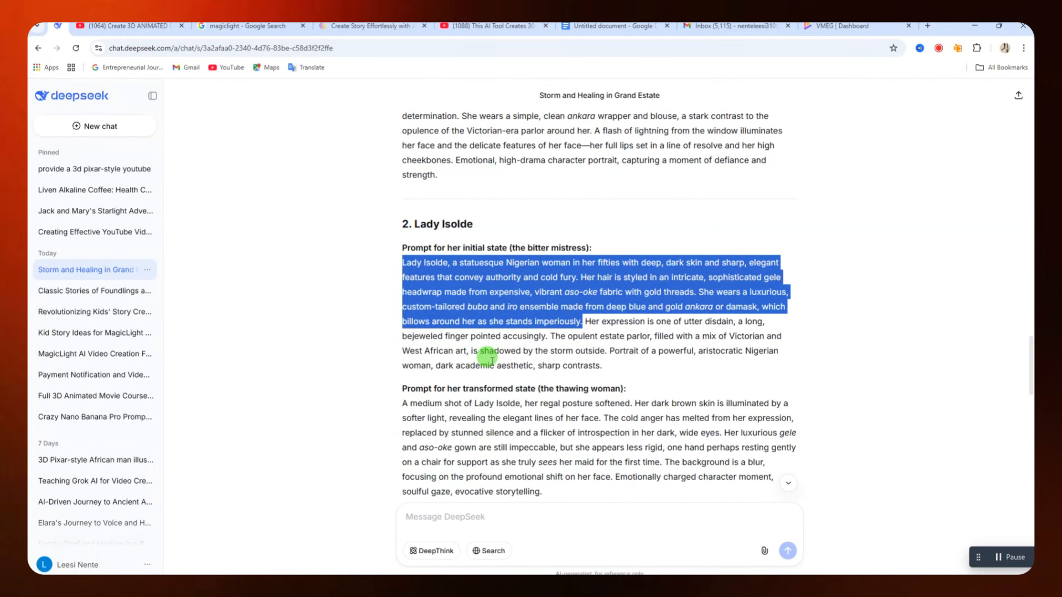
pyautogui.scroll(-5, 553, 371)
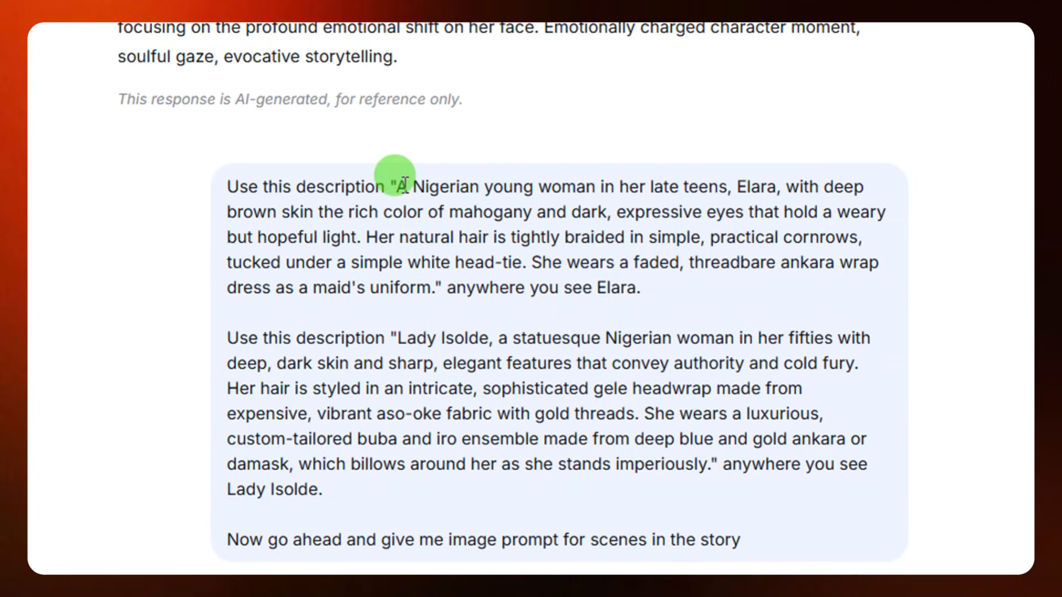
pyautogui.moveTo(224, 187); pyautogui.dragTo(381, 187)
pyautogui.moveTo(387, 186); pyautogui.dragTo(643, 293)
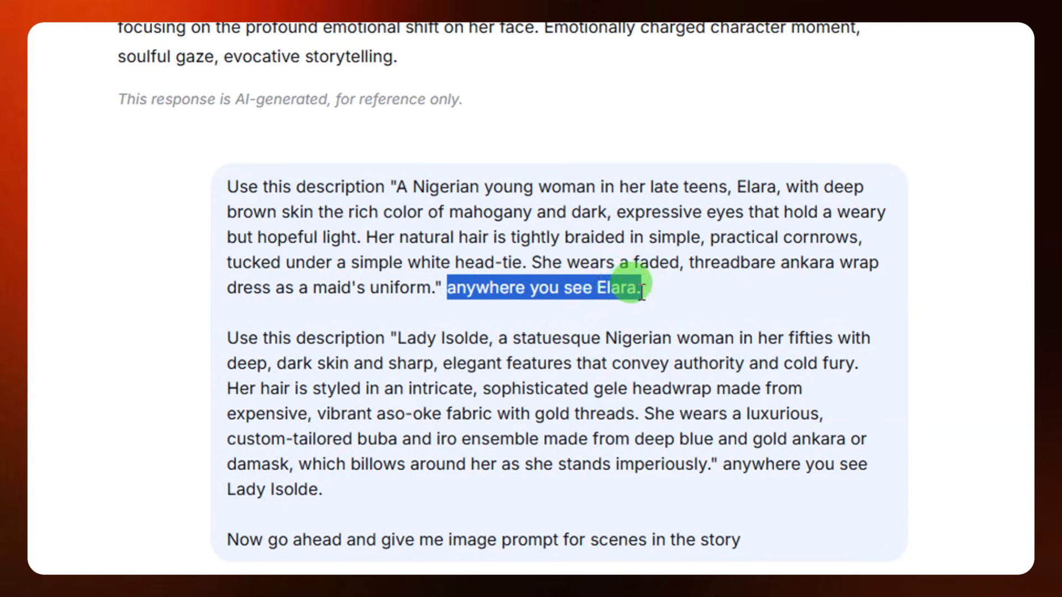
pyautogui.click(394, 198)
pyautogui.moveTo(406, 193); pyautogui.dragTo(440, 247)
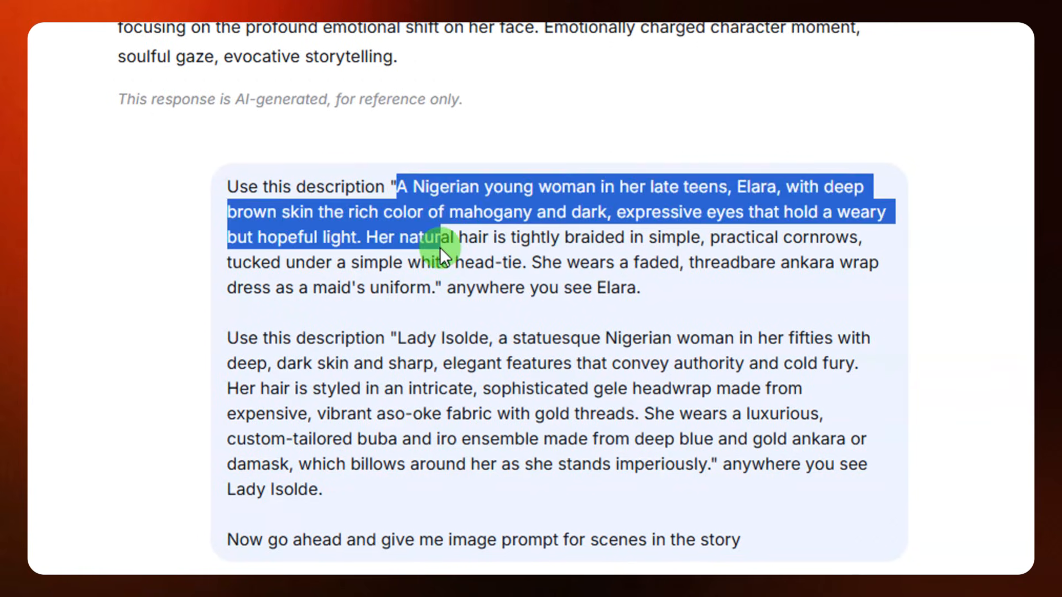
pyautogui.click(427, 265)
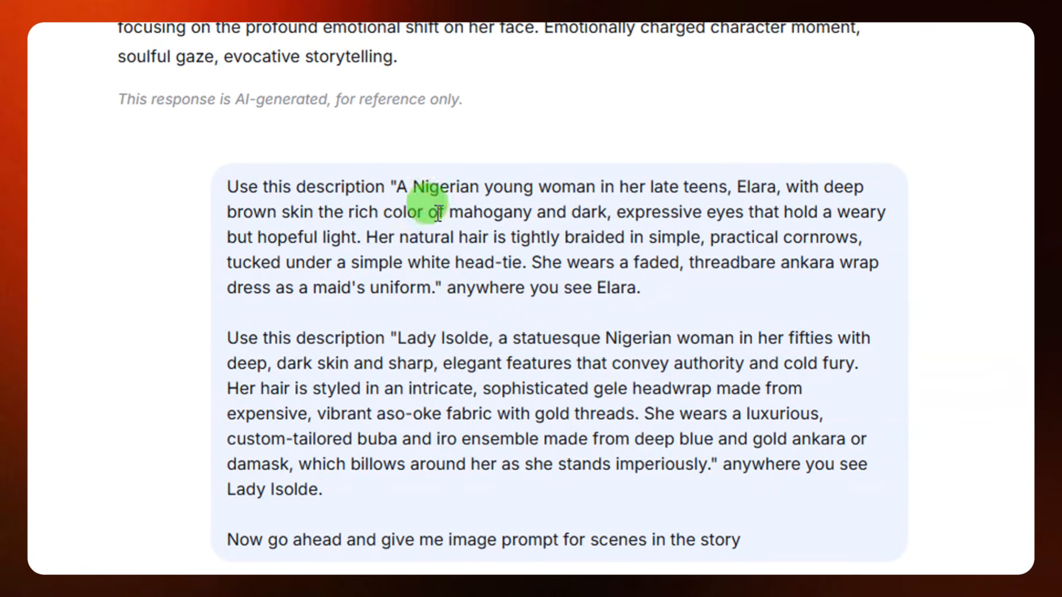
# Read the instruction for reusing Lady Isolde's description and the request for image prompts for the story's scenes
pyautogui.scroll(-2, 433, 215)
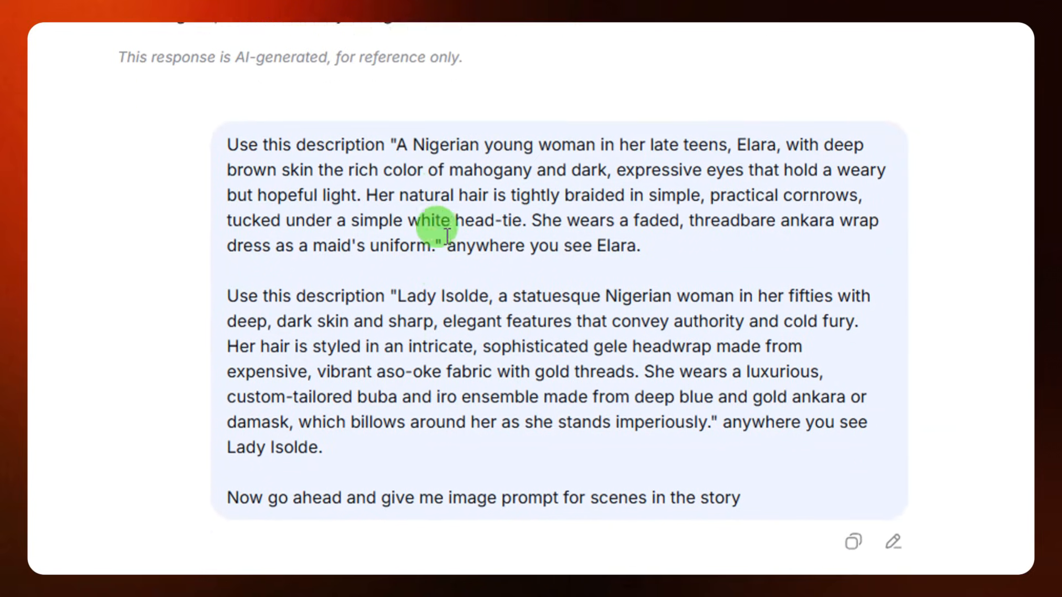
pyautogui.moveTo(229, 231); pyautogui.dragTo(389, 233)
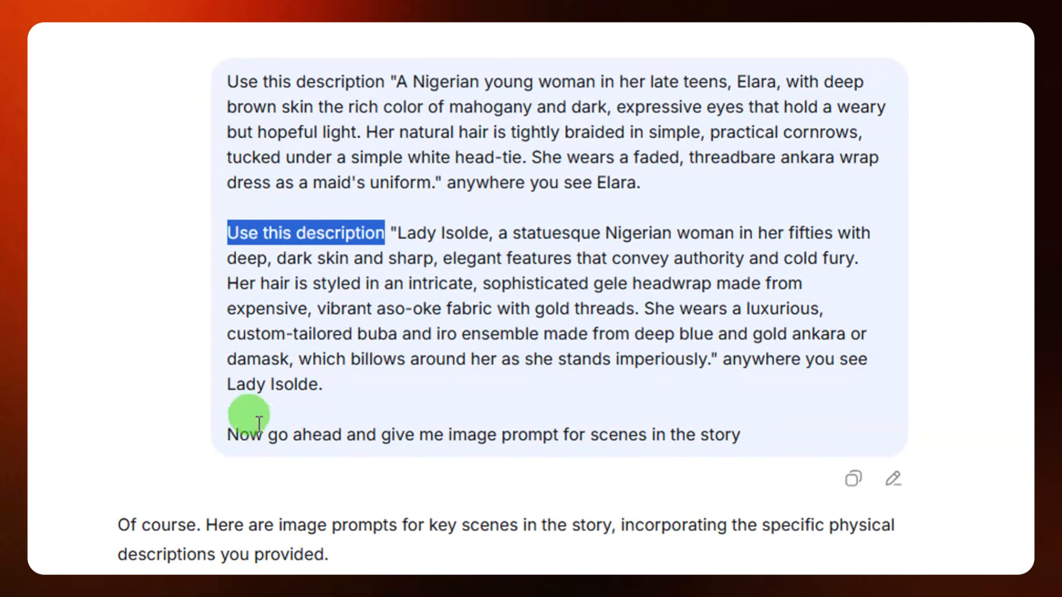
pyautogui.moveTo(227, 435); pyautogui.dragTo(649, 439)
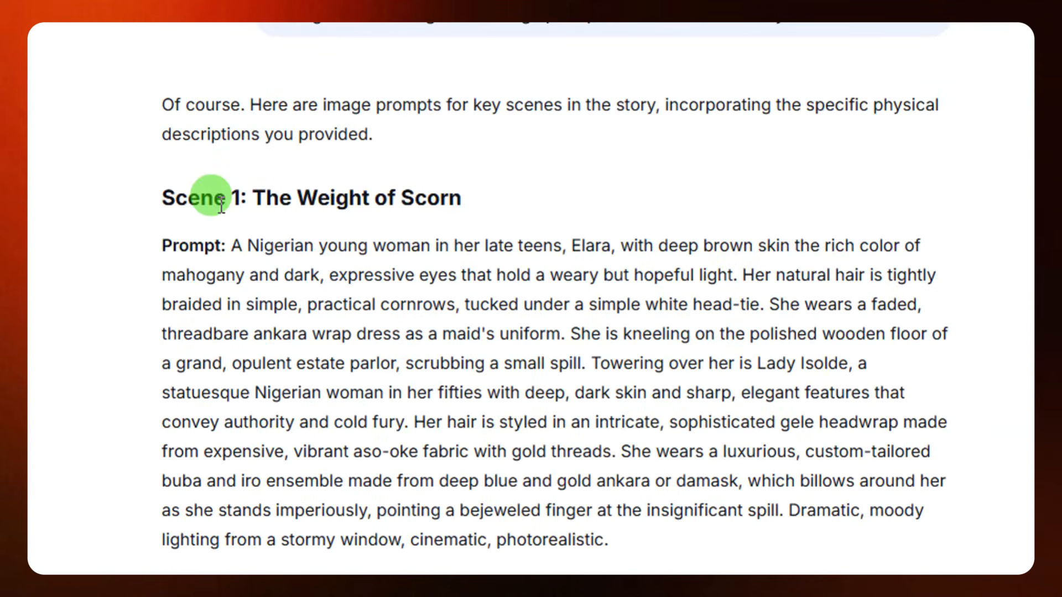
# Copy the full image prompt text of Scene 1: The Weight of Scorn from the DeepSeek reply
pyautogui.moveTo(153, 191); pyautogui.dragTo(246, 198)
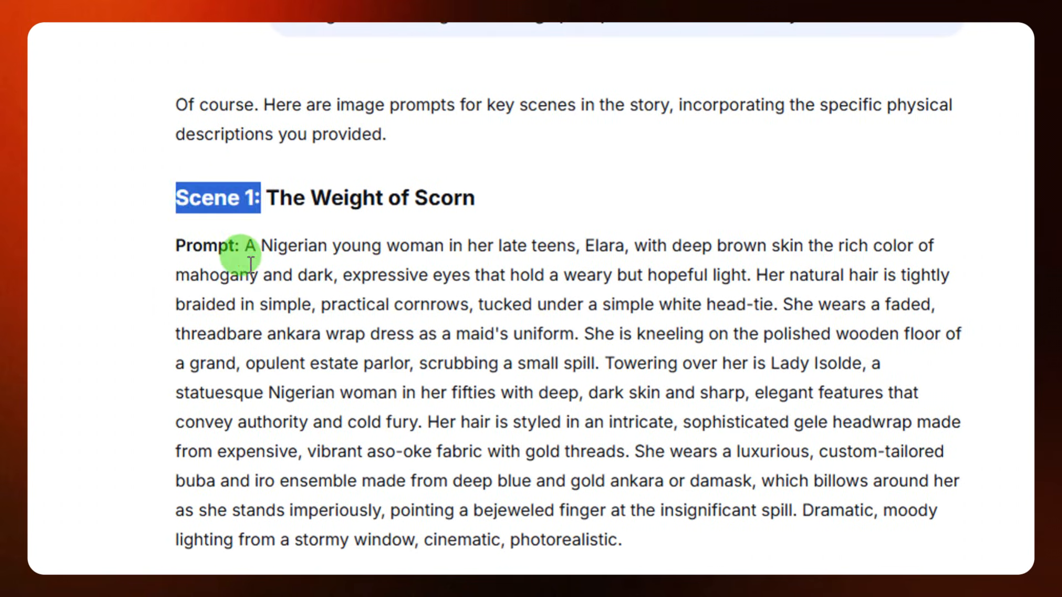
pyautogui.moveTo(244, 245); pyautogui.dragTo(625, 498)
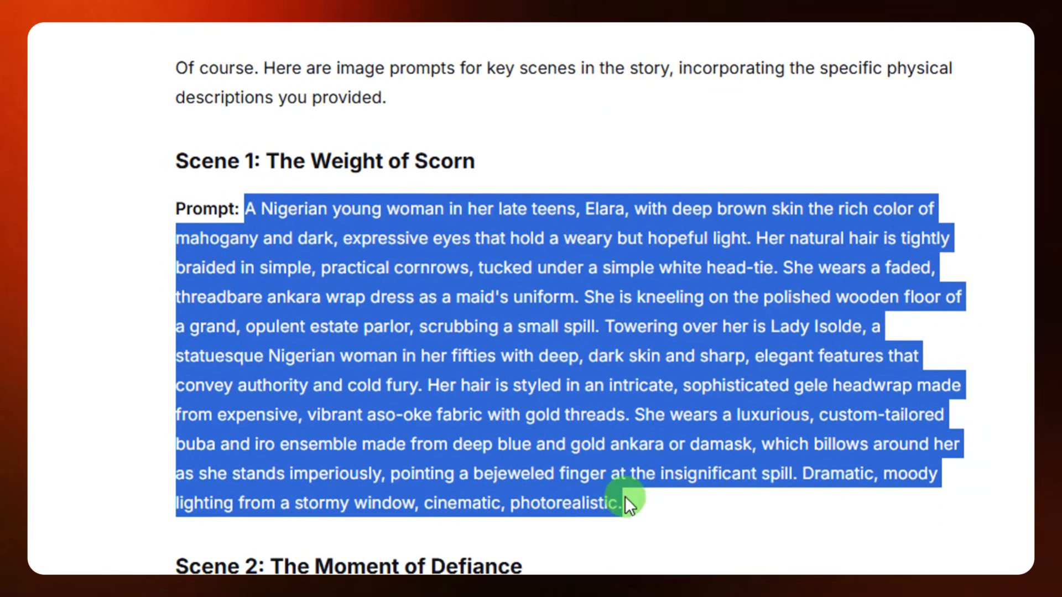
pyautogui.rightClick(514, 363)
pyautogui.click(546, 386)
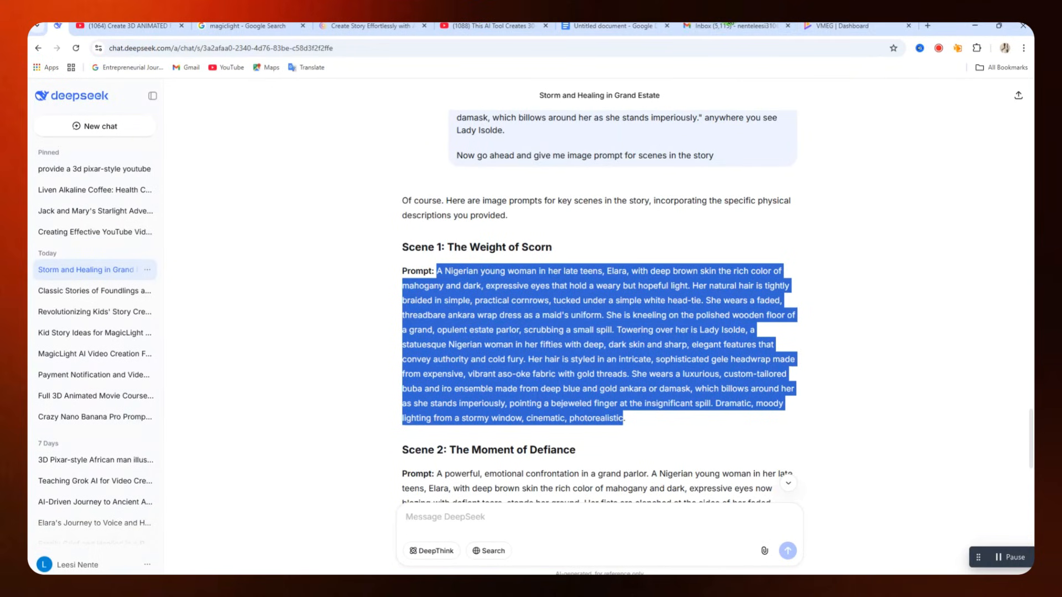
# Switch to HitPaw Edimakor and set the image generator to Reference Image mode with the Google Nano Banana Pro model
pyautogui.click(975, 25)
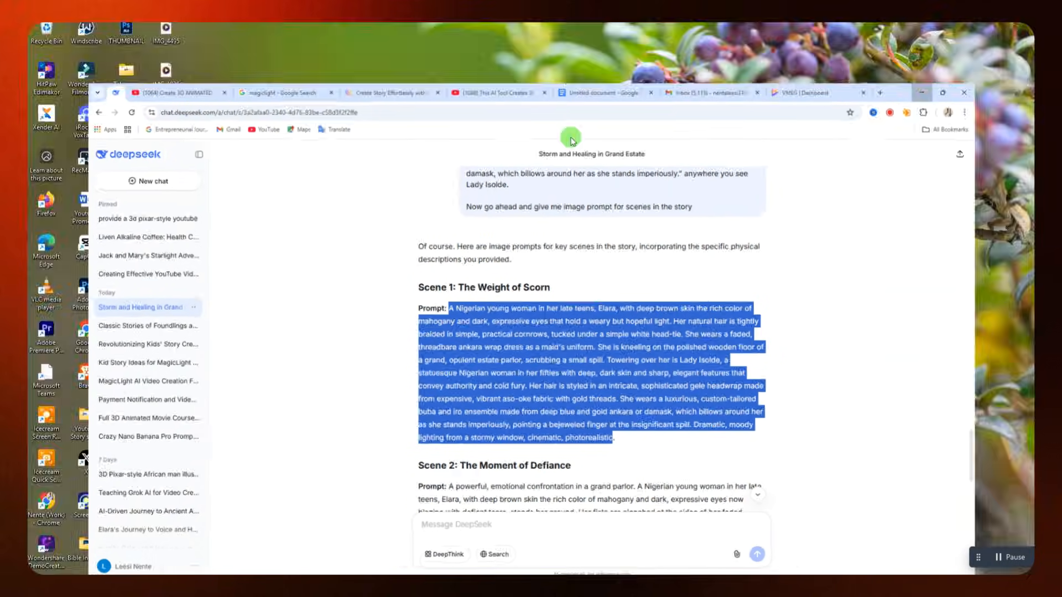
pyautogui.moveTo(775, 569)
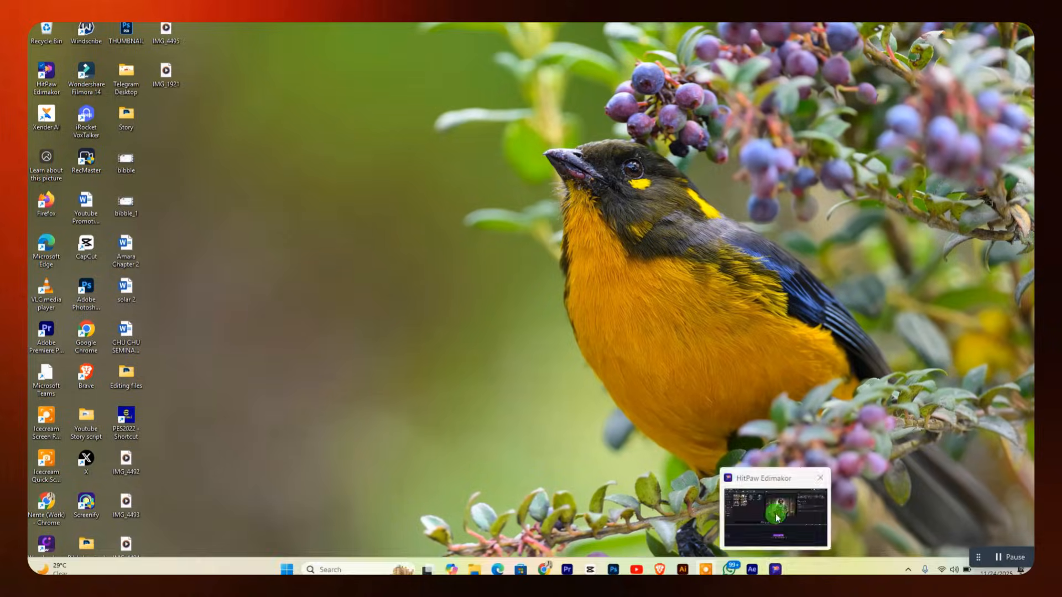
pyautogui.click(776, 514)
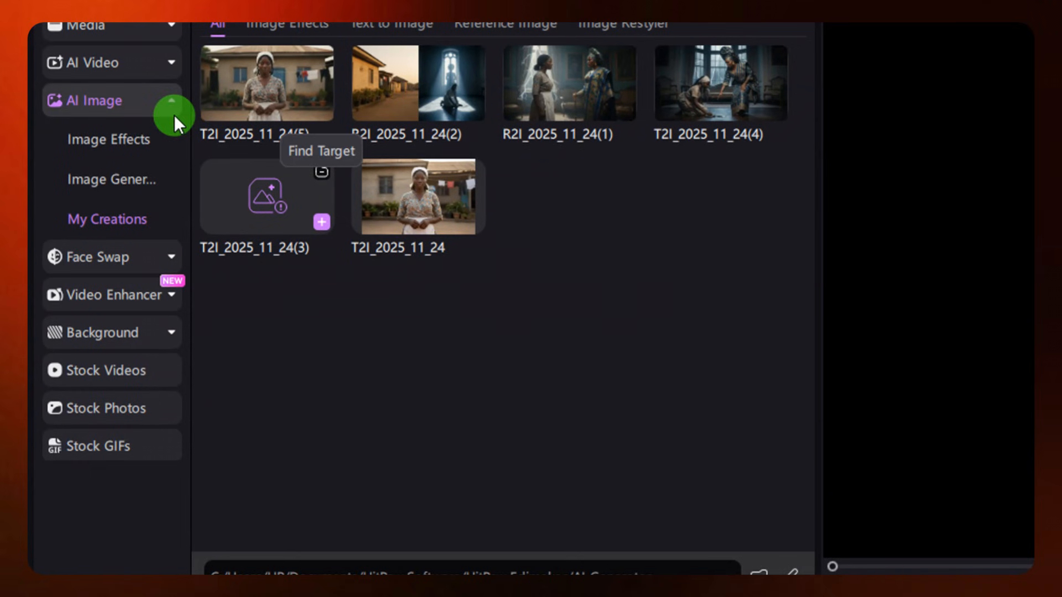
pyautogui.click(104, 180)
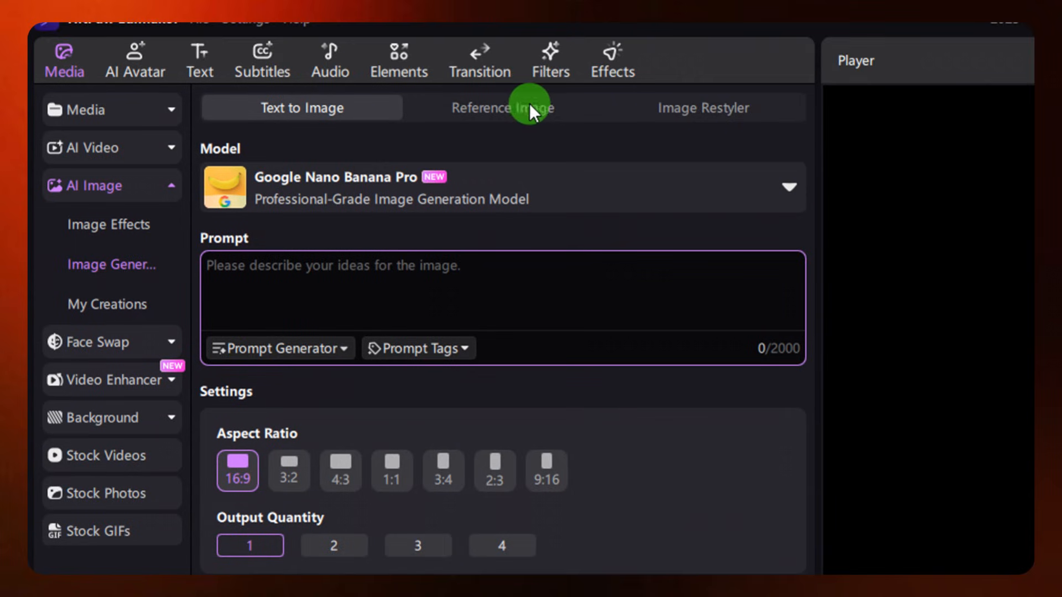
pyautogui.click(499, 106)
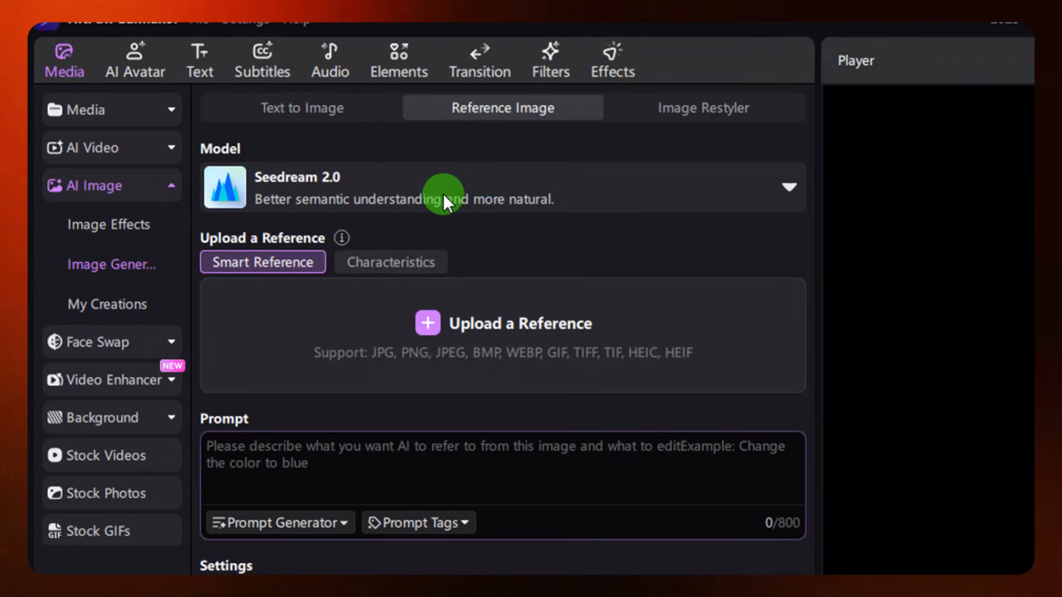
pyautogui.click(477, 187)
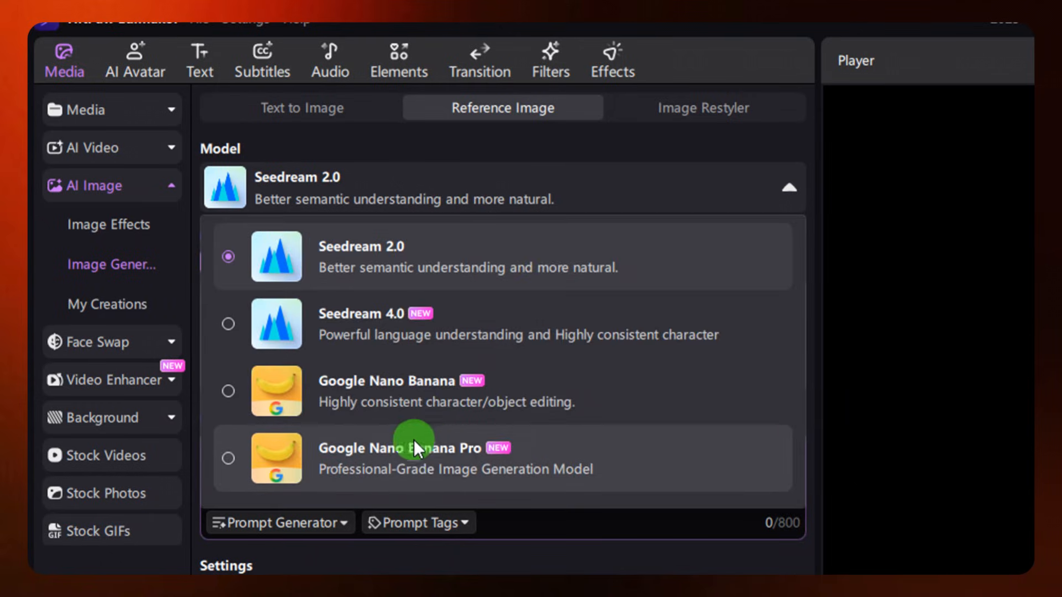
pyautogui.click(442, 456)
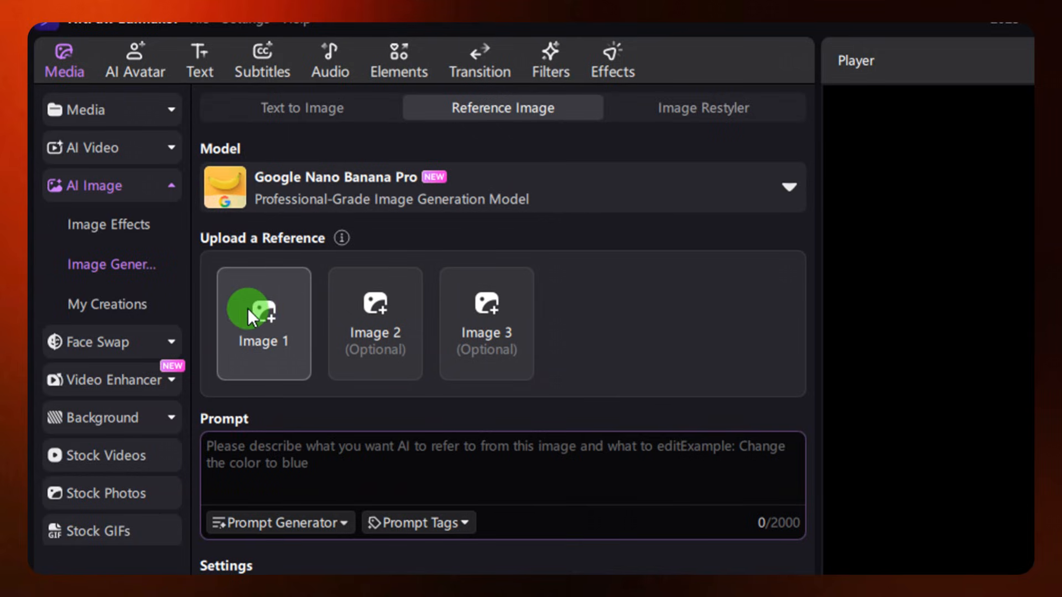
# Add the Elara portrait as the first reference image and the Lady Isolde portrait as the second
pyautogui.click(487, 318)
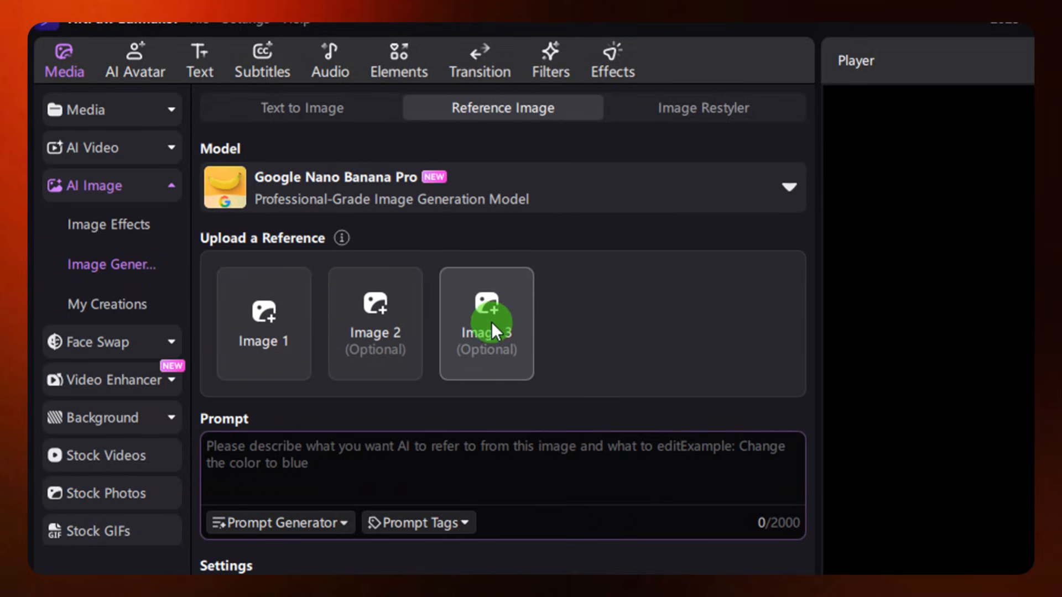
pyautogui.click(266, 319)
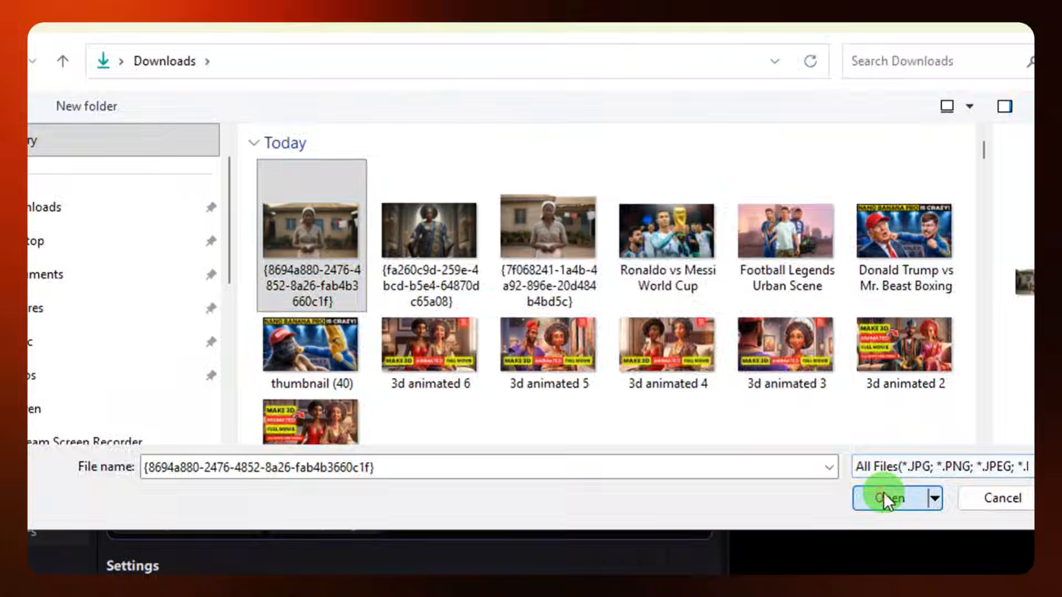
pyautogui.click(886, 498)
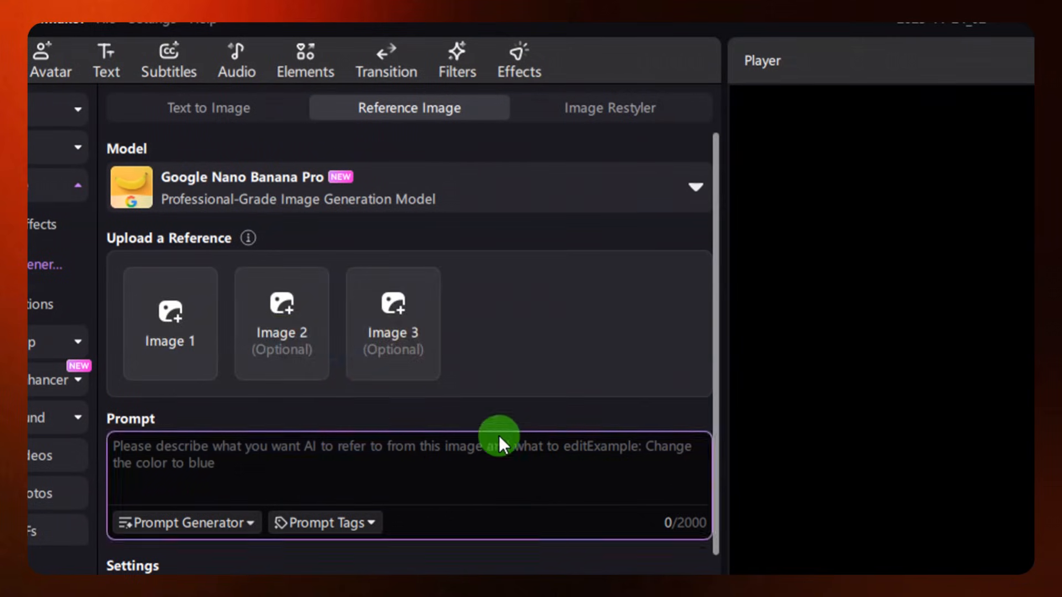
pyautogui.click(289, 316)
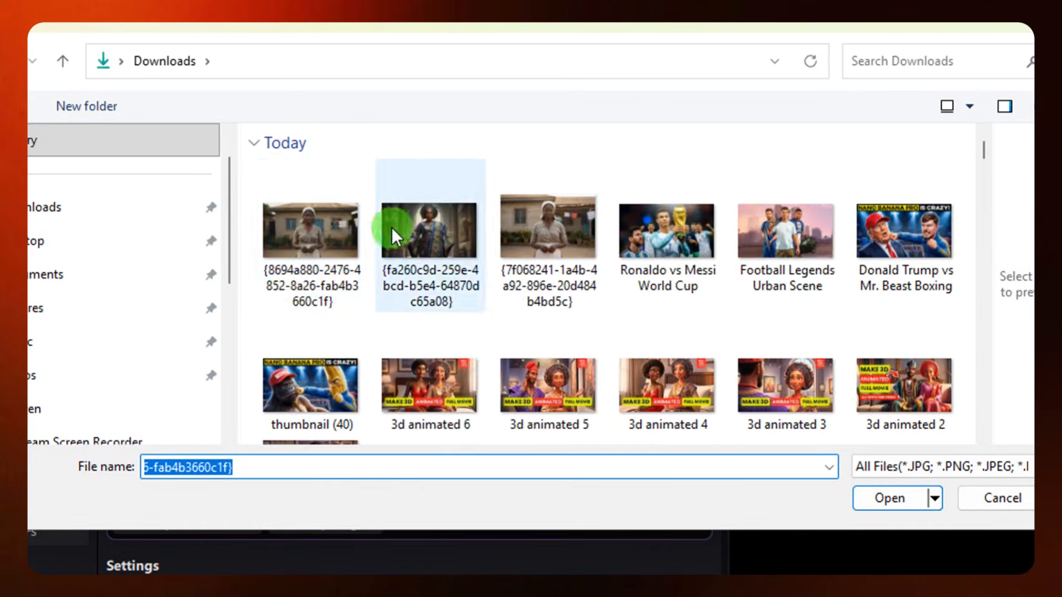
pyautogui.doubleClick(392, 227)
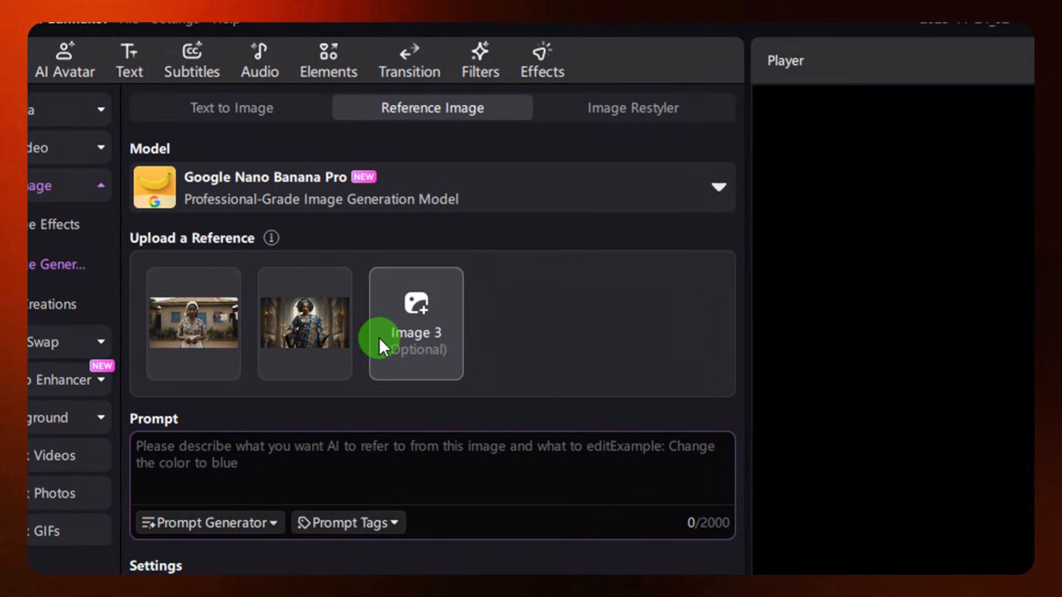
# Paste the copied Scene 1 text as the prompt for the reference image generation
pyautogui.scroll(-2, 332, 362)
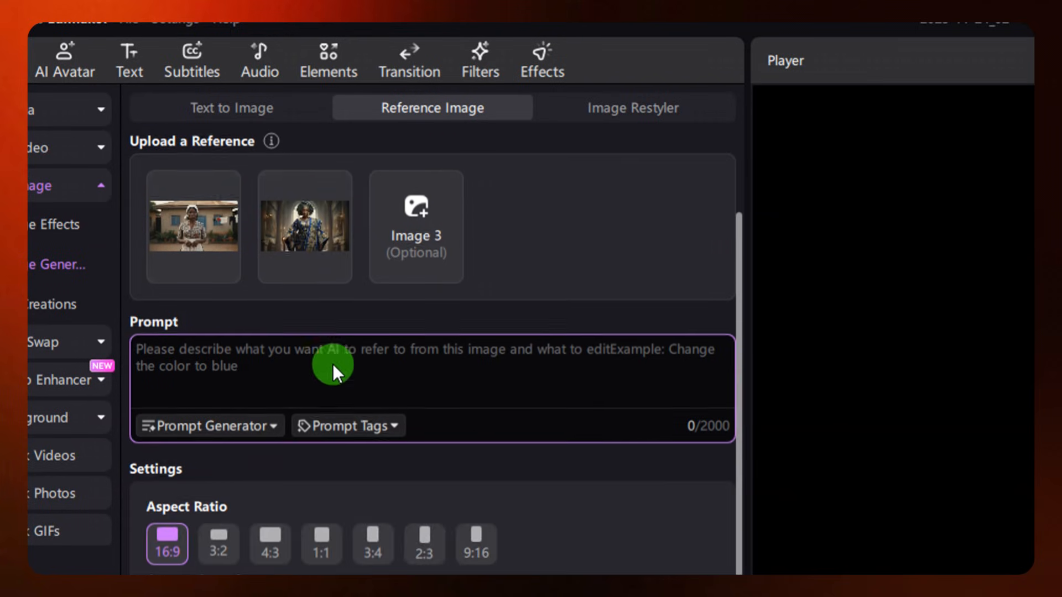
pyautogui.click(297, 354)
pyautogui.rightClick(228, 348)
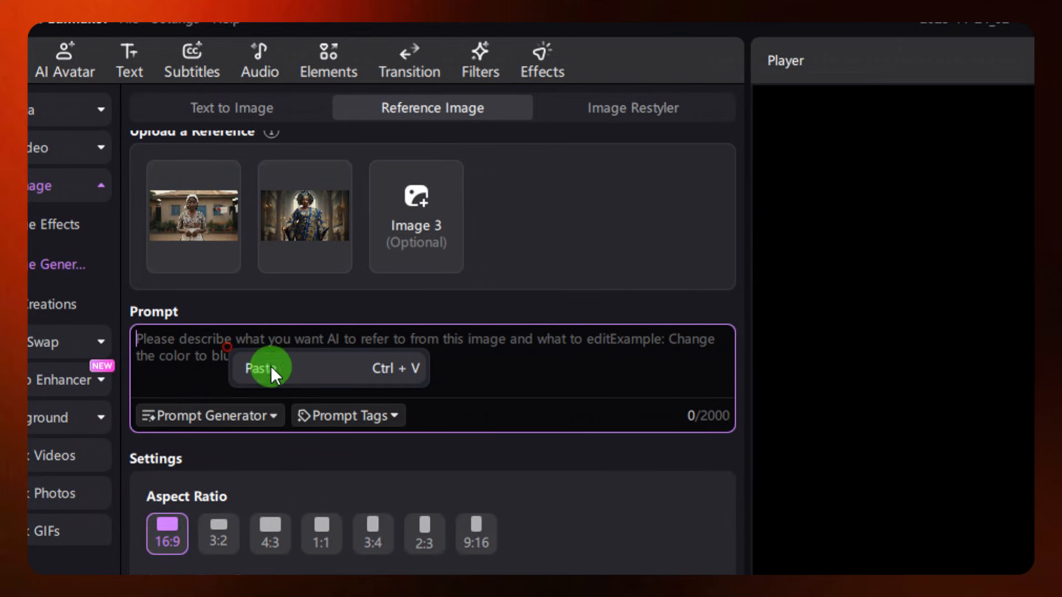
pyautogui.click(276, 368)
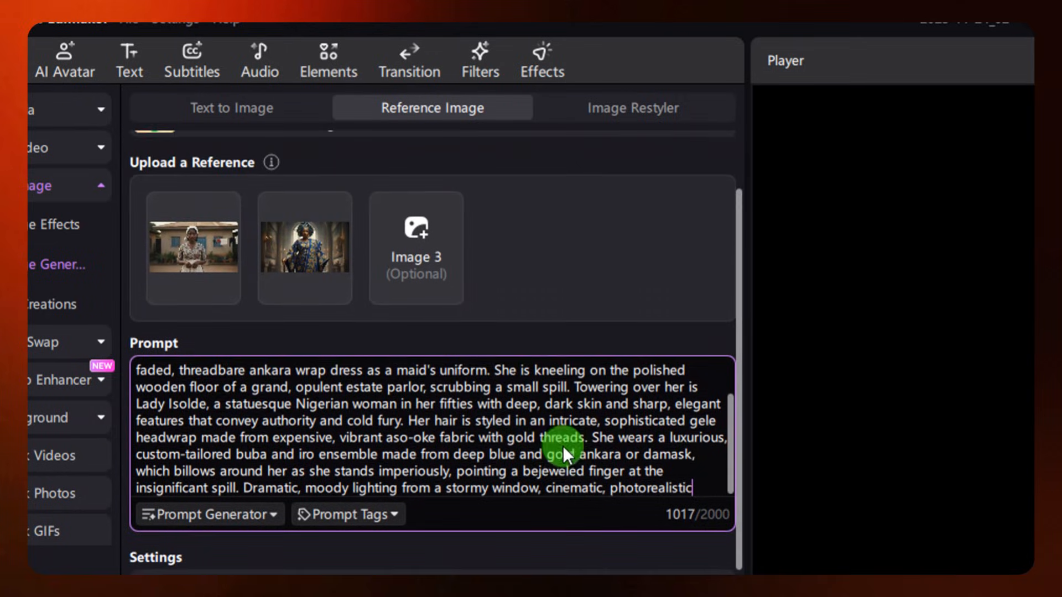
# Generate one 16:9 image of Scene 1 from the two references and preview the result
pyautogui.scroll(-1, 562, 445)
pyautogui.scroll(-2, 487, 470)
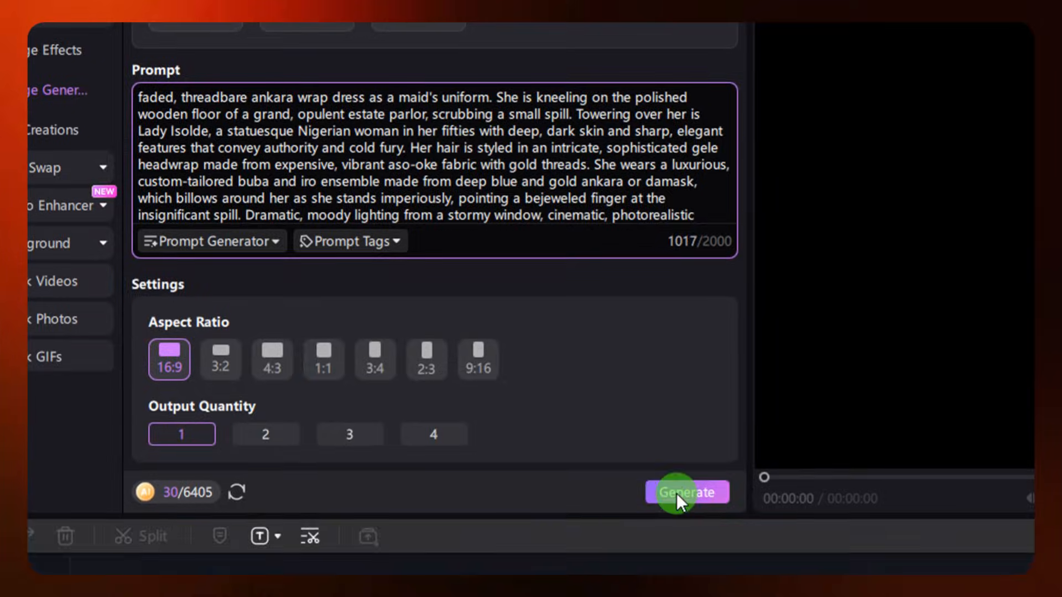
pyautogui.click(678, 545)
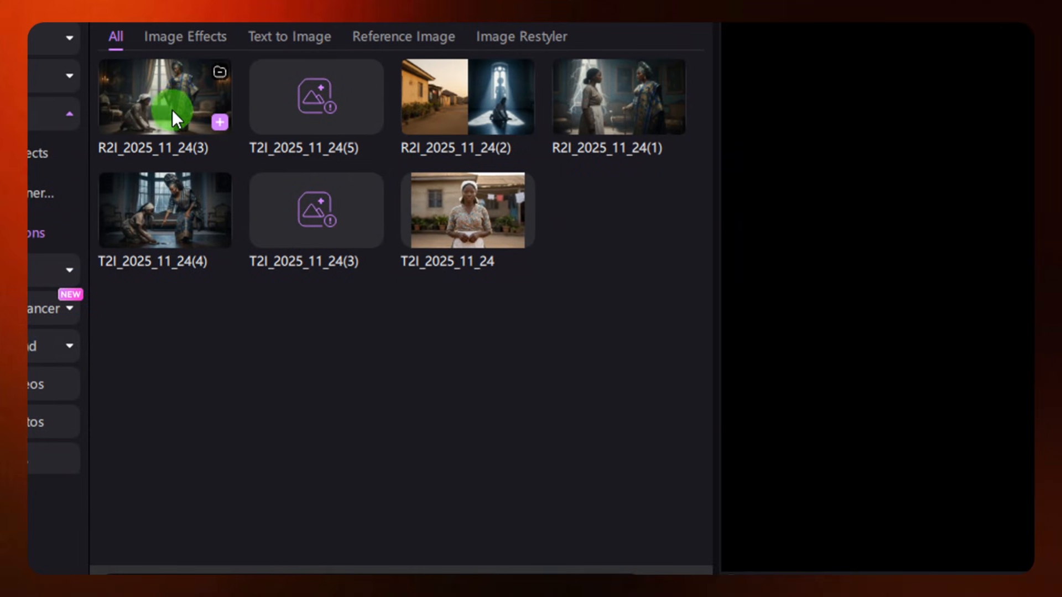
pyautogui.click(181, 104)
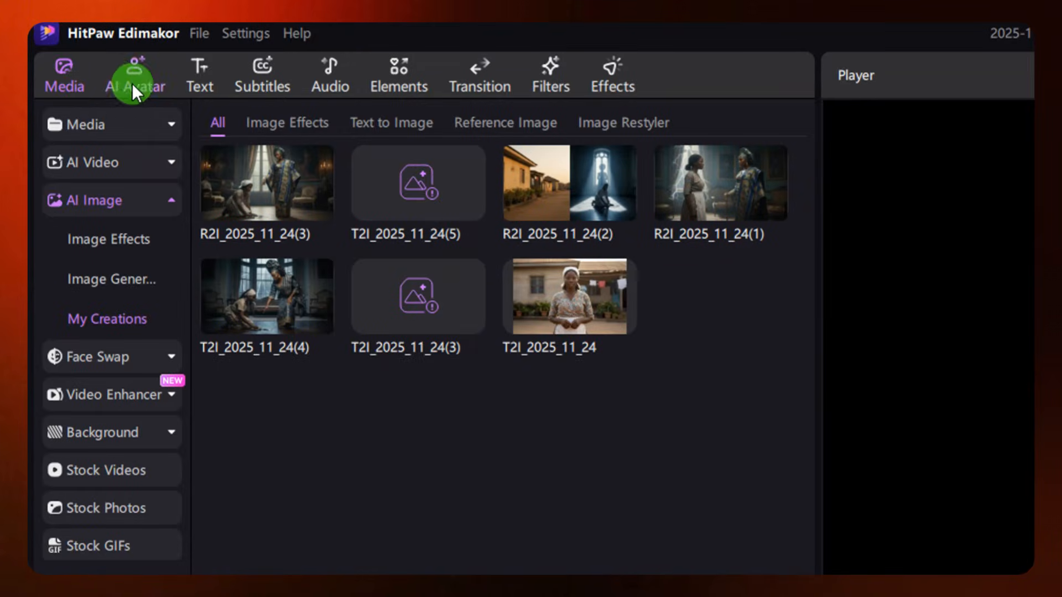
# Open the Text to Speech audio tool and paste the full story script as the text to voice
pyautogui.click(330, 71)
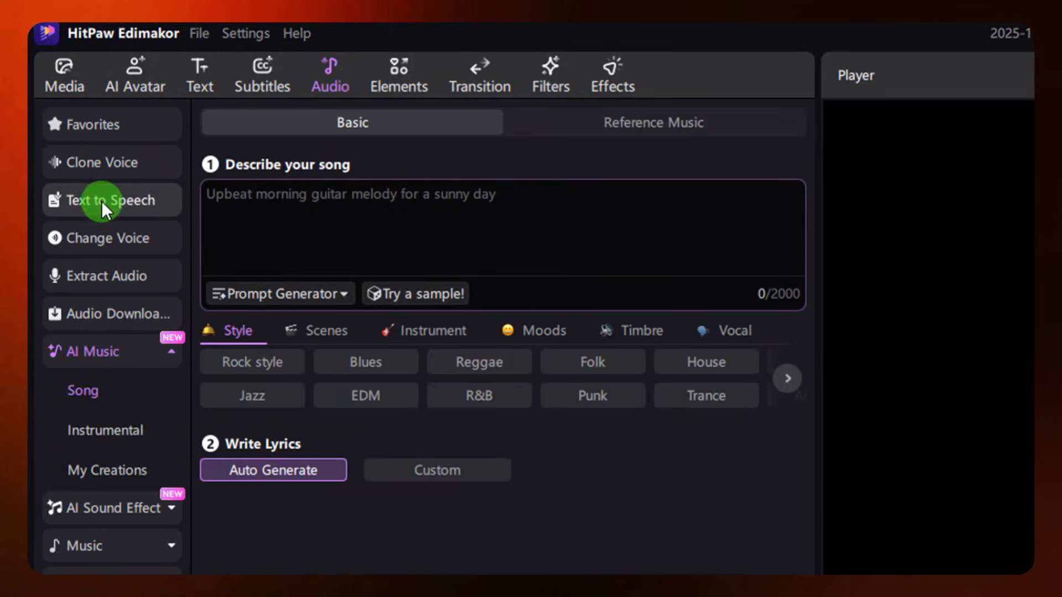
pyautogui.click(108, 161)
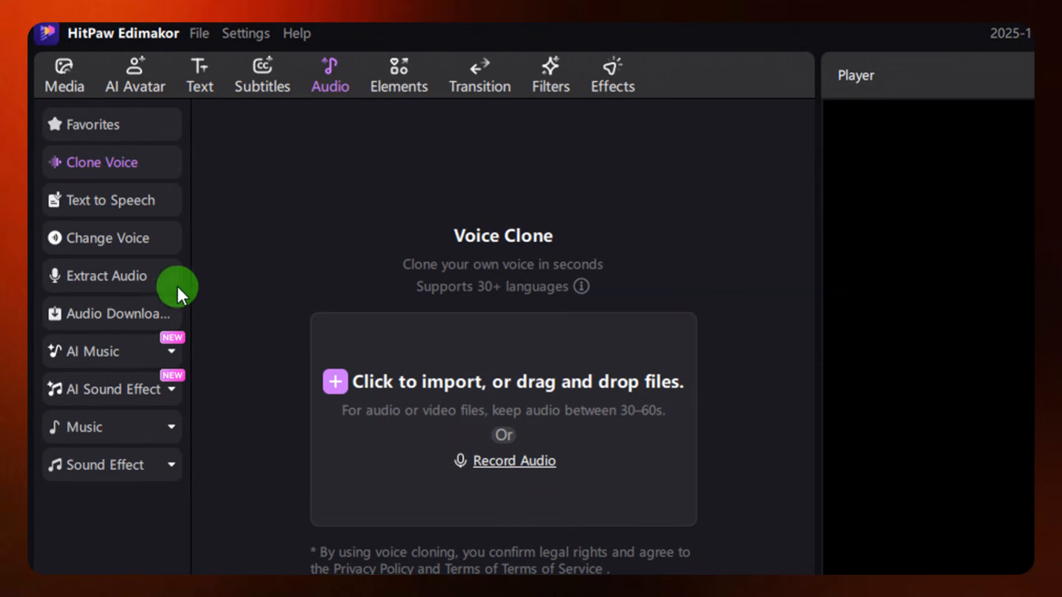
pyautogui.click(120, 200)
pyautogui.click(313, 188)
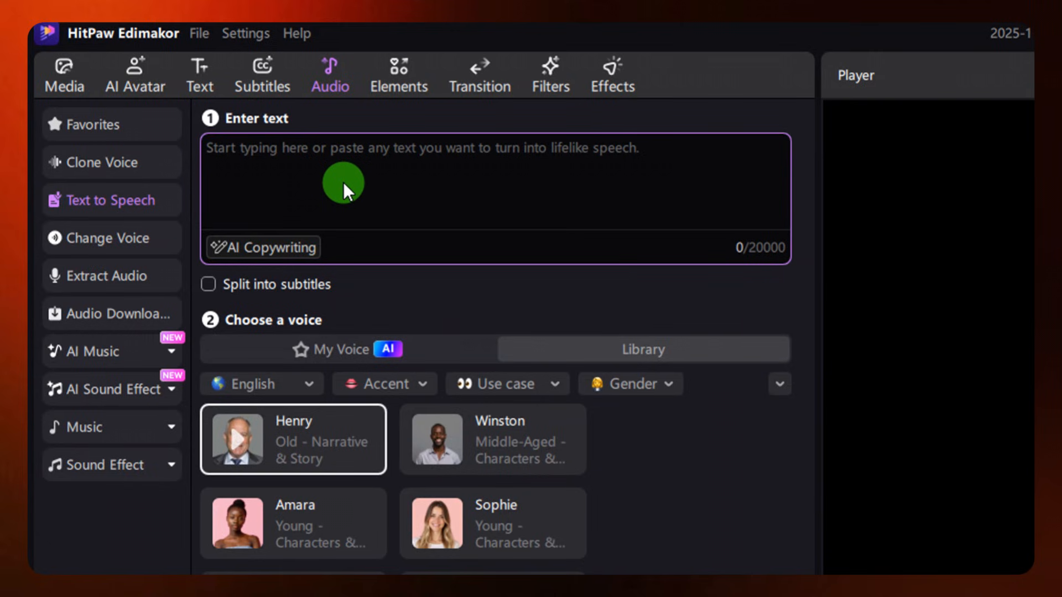
pyautogui.hotkey('ctrl', 'v')
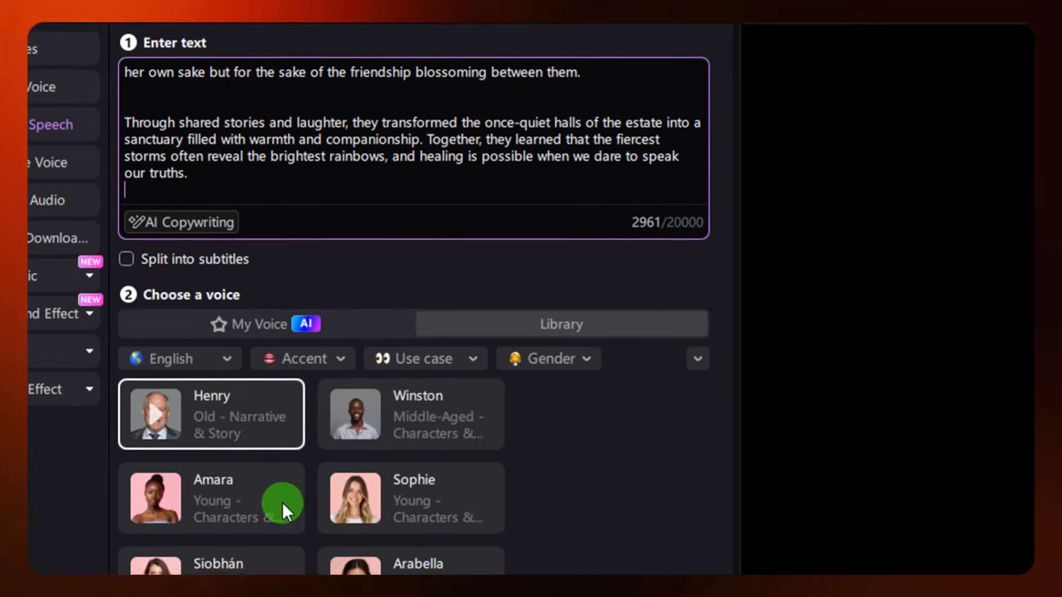
# Examine the cloned voice option and the library's language, accent, use case and gender filters, and audition the Amara and Winston voices
pyautogui.click(263, 354)
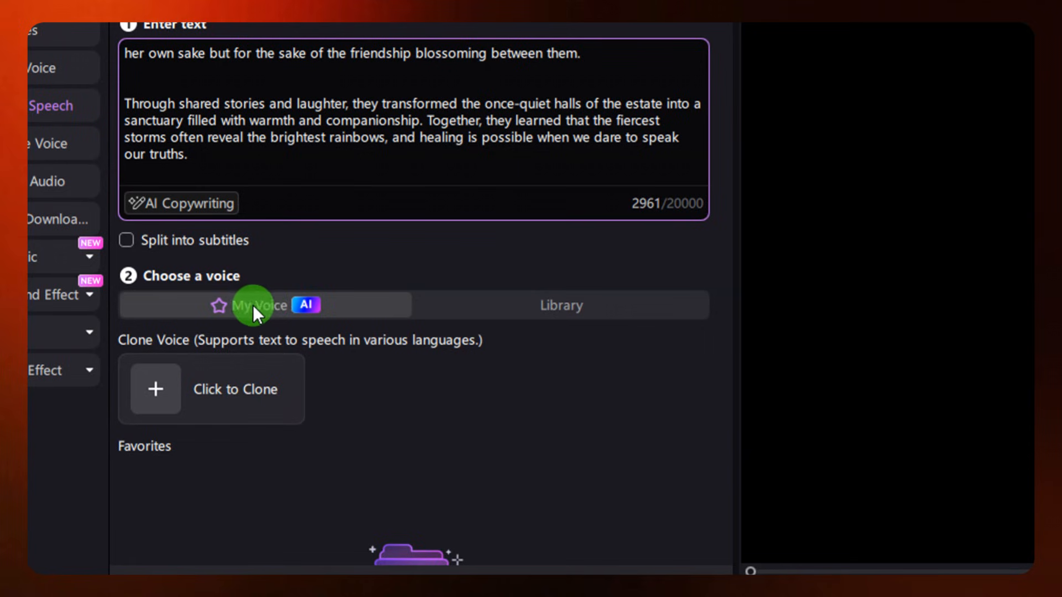
pyautogui.click(503, 304)
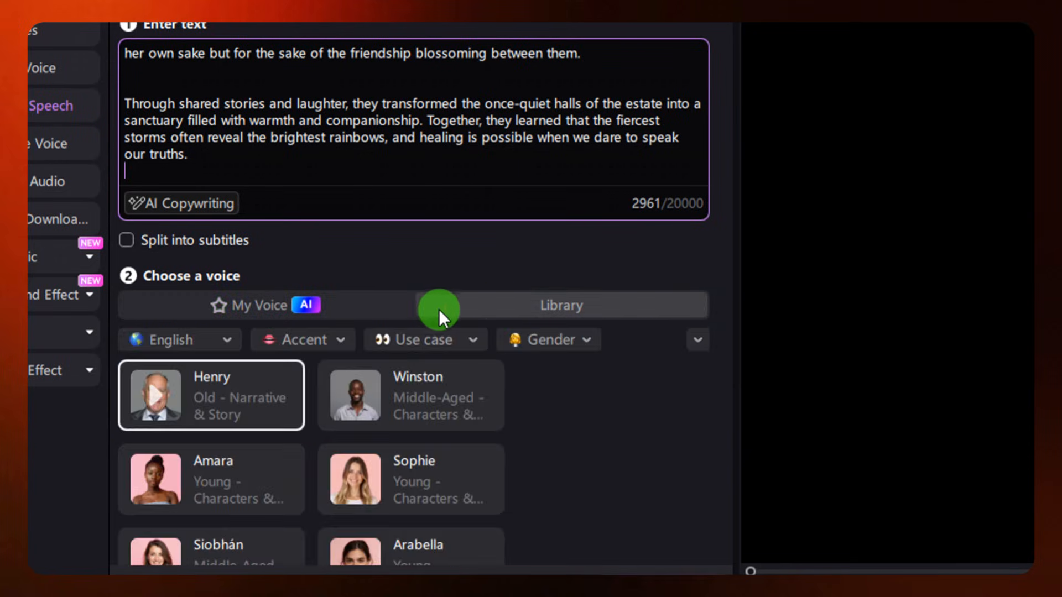
pyautogui.click(241, 347)
pyautogui.click(293, 340)
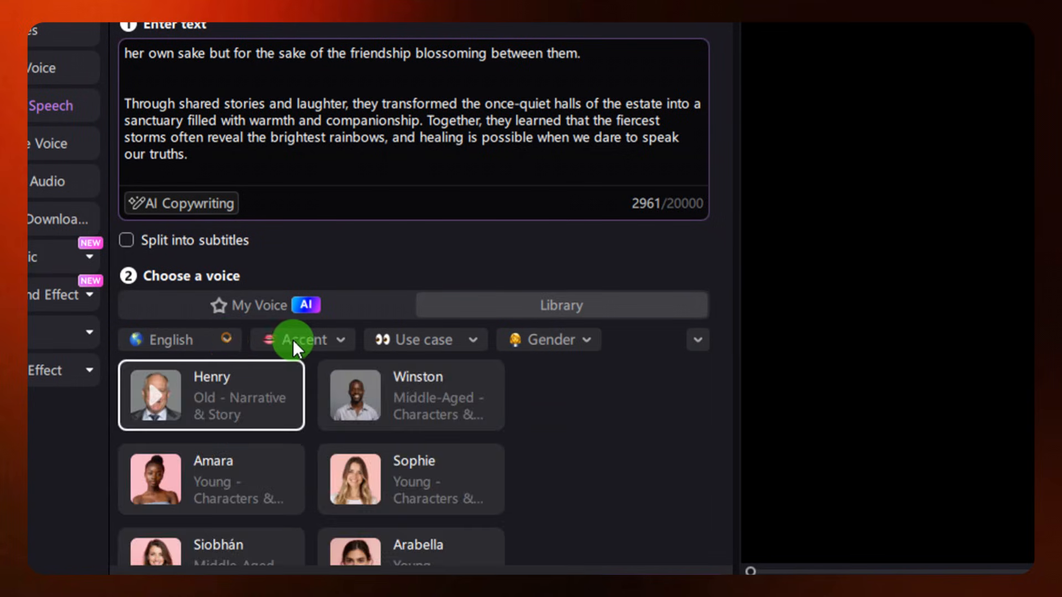
pyautogui.click(443, 339)
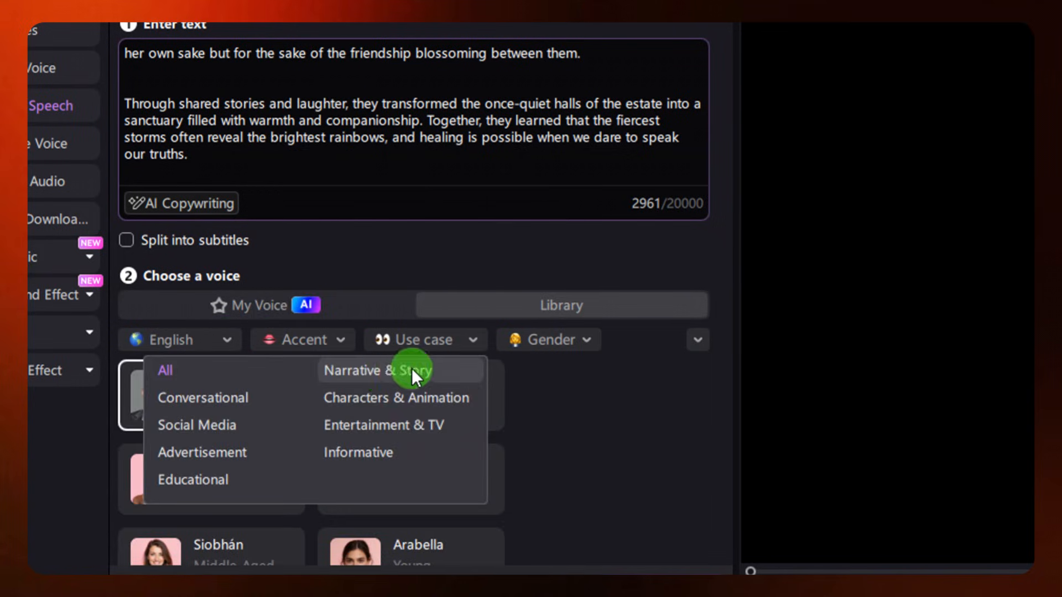
pyautogui.click(575, 338)
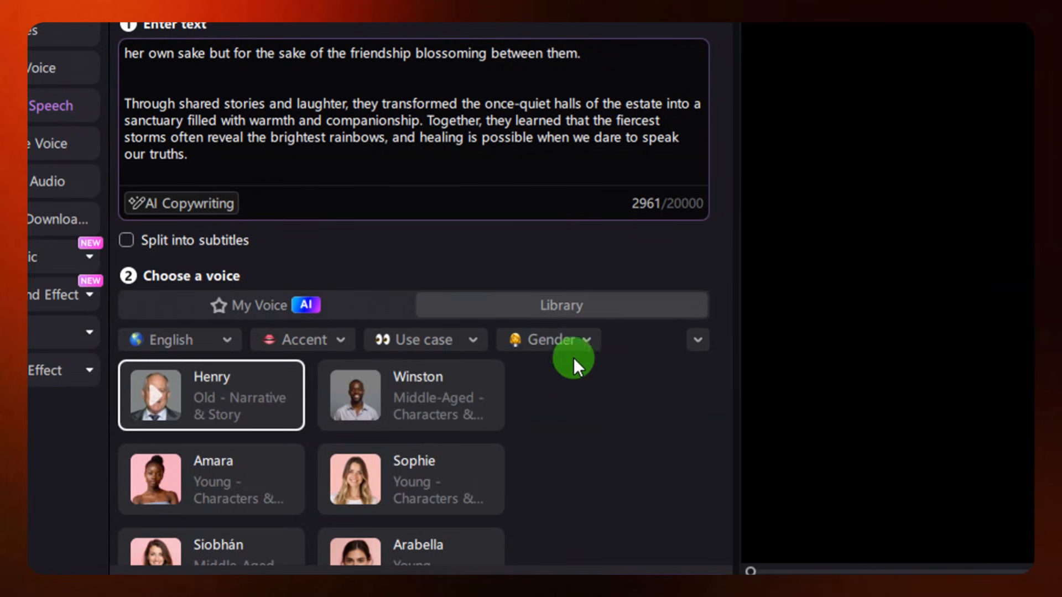
pyautogui.scroll(-3, 206, 400)
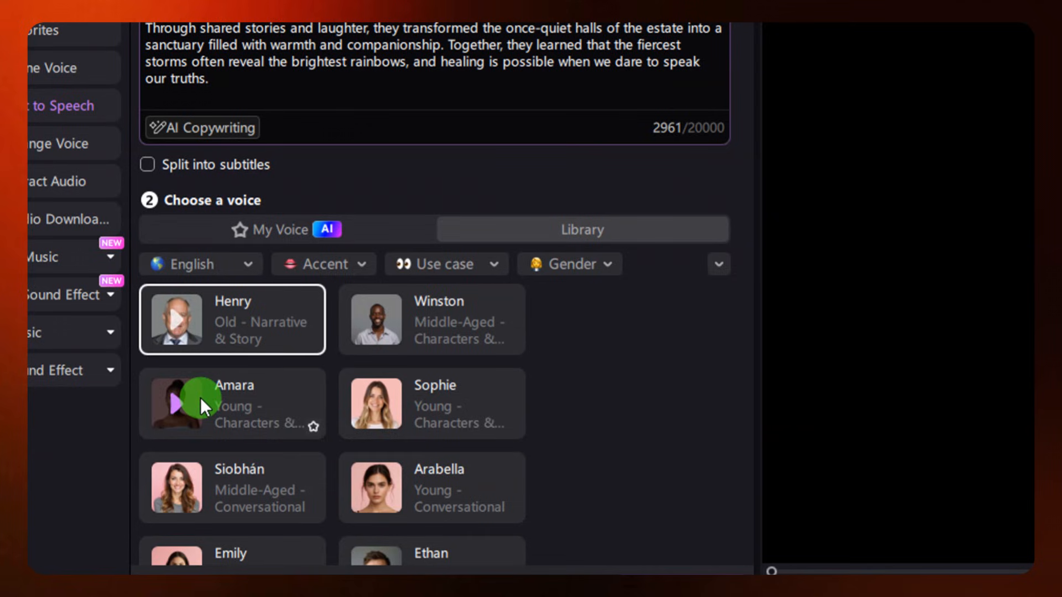
pyautogui.click(267, 405)
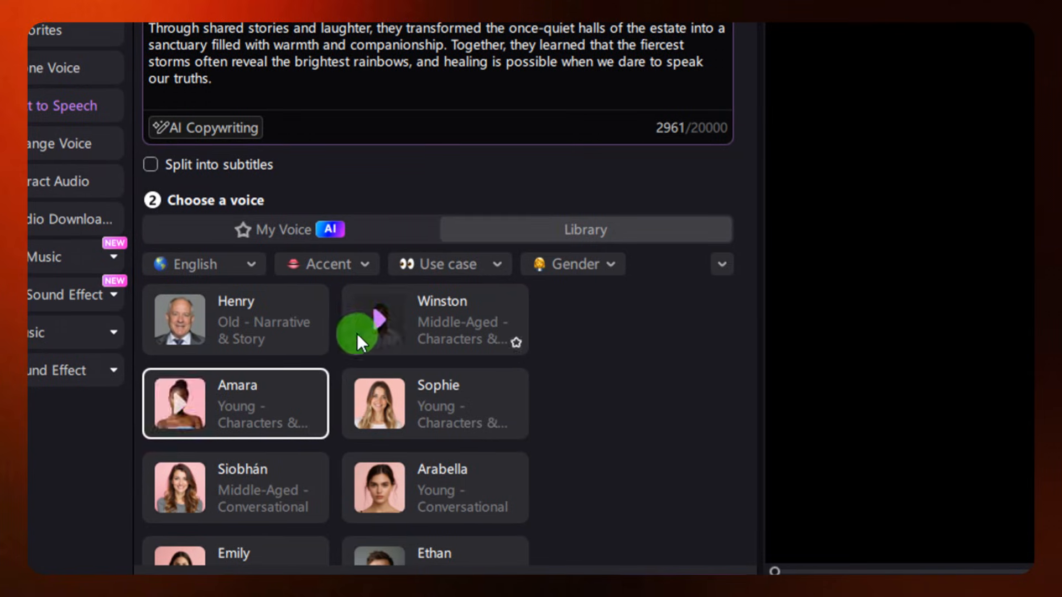
pyautogui.click(377, 322)
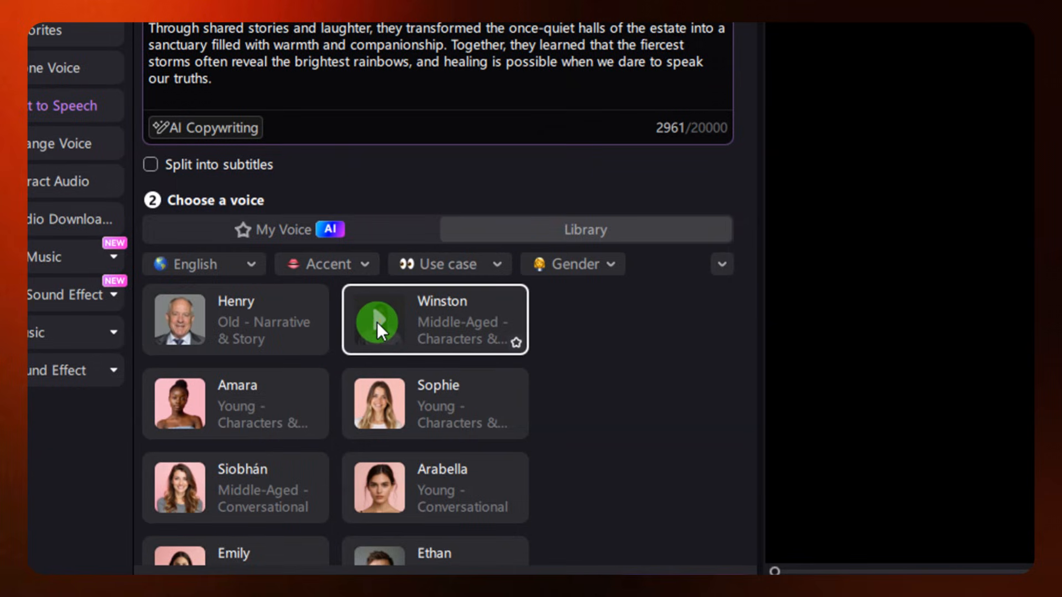
# Generate the story narration with the Amara voice and play it back from the timeline
pyautogui.click(282, 403)
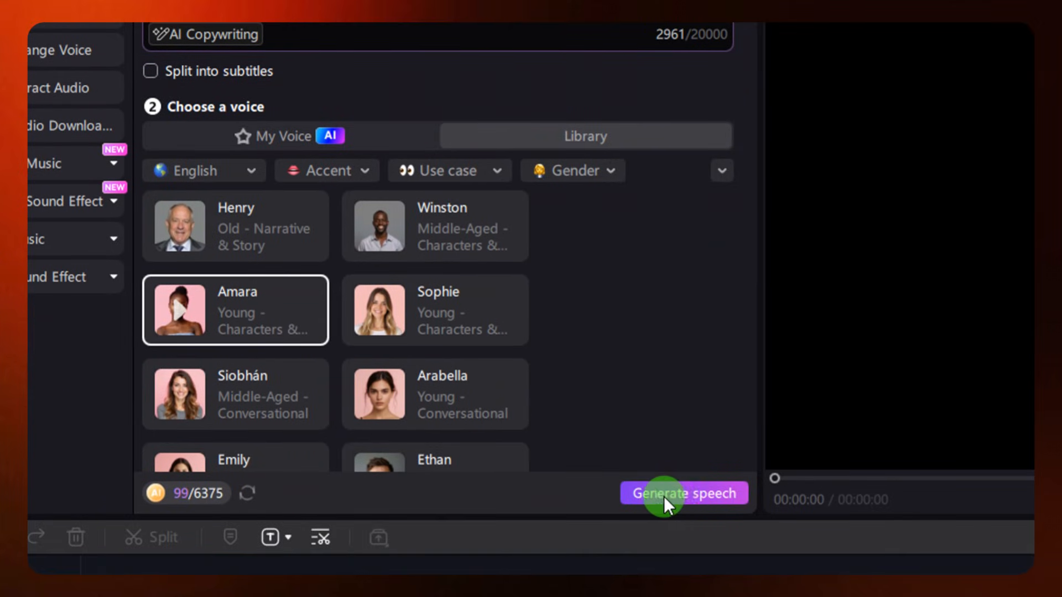
pyautogui.click(673, 496)
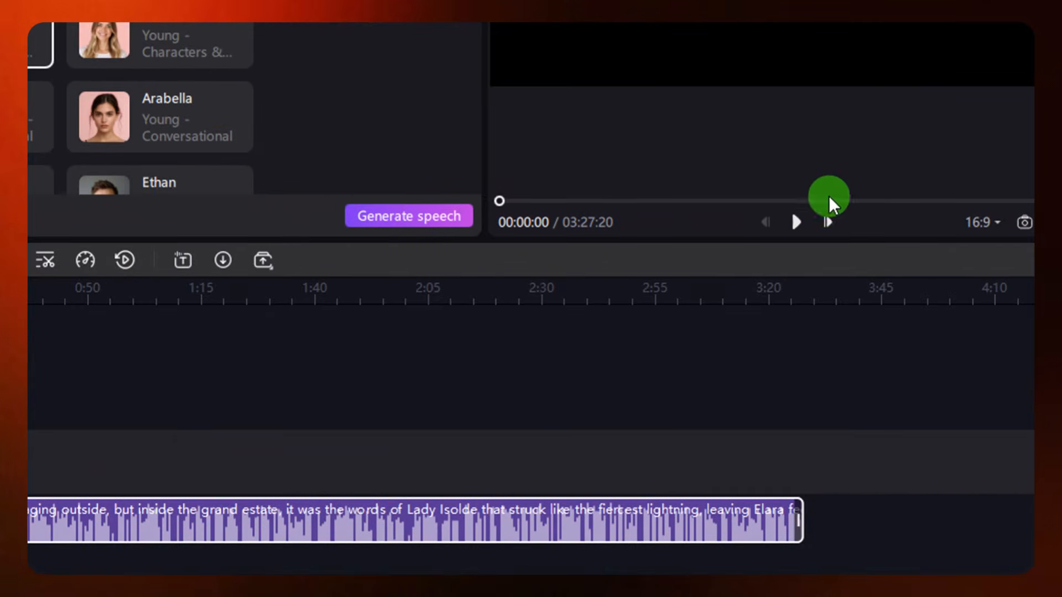
pyautogui.click(797, 221)
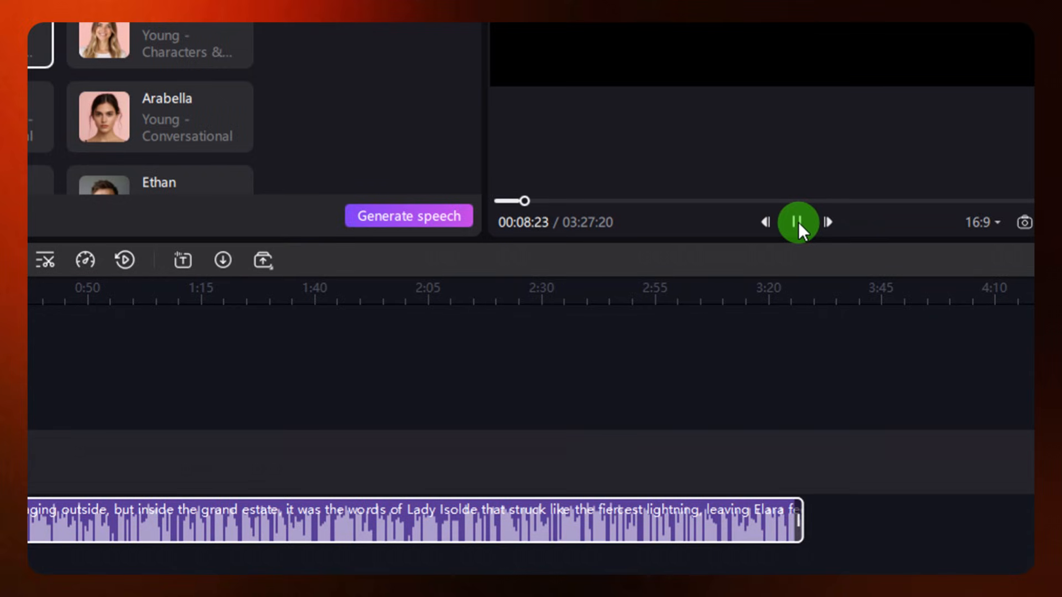
# Stop the narration playback and load the generated Scene 1 image into video generation with a 16:9 aspect ratio
pyautogui.click(798, 221)
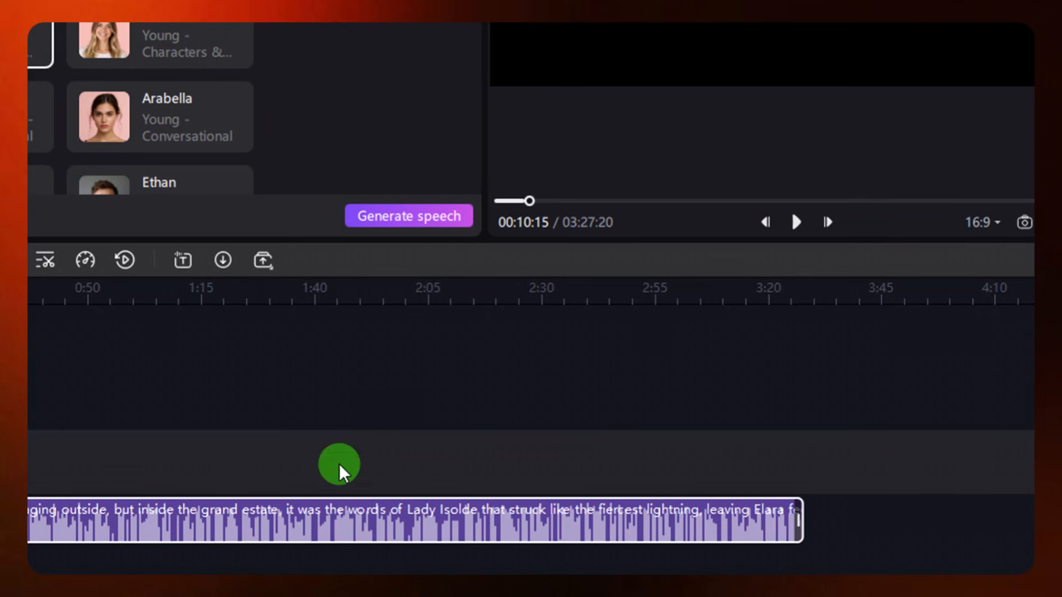
pyautogui.scroll(-1, 250, 500)
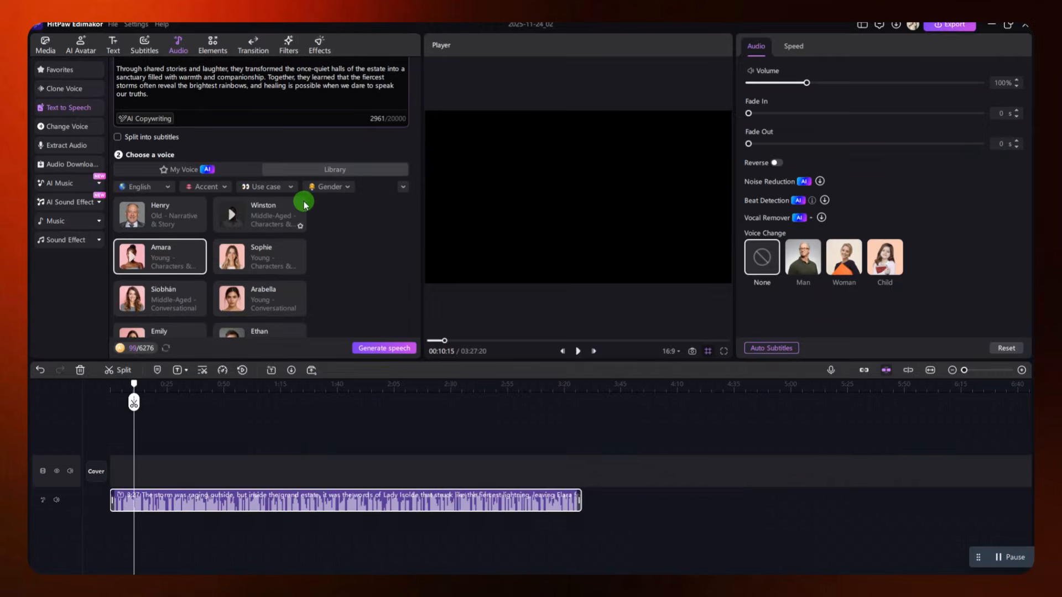
pyautogui.click(47, 50)
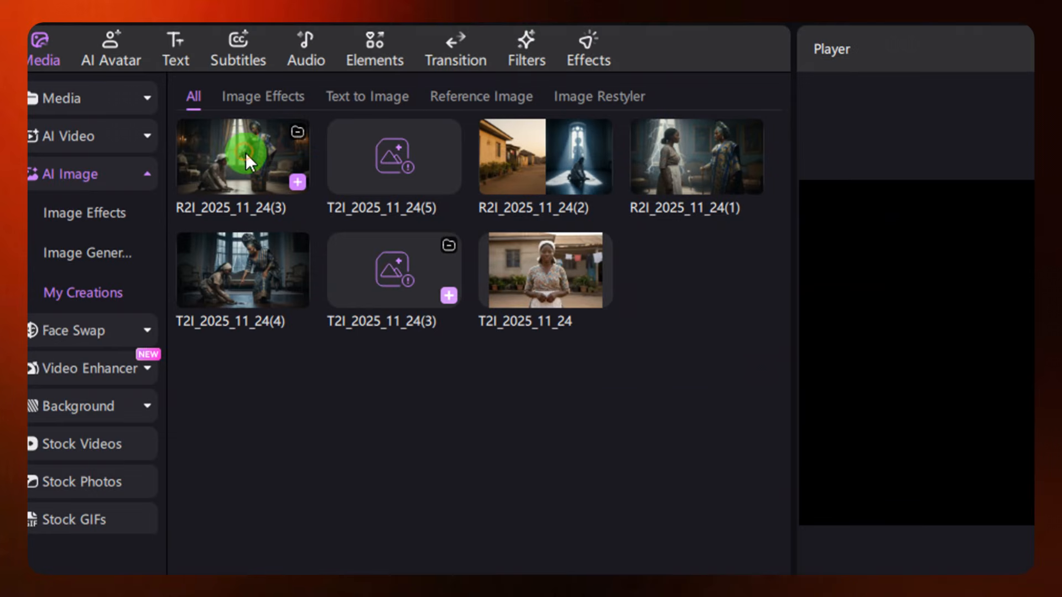
pyautogui.click(245, 152)
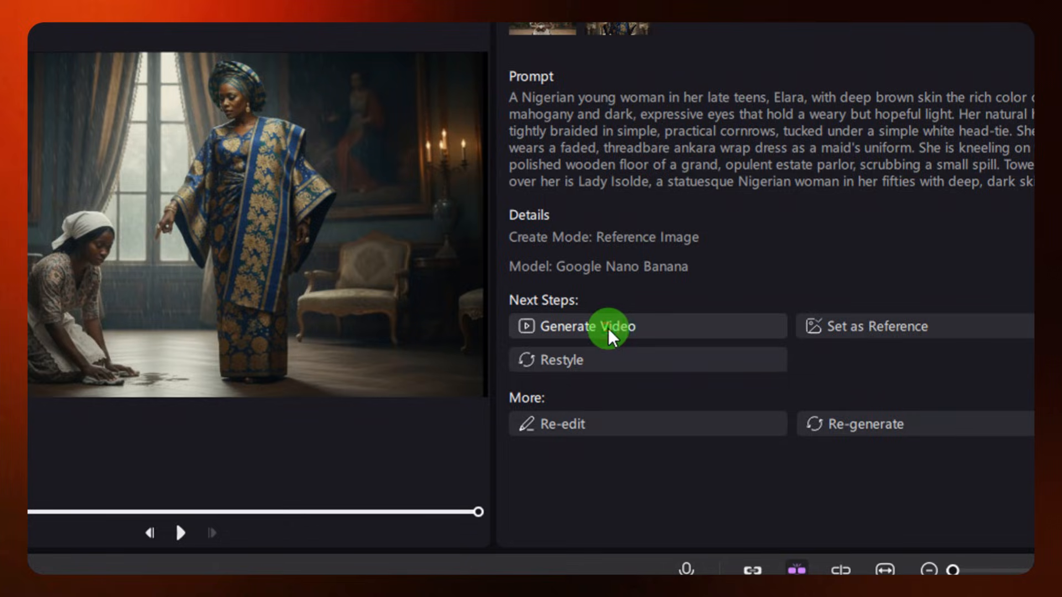
pyautogui.click(608, 327)
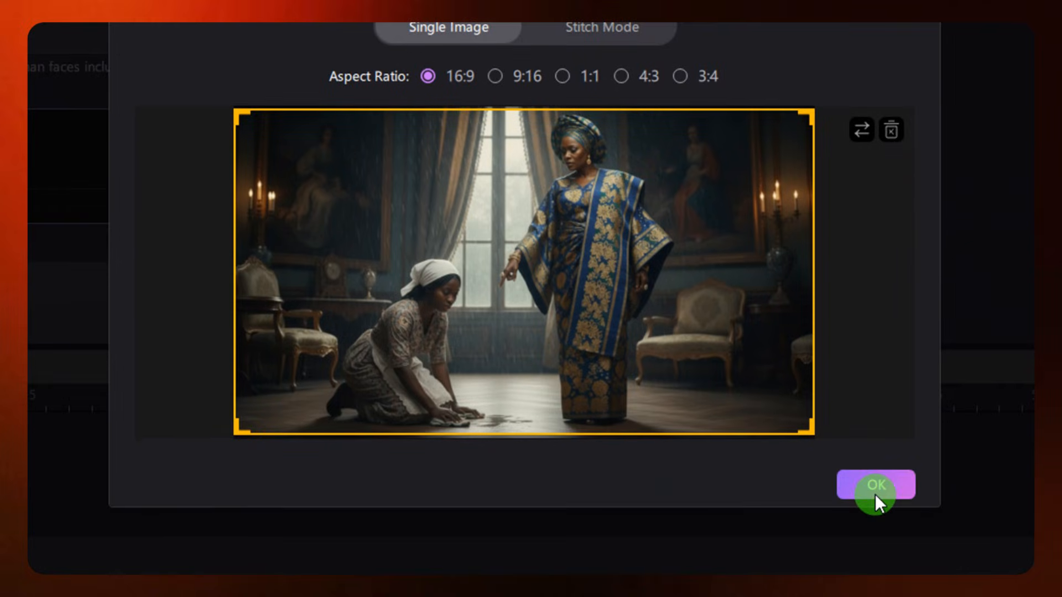
pyautogui.click(875, 493)
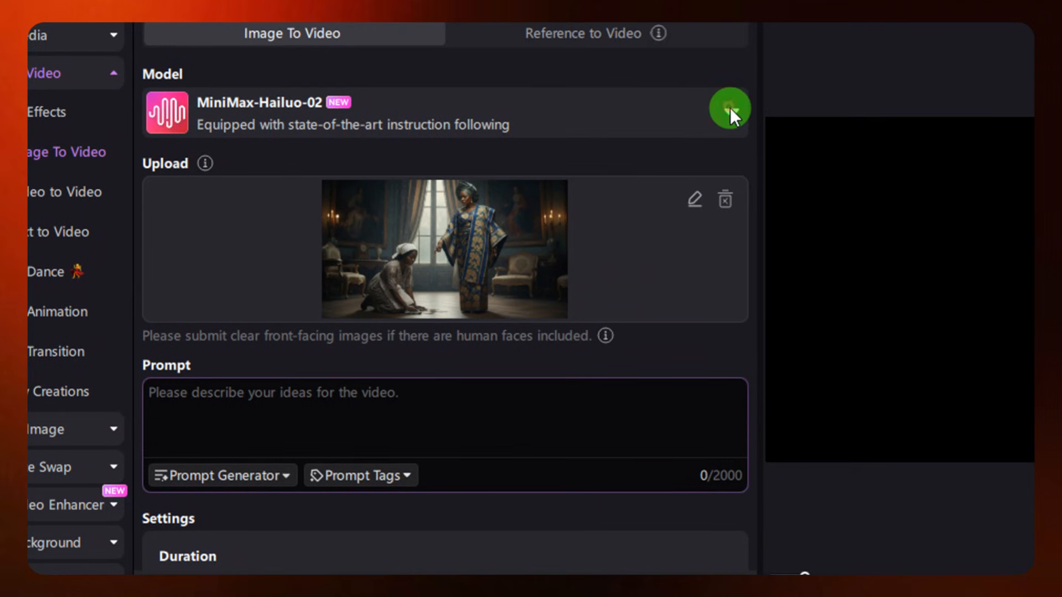
# Examine the available image-to-video models, including Edimakor, Sora, Vidu, Google Veo and Wan, and select MiniMax-Hailuo-02
pyautogui.click(730, 107)
pyautogui.scroll(-1, 377, 370)
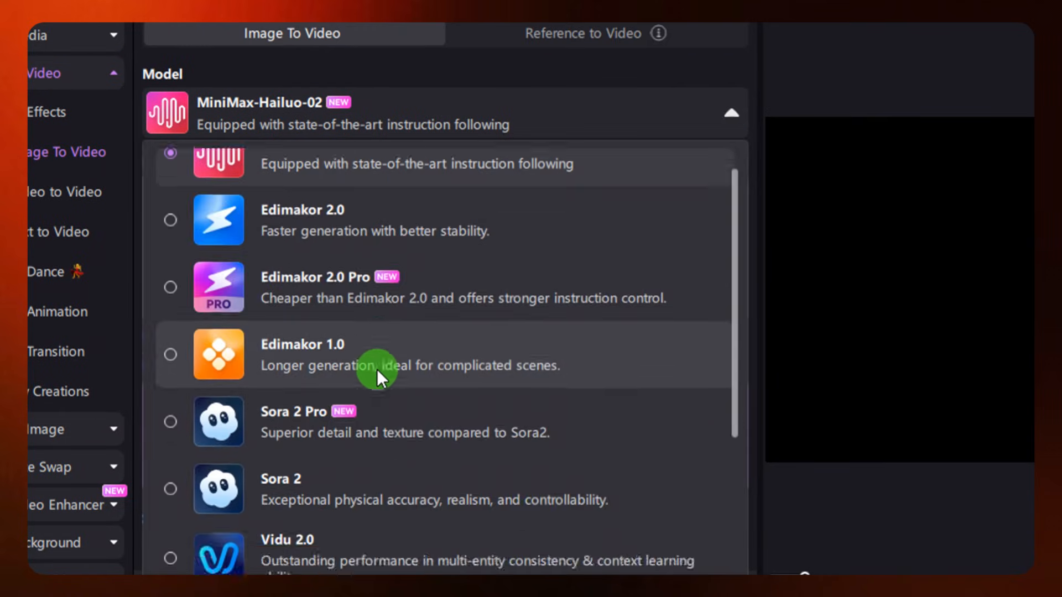
pyautogui.scroll(-3, 377, 370)
pyautogui.scroll(4, 376, 364)
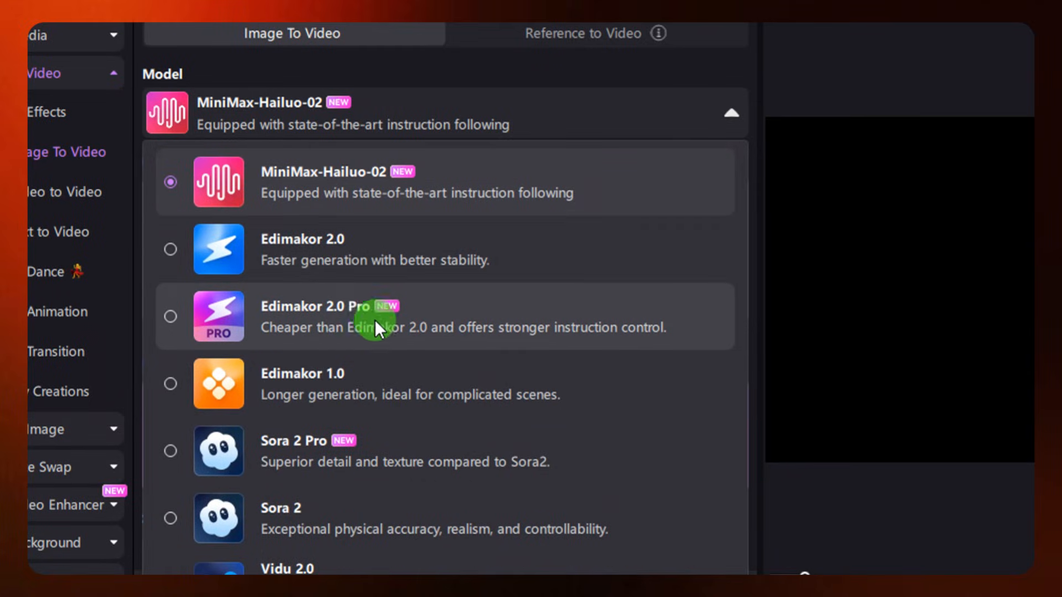
pyautogui.scroll(-1, 373, 320)
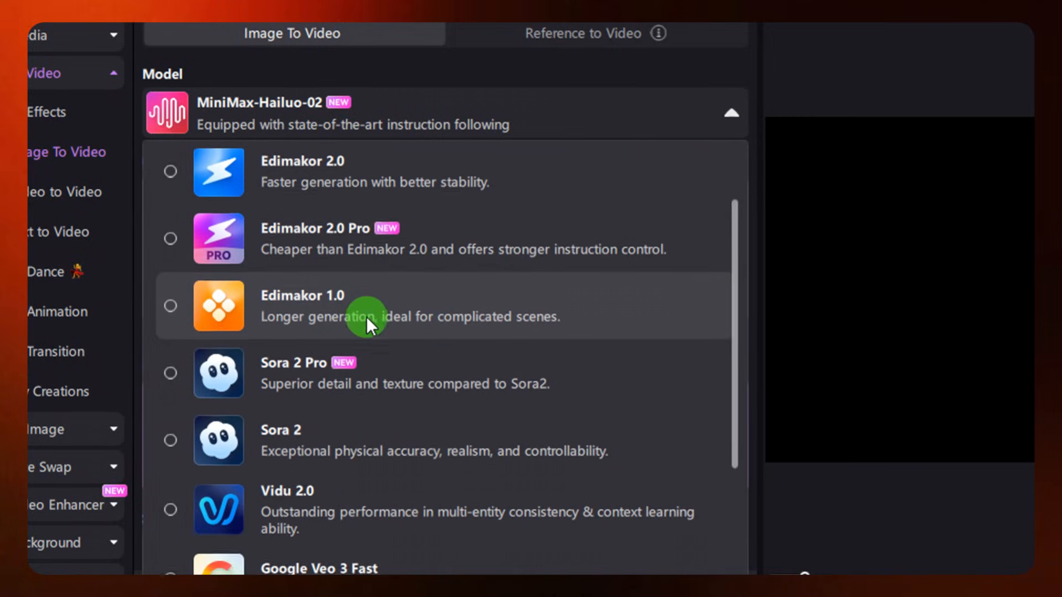
pyautogui.scroll(-3, 367, 316)
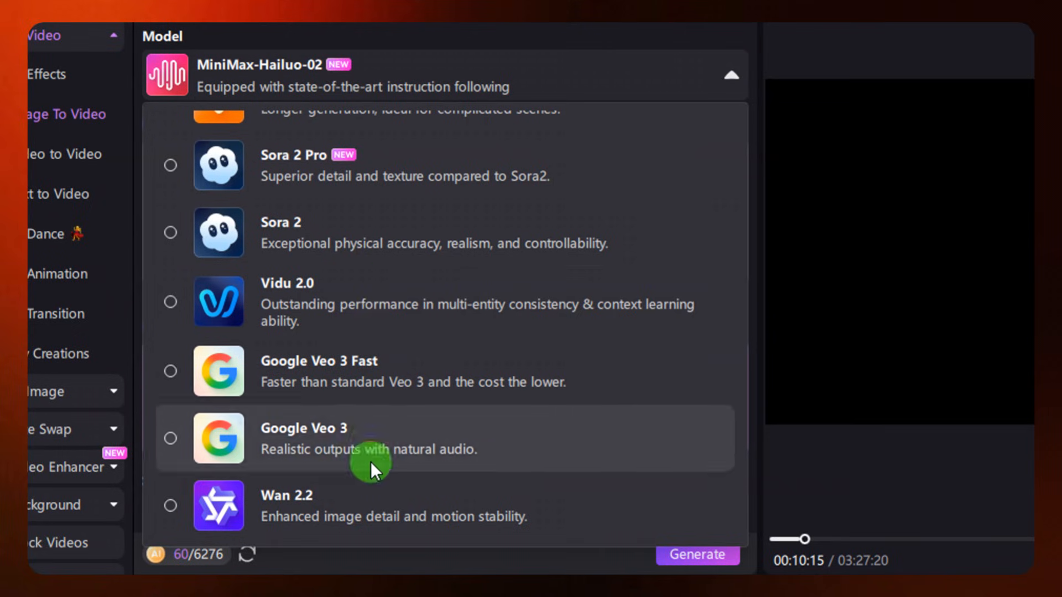
pyautogui.scroll(1, 390, 292)
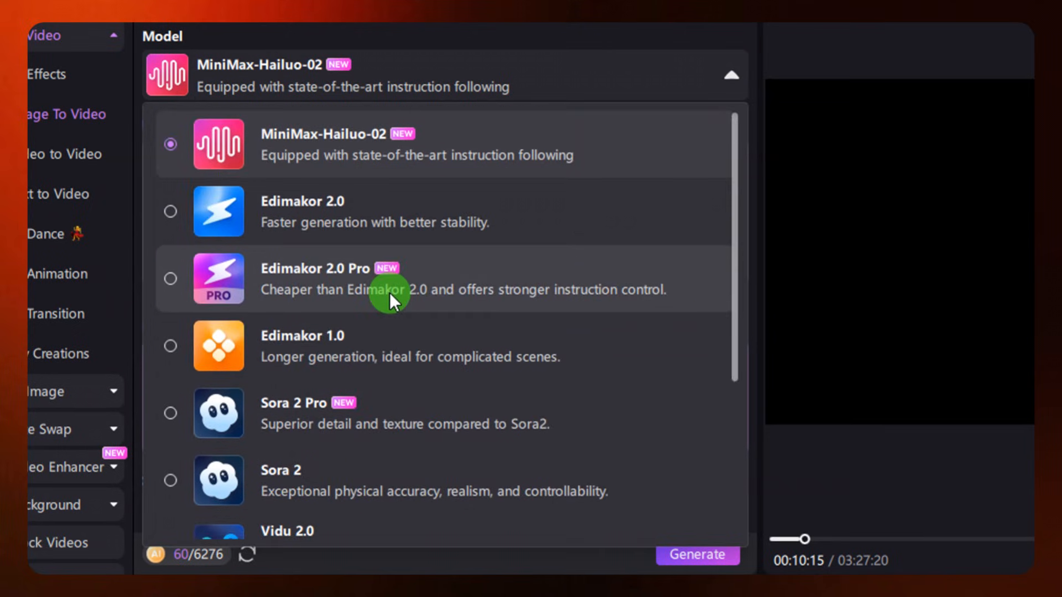
pyautogui.click(672, 81)
pyautogui.click(666, 114)
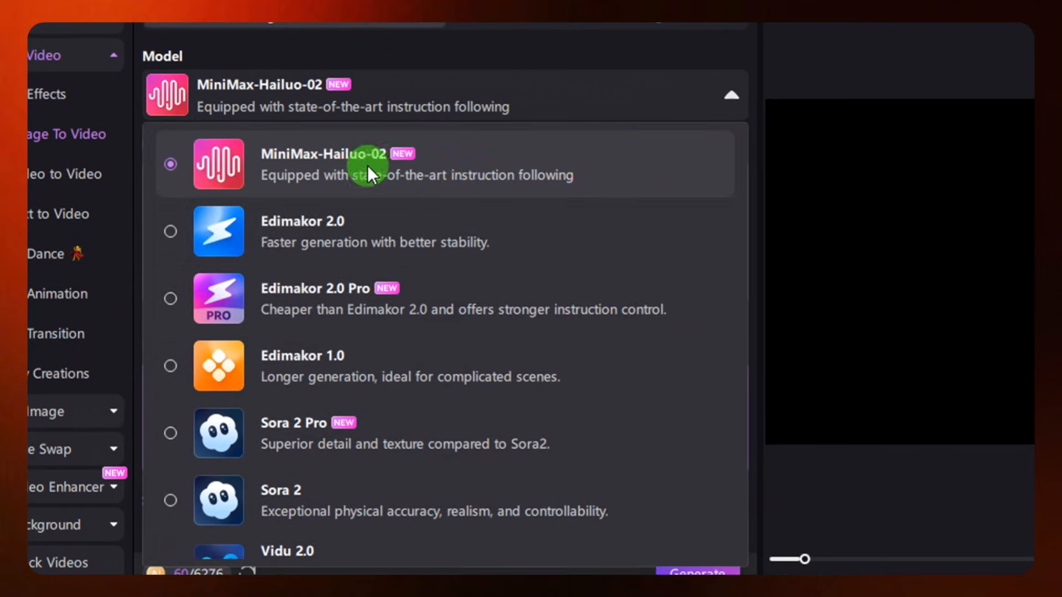
pyautogui.click(403, 158)
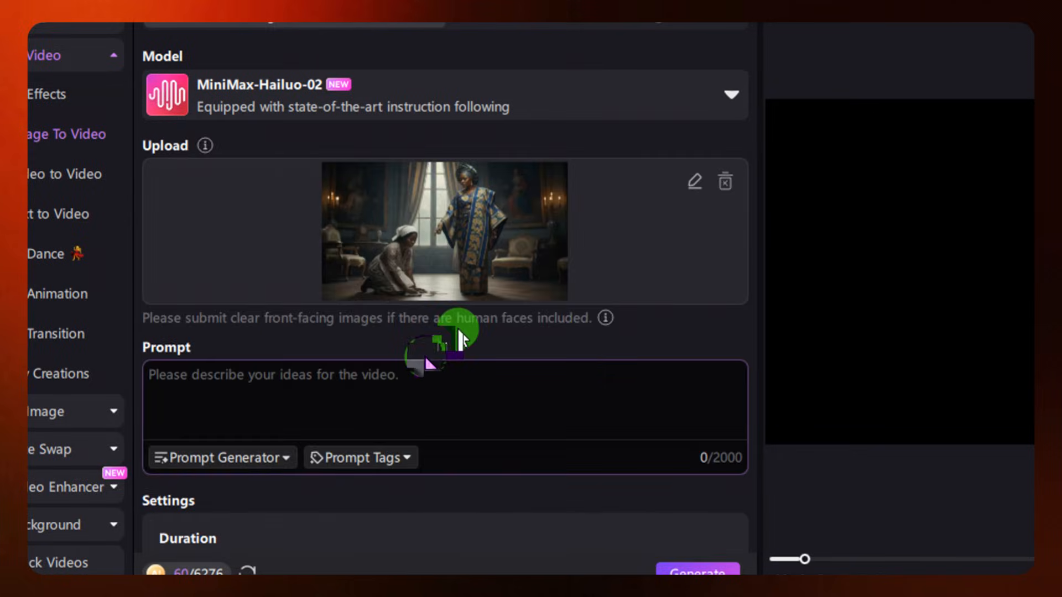
# Generate a video from the Scene 1 image using the prompt "Animate", a 10S duration and 768P resolution
pyautogui.scroll(-2, 439, 348)
pyautogui.click(330, 277)
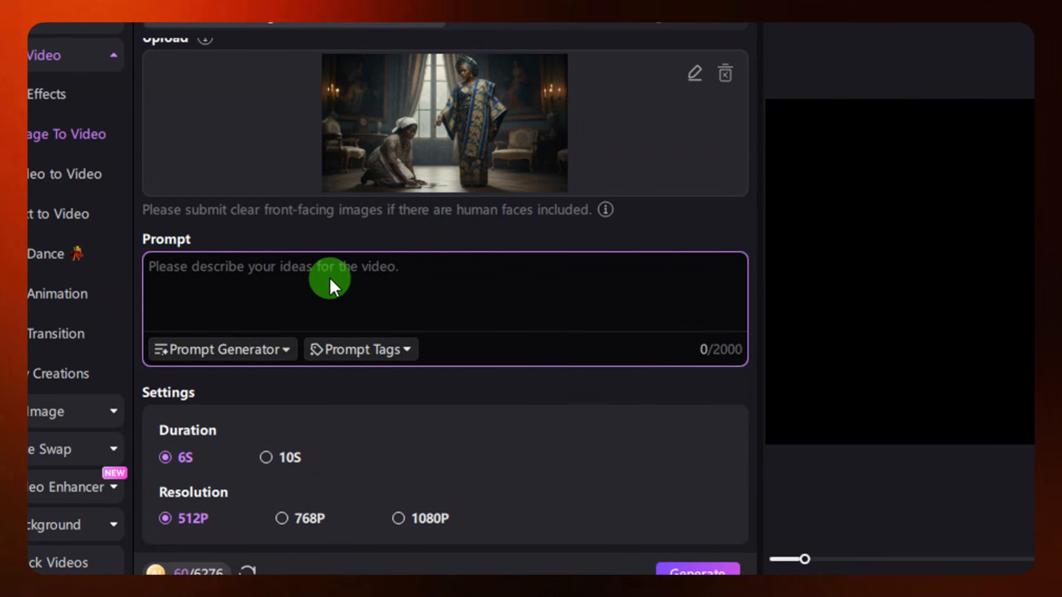
pyautogui.write('Animate')
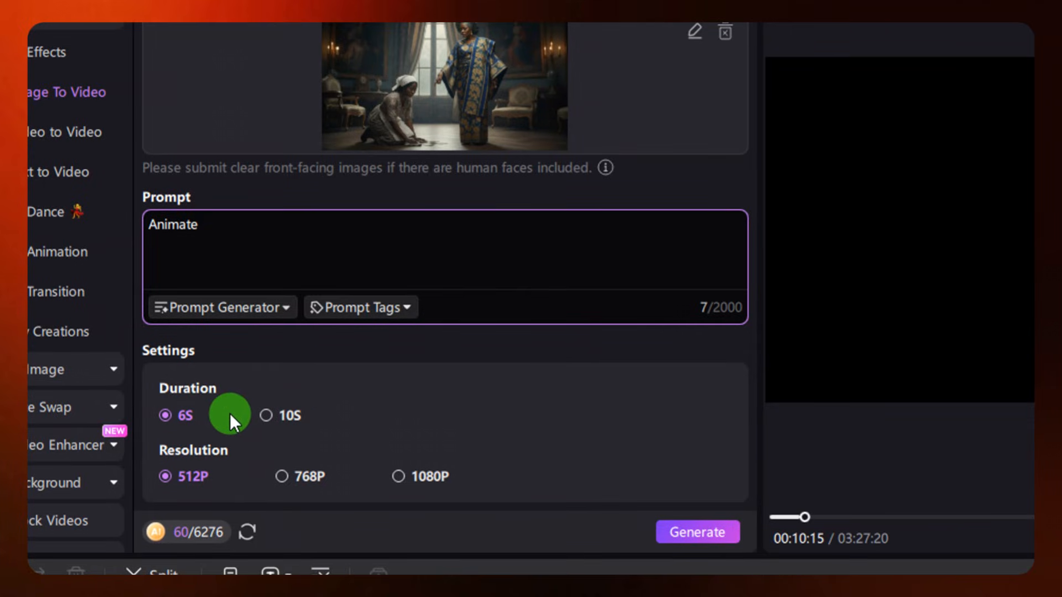
pyautogui.click(270, 413)
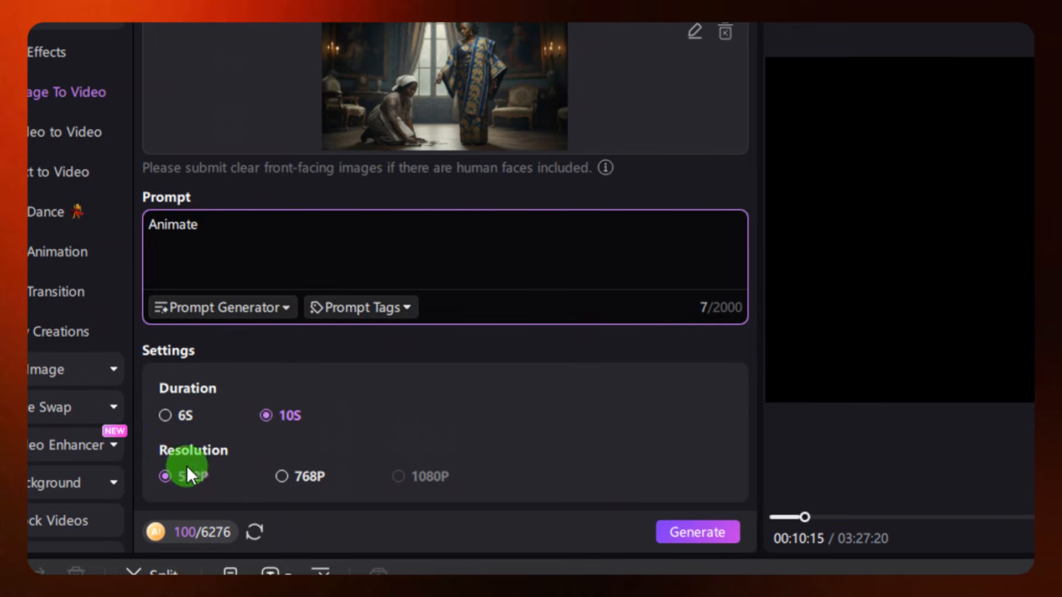
pyautogui.click(299, 476)
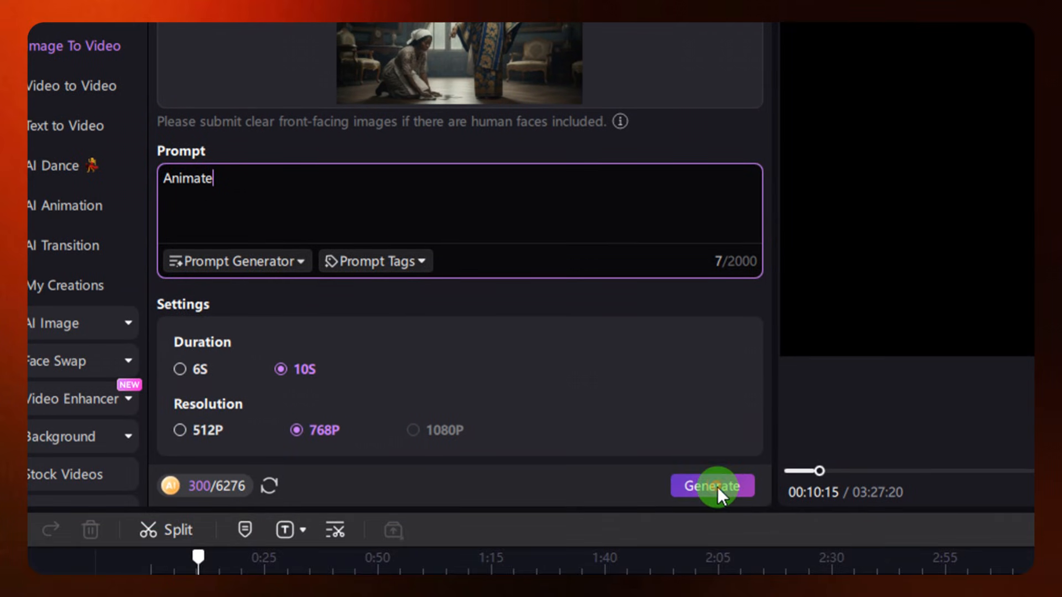
pyautogui.click(713, 486)
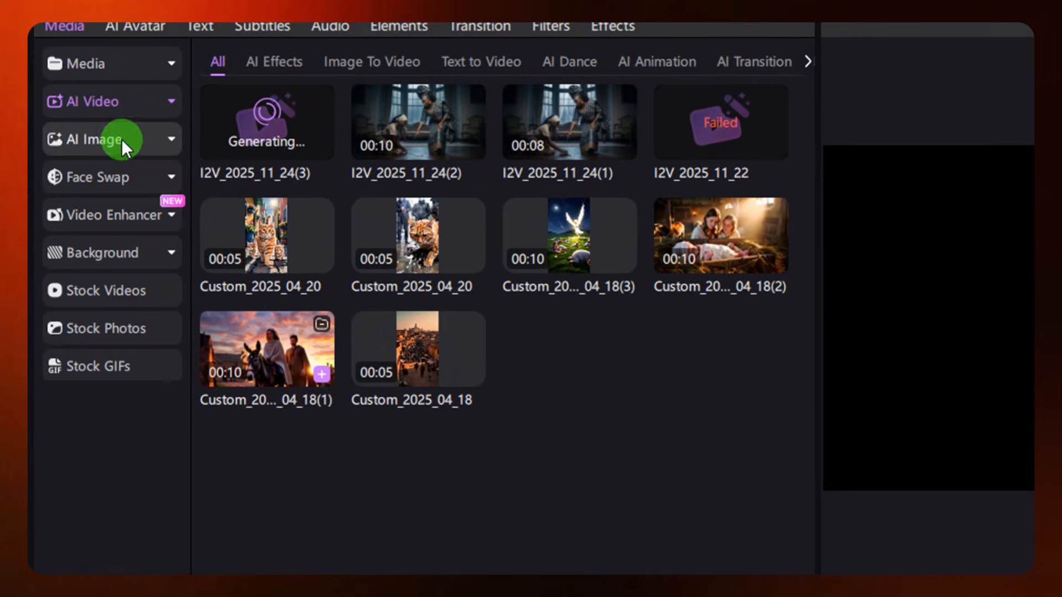
# Open a new reference-image generation and switch to the DeepSeek chat to copy the next scene's image prompt
pyautogui.click(121, 140)
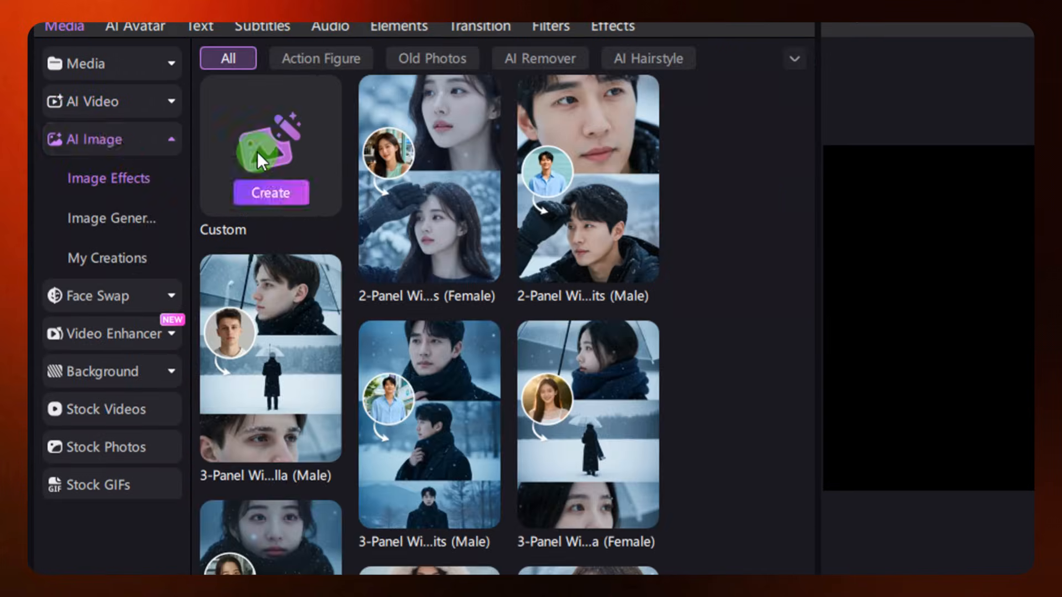
pyautogui.click(279, 191)
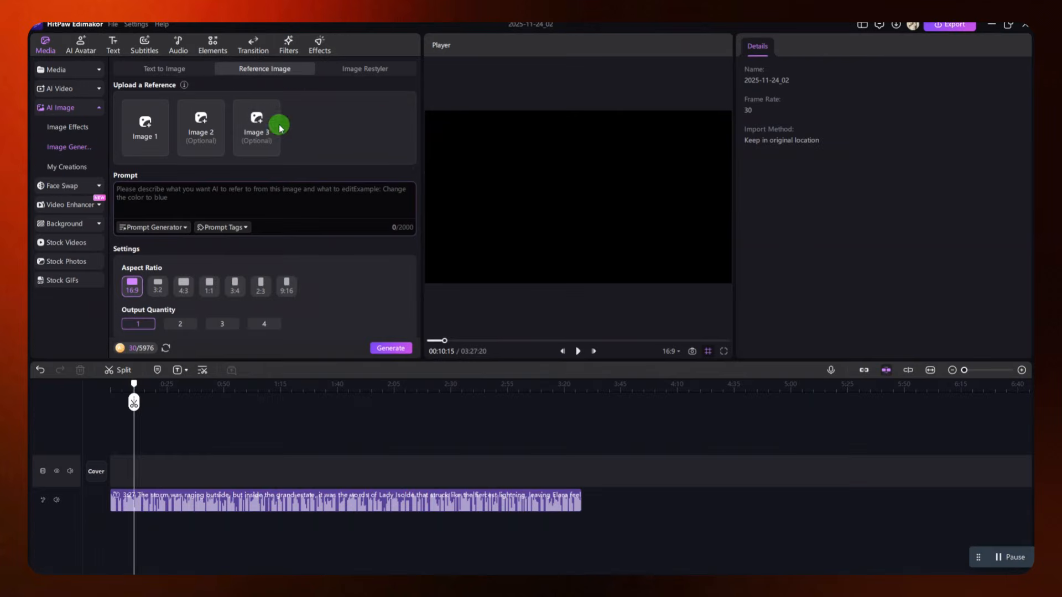
pyautogui.click(991, 26)
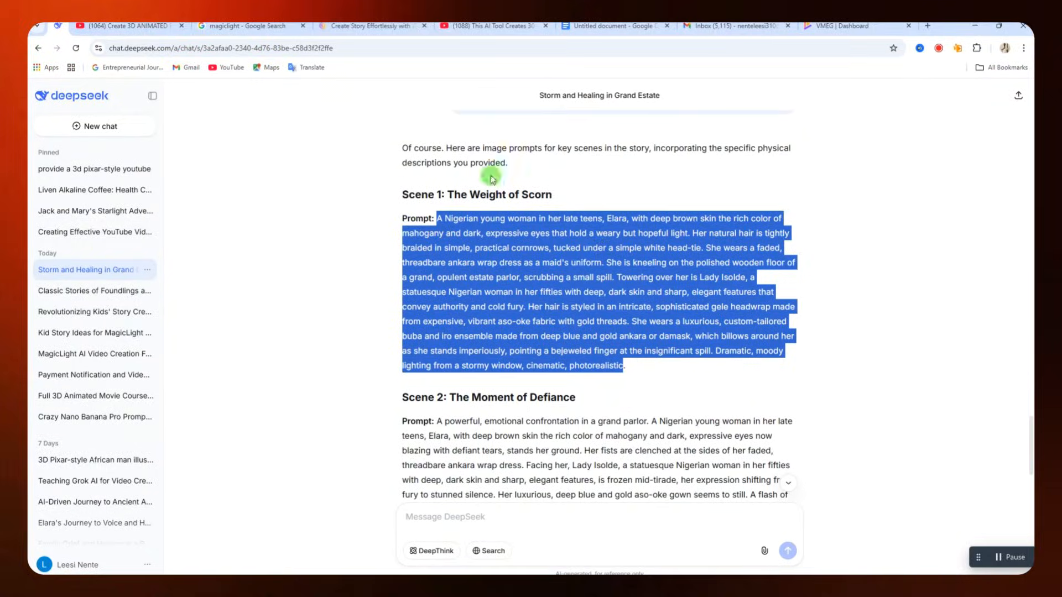
pyautogui.scroll(-3, 473, 316)
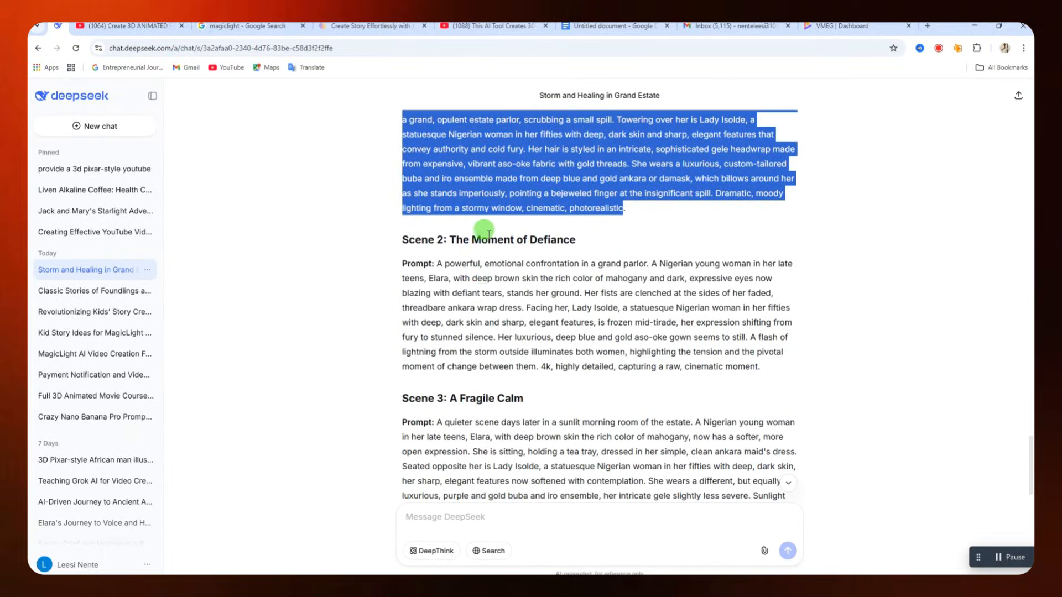
pyautogui.moveTo(436, 264); pyautogui.dragTo(630, 351)
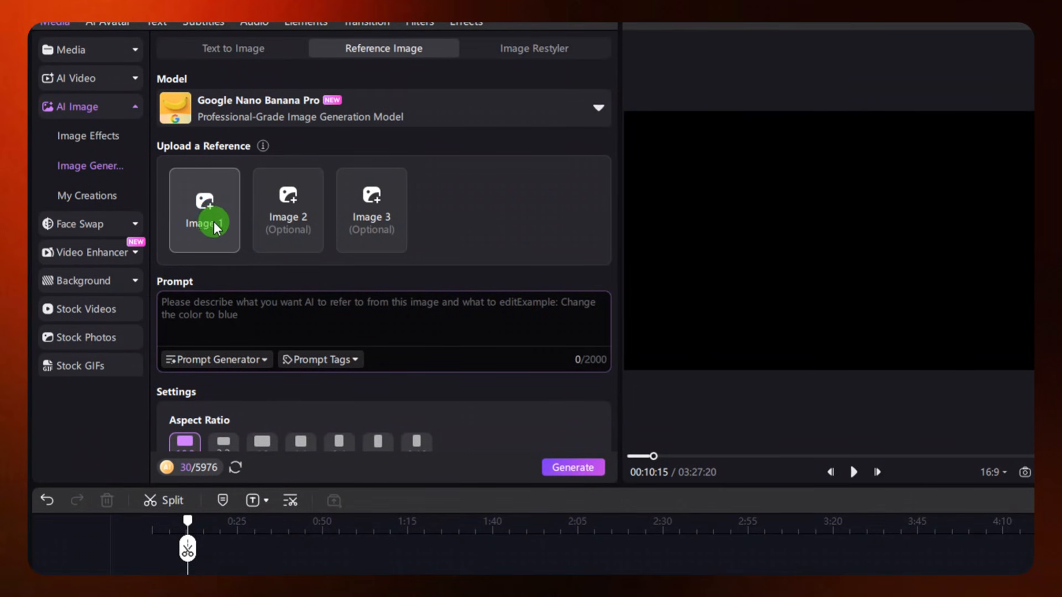
# Upload the two character images as references, paste the prompt of Elara scrubbing the estate floor, and generate one 16:9 image
pyautogui.click(226, 215)
pyautogui.click(320, 145)
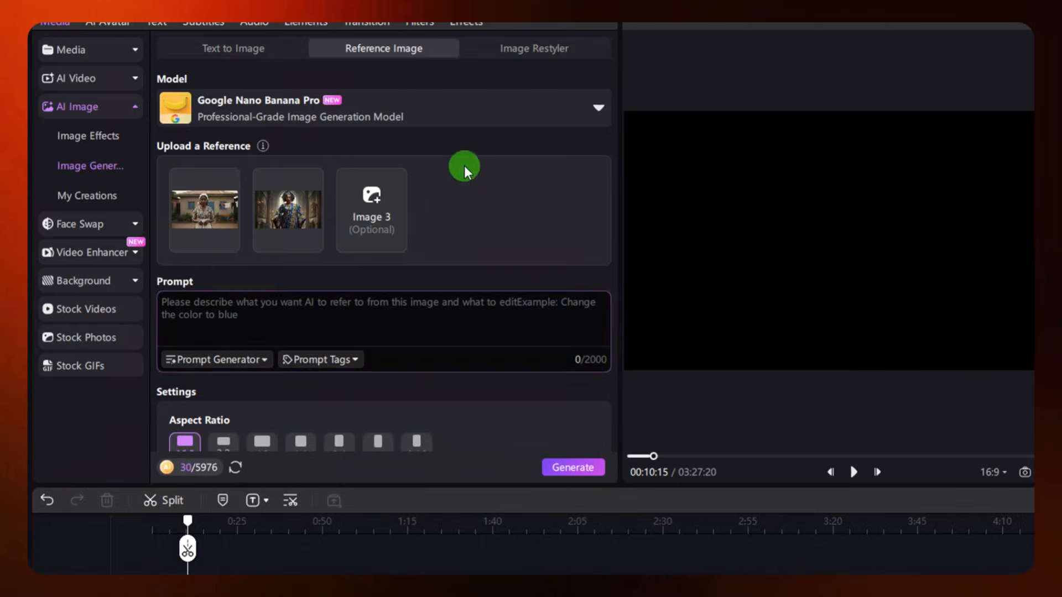
pyautogui.click(284, 313)
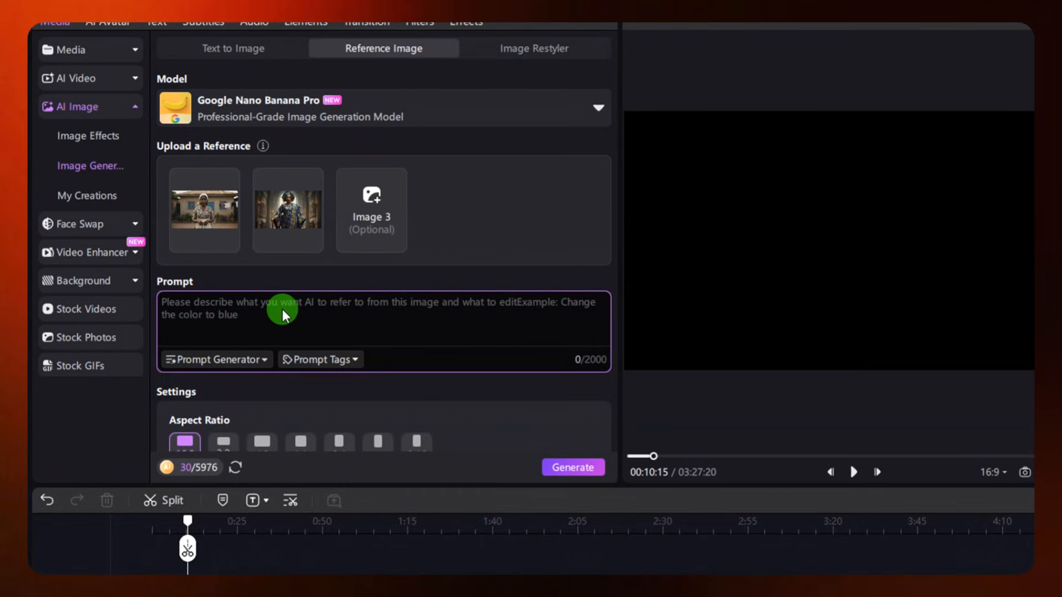
pyautogui.hotkey('ctrl', 'v')
pyautogui.scroll(-3, 309, 332)
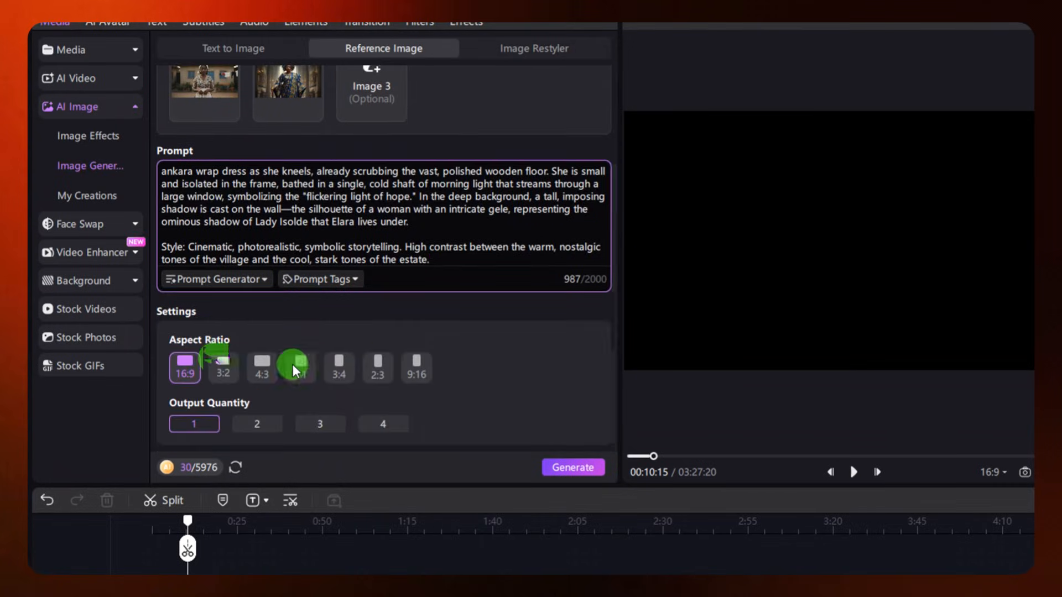
pyautogui.click(575, 467)
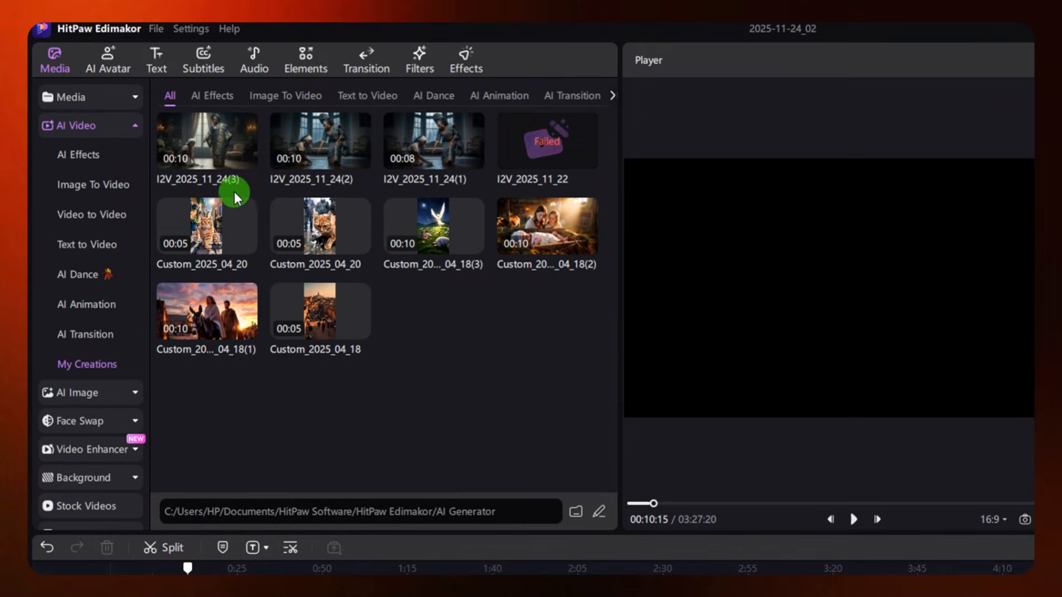
# Preview the generated Scene 1 video, place it at the start of the video track and play it with the narration
pyautogui.click(222, 140)
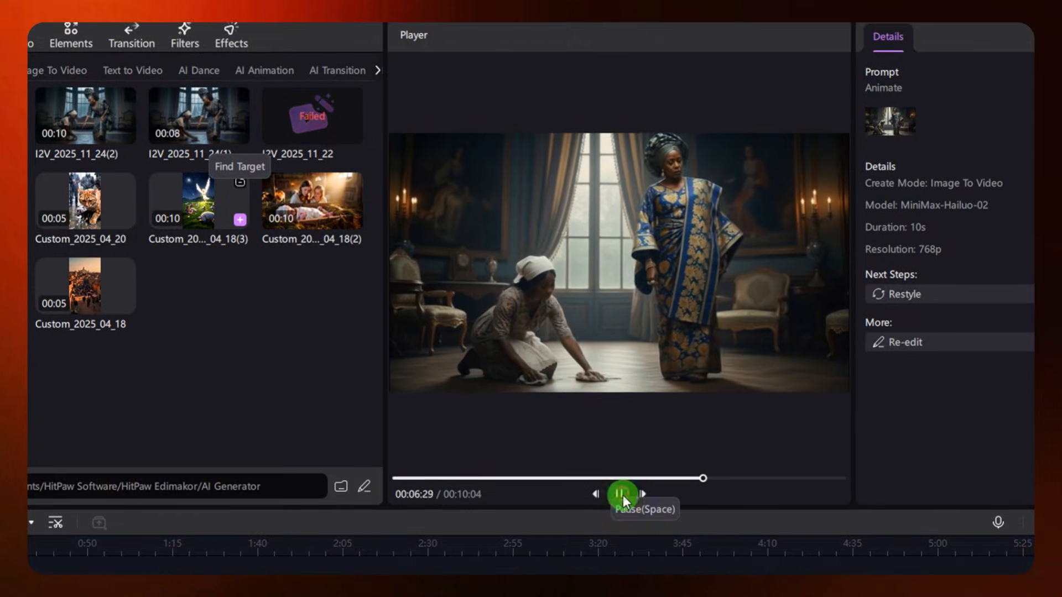
pyautogui.click(622, 495)
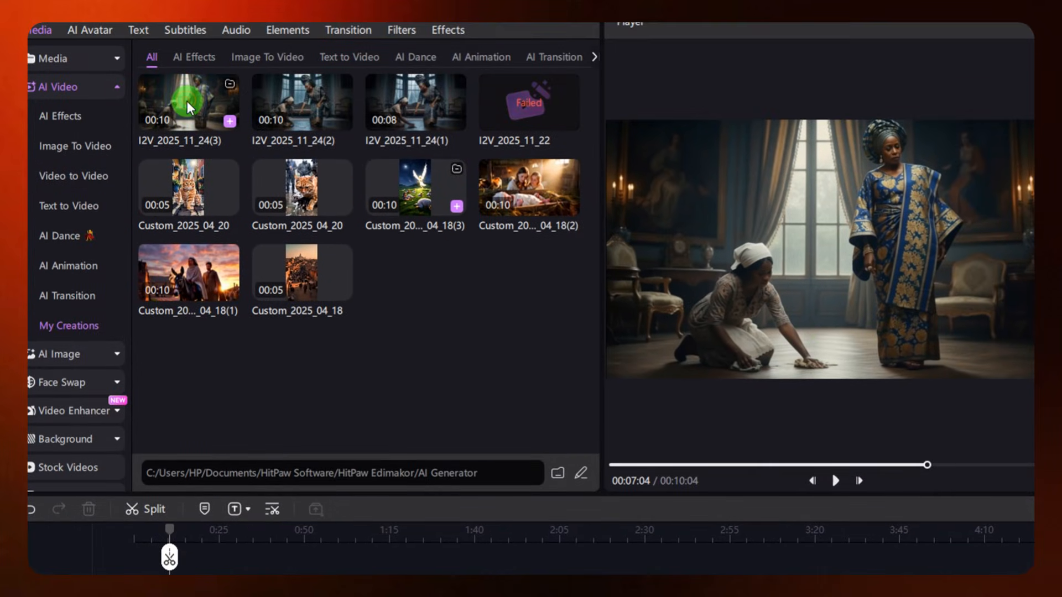
pyautogui.moveTo(187, 102); pyautogui.dragTo(166, 485)
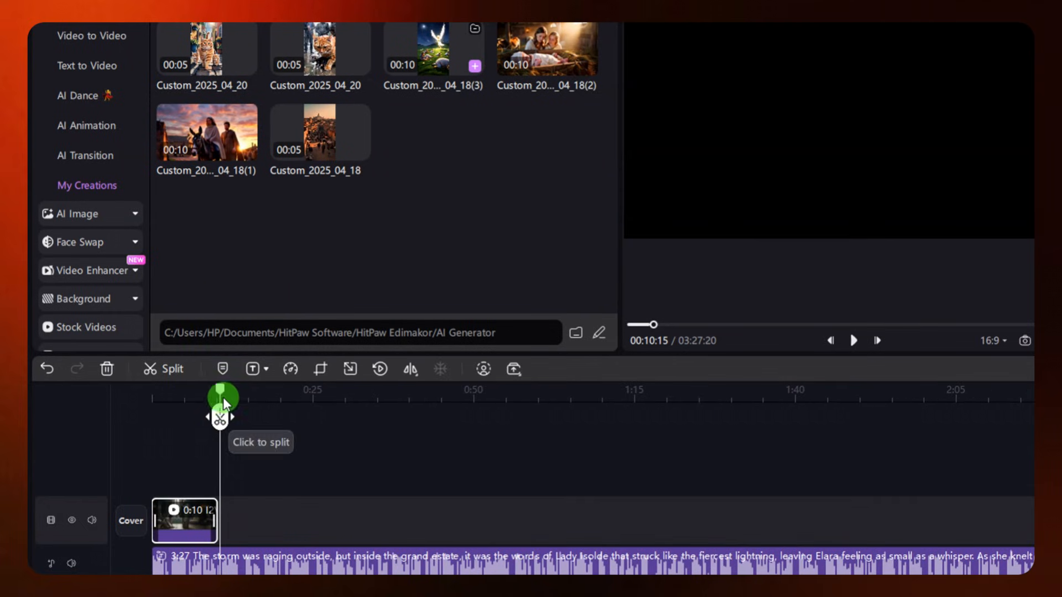
pyautogui.moveTo(220, 403); pyautogui.dragTo(131, 398)
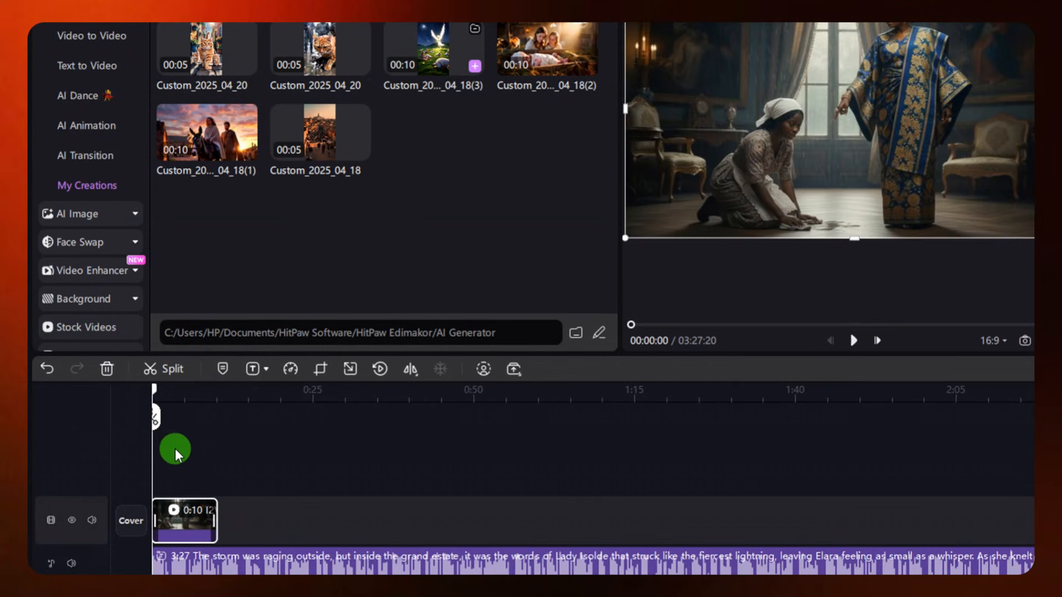
pyautogui.press('space')
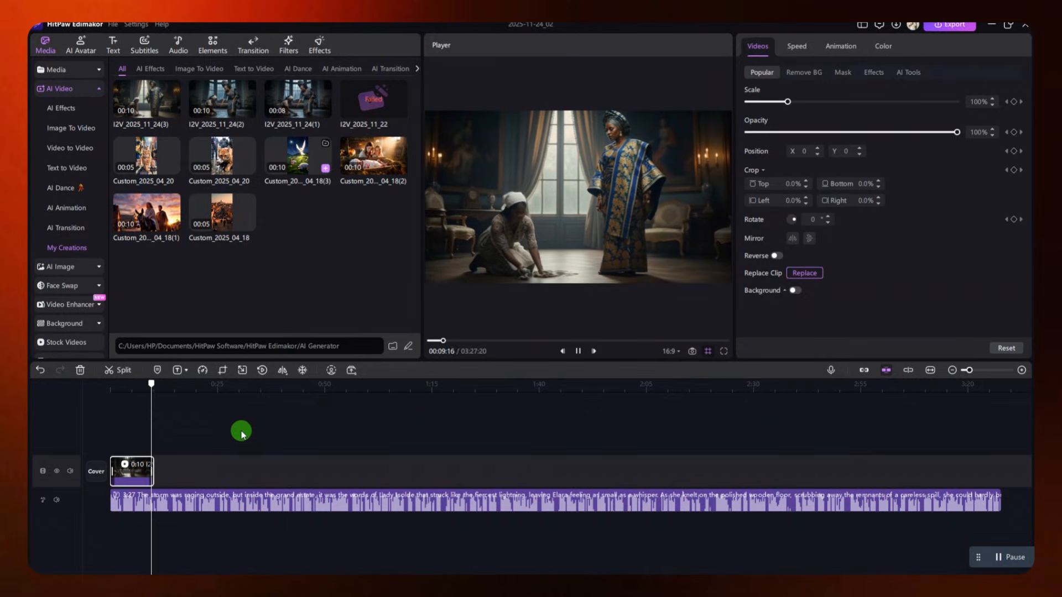
# Open the Scene 1 clip's speed settings and add another 10-second animated clip directly after it on the video track
pyautogui.click(145, 471)
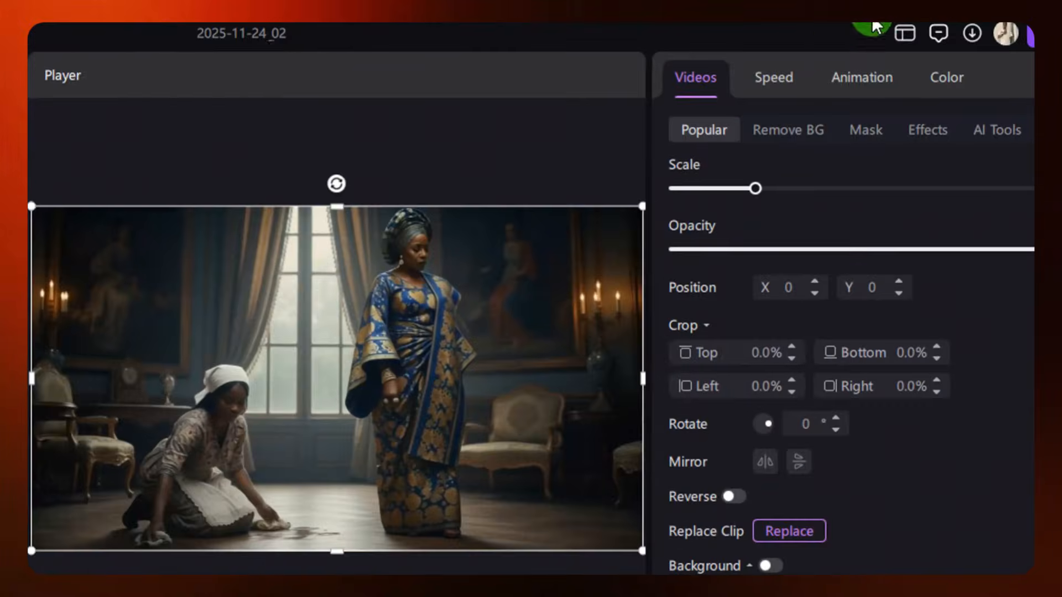
pyautogui.click(775, 78)
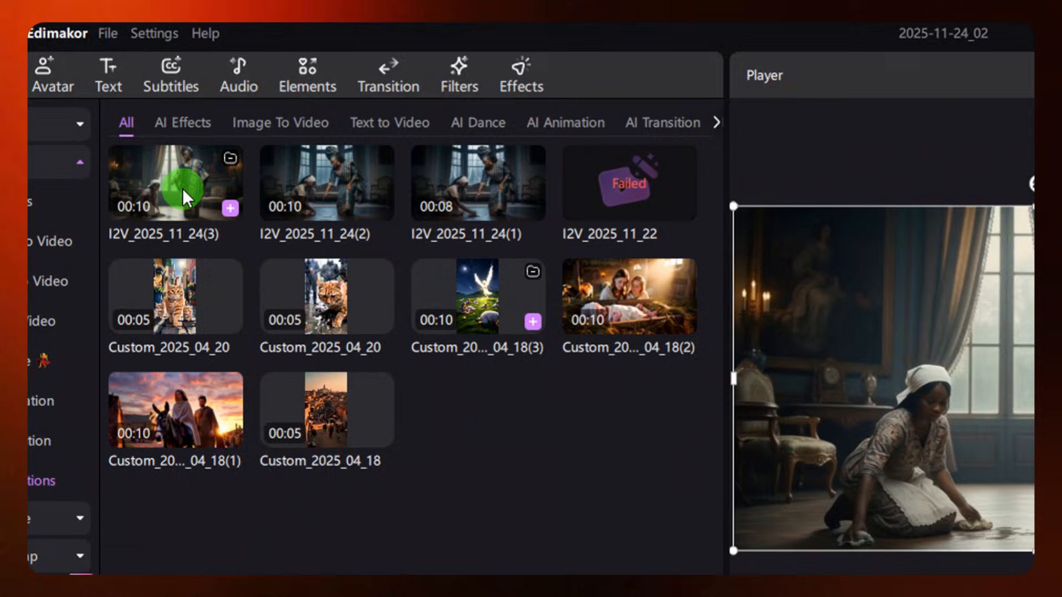
pyautogui.moveTo(134, 189); pyautogui.dragTo(195, 421)
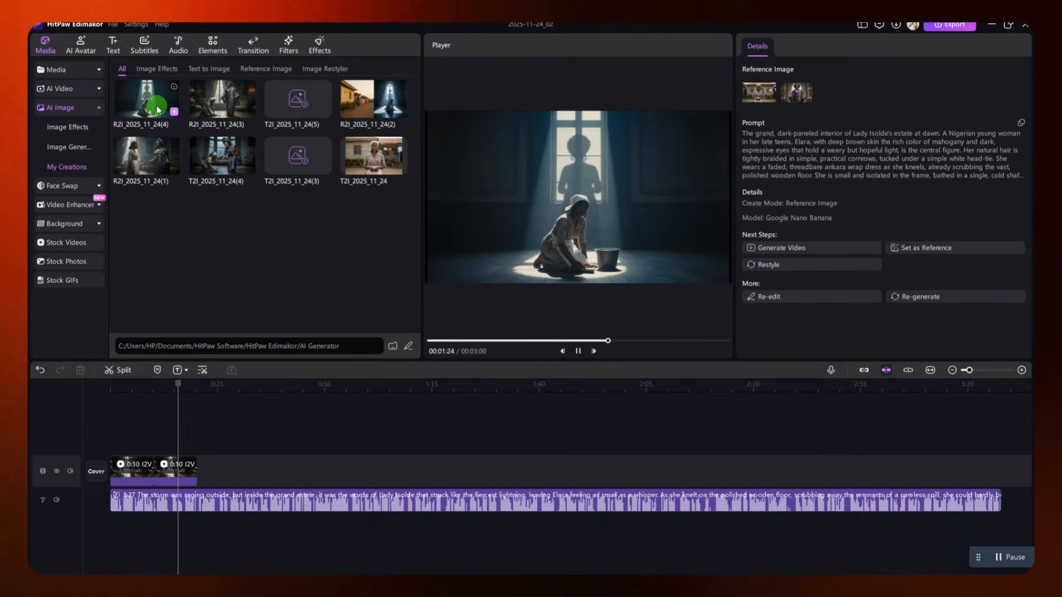
# Send the image of the maid kneeling beside the bucket to image-to-video at 16:9 and enter the prompt "animate"
pyautogui.moveTo(156, 99); pyautogui.dragTo(166, 155)
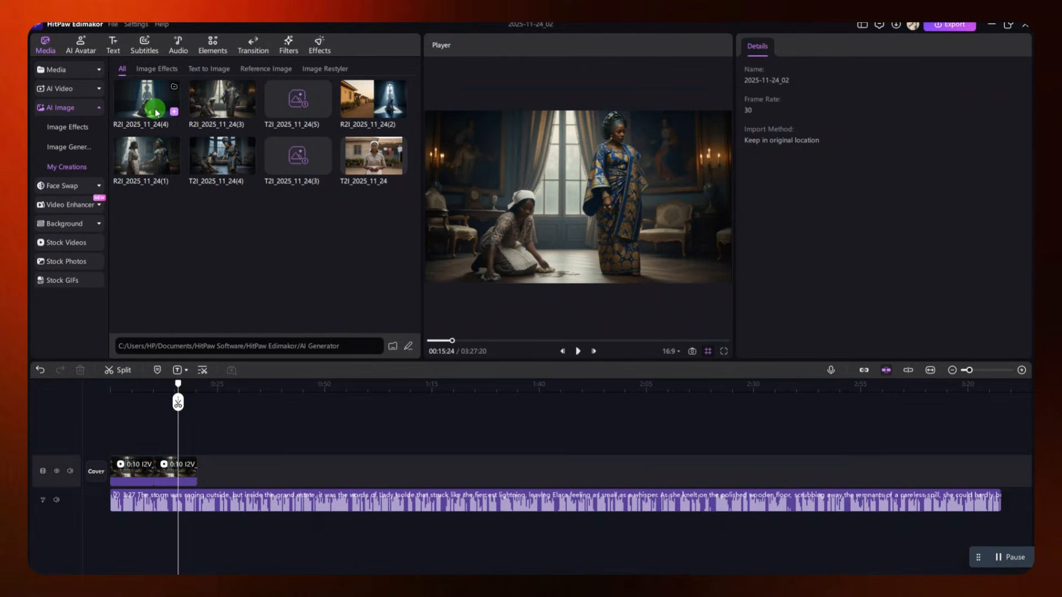
pyautogui.click(151, 105)
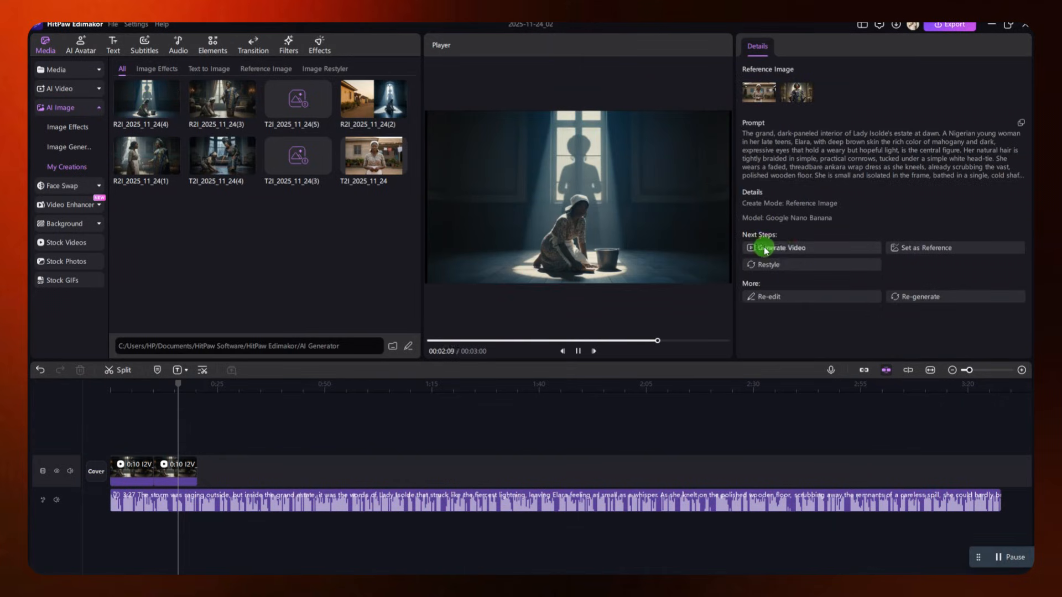
pyautogui.click(782, 251)
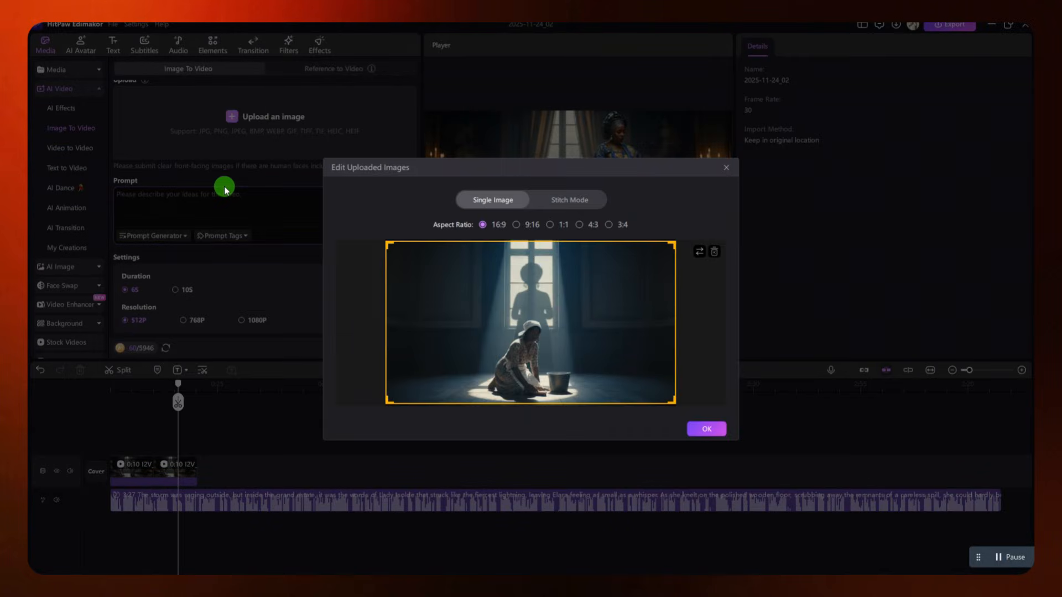
pyautogui.click(704, 430)
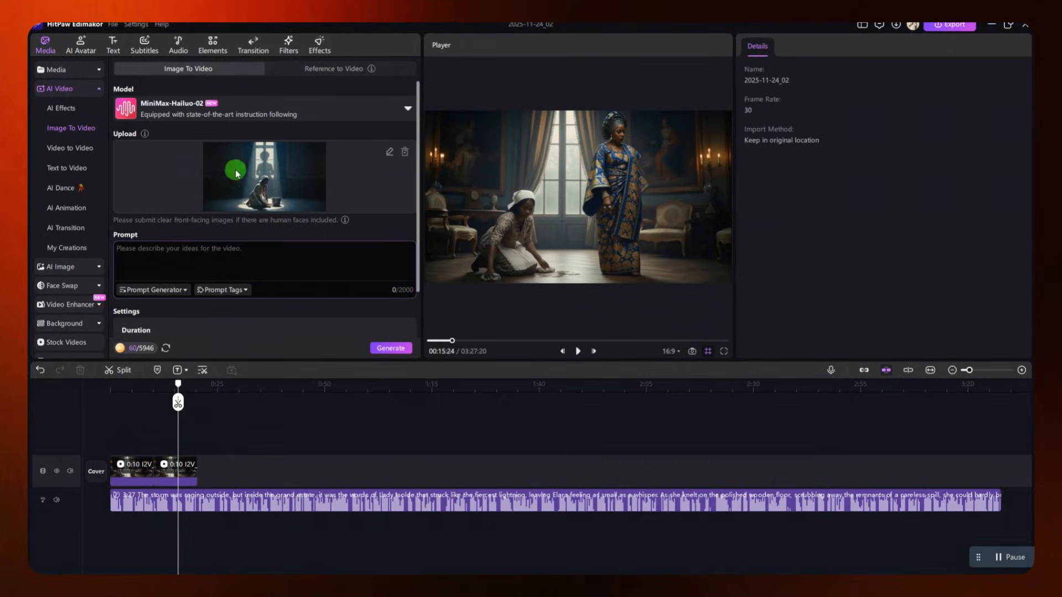
pyautogui.click(167, 255)
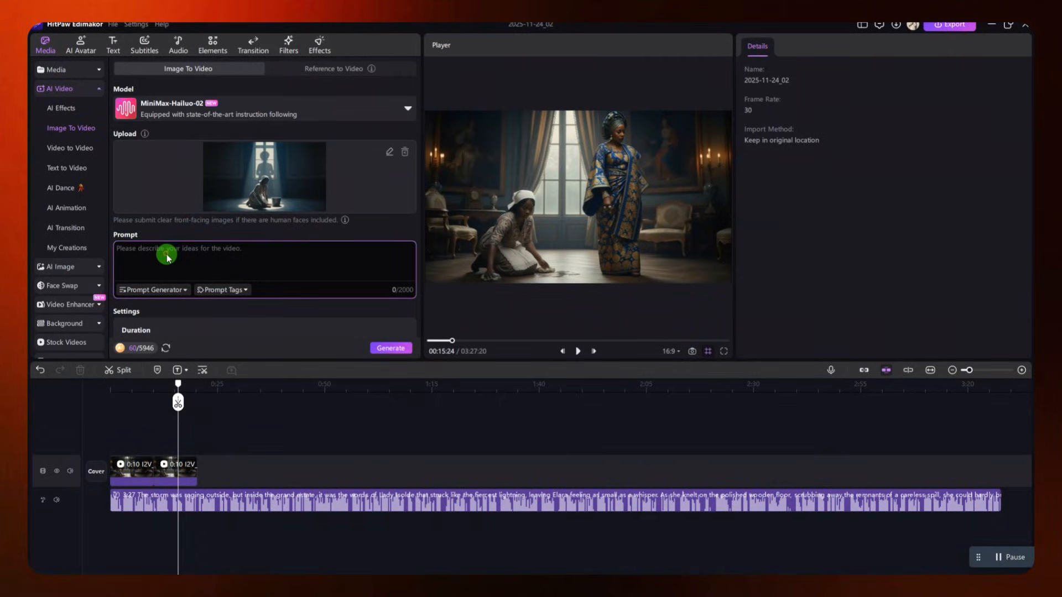
pyautogui.write('animate')
# Generate the clip with the Google Veo 3 Fast model, 8-second duration, 720P resolution and 16:9 aspect ratio
pyautogui.click(318, 113)
pyautogui.scroll(-5, 266, 221)
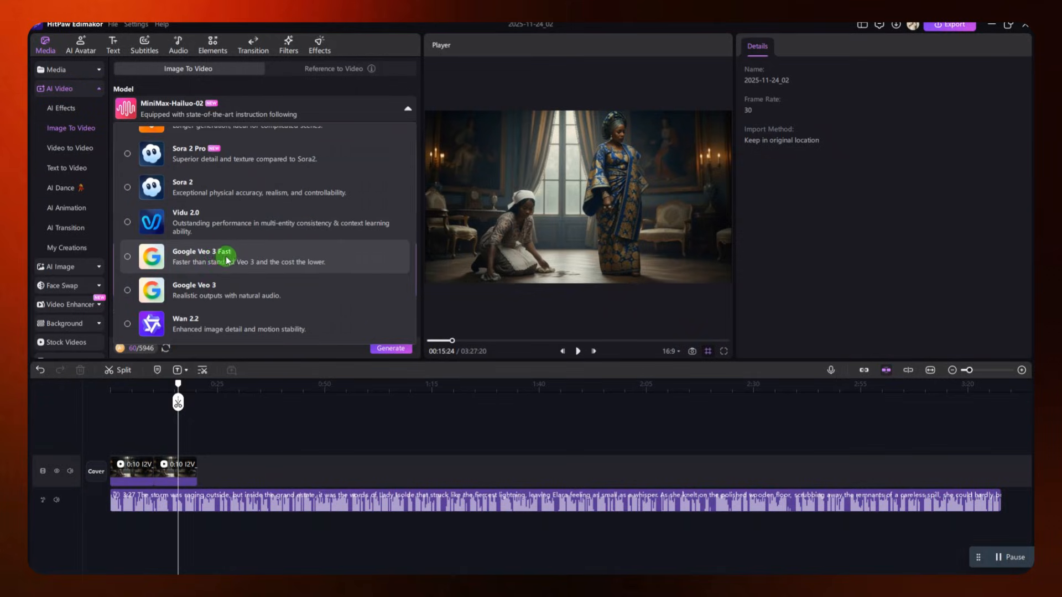
pyautogui.click(225, 258)
pyautogui.scroll(-5, 277, 293)
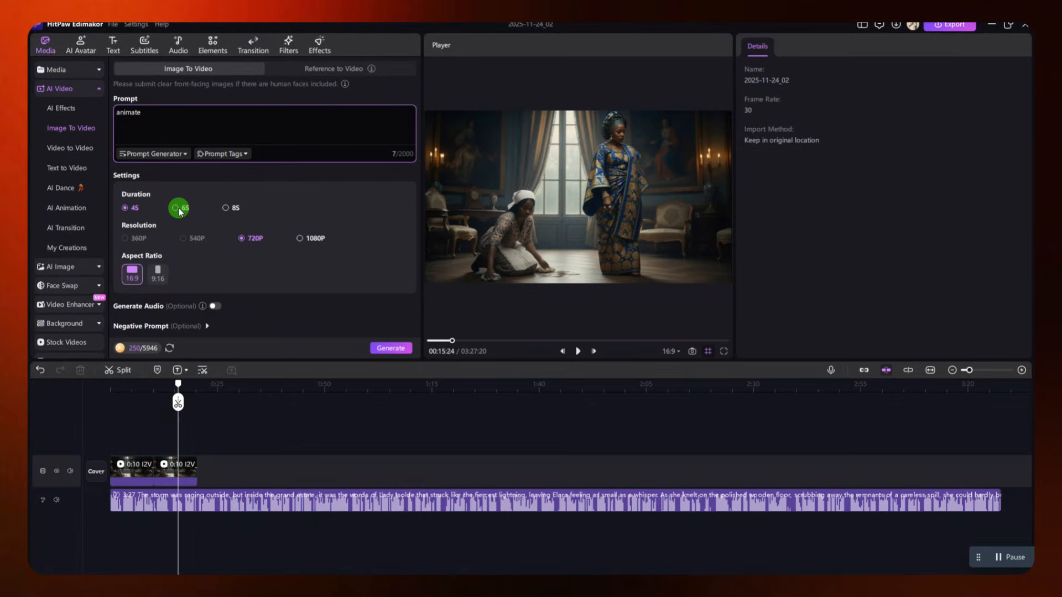
pyautogui.click(177, 209)
pyautogui.click(226, 208)
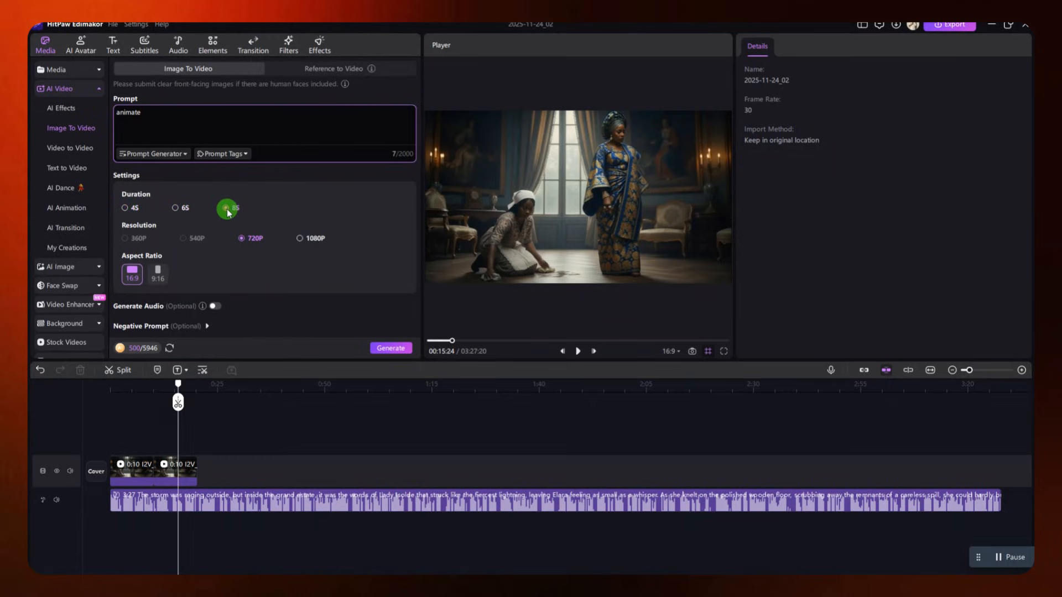
pyautogui.click(169, 281)
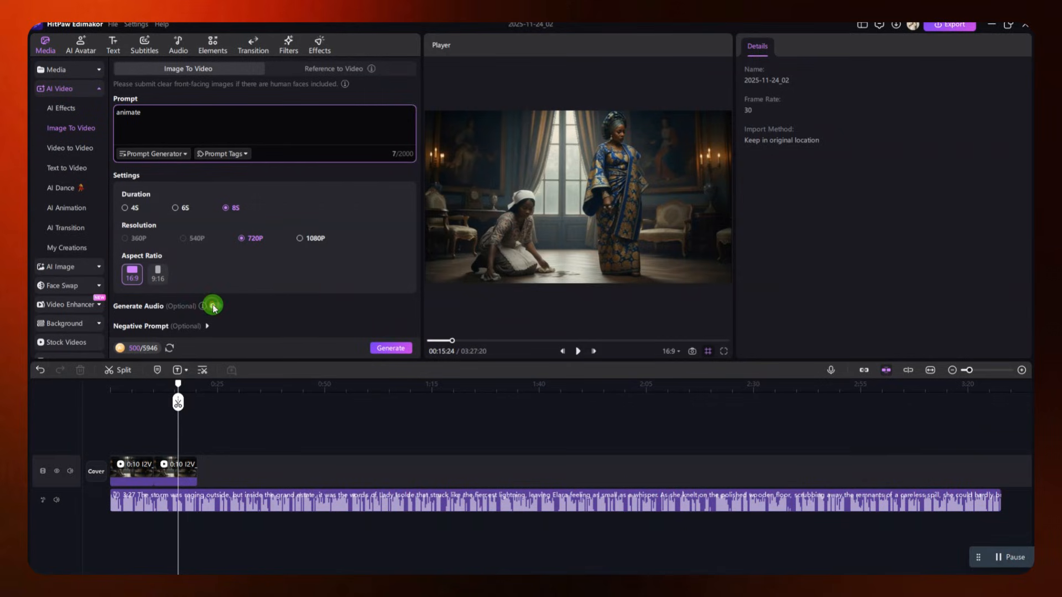
pyautogui.click(392, 348)
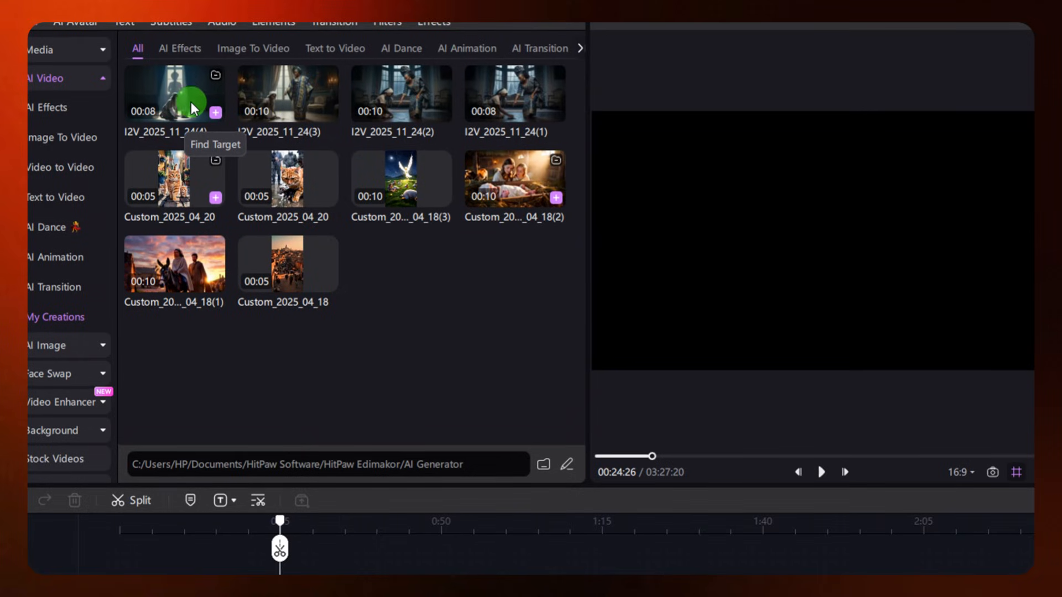
# Preview the newly generated 8-second clip of the kneeling maid and place it after the second clip on the video track
pyautogui.click(190, 101)
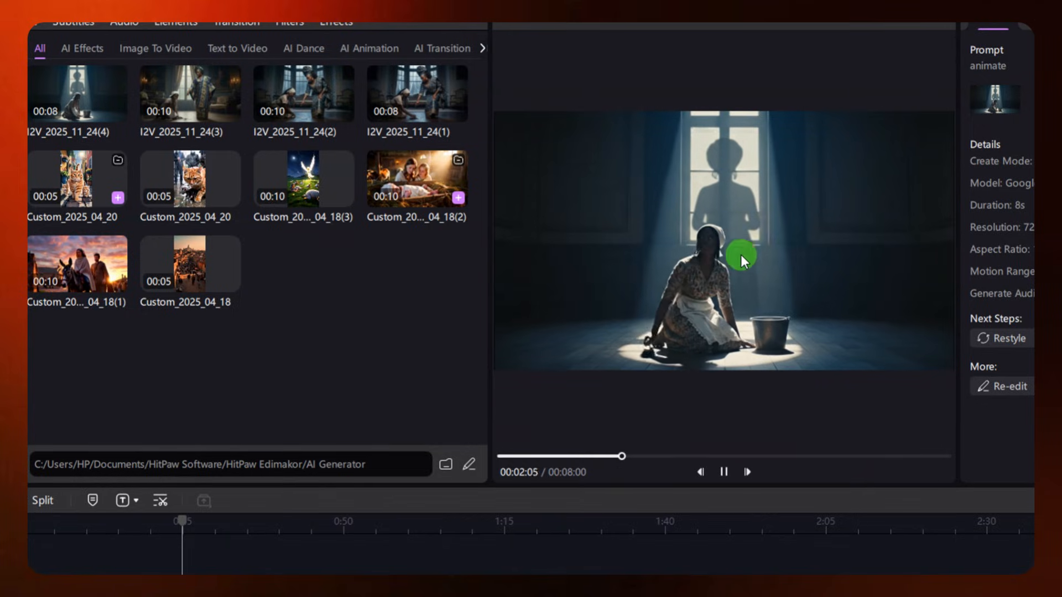
pyautogui.click(723, 471)
pyautogui.moveTo(191, 108); pyautogui.dragTo(283, 497)
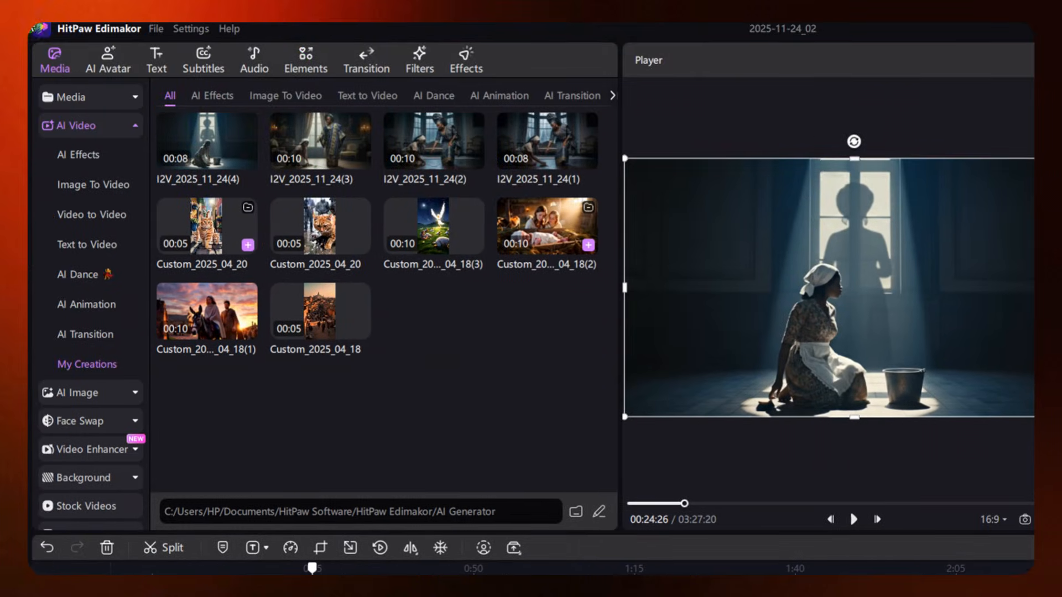
# Start a Talking Photo avatar with the text-to-speech line "You must obey me because you serving me."
pyautogui.click(112, 71)
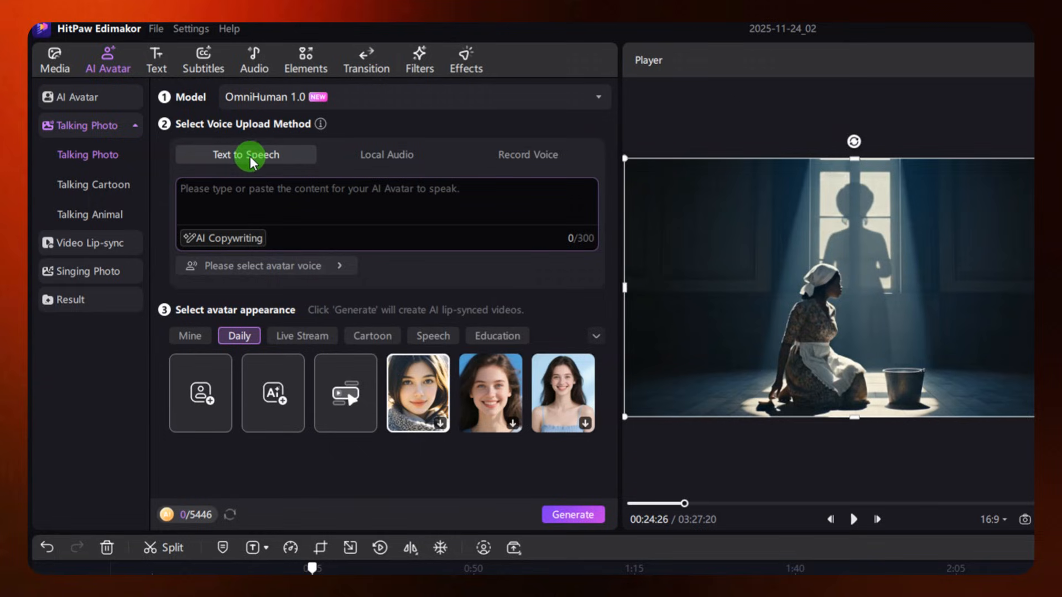
pyautogui.click(271, 187)
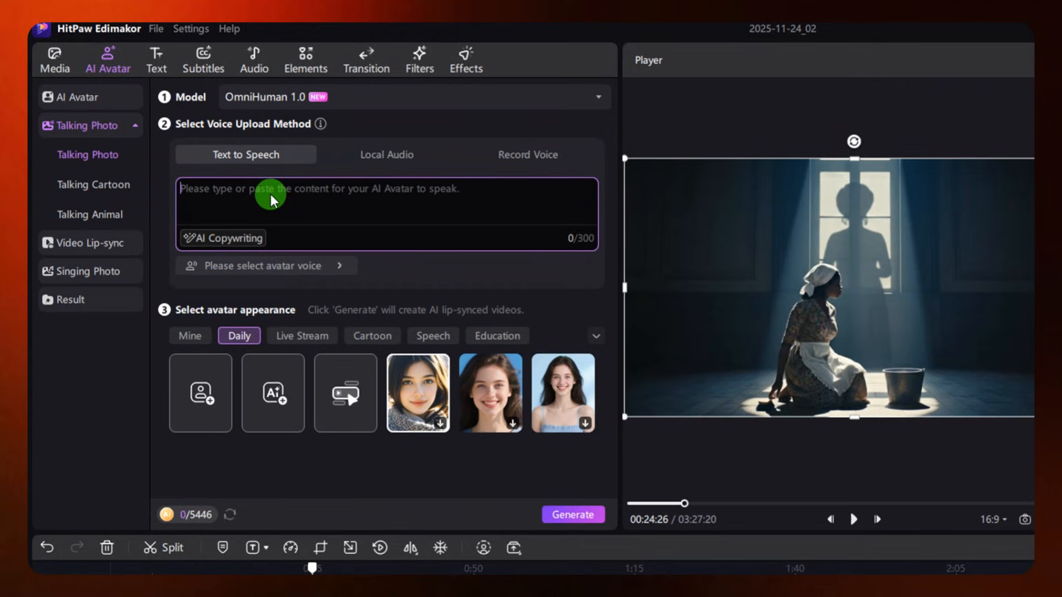
pyautogui.write('You must obey me because you serving me.')
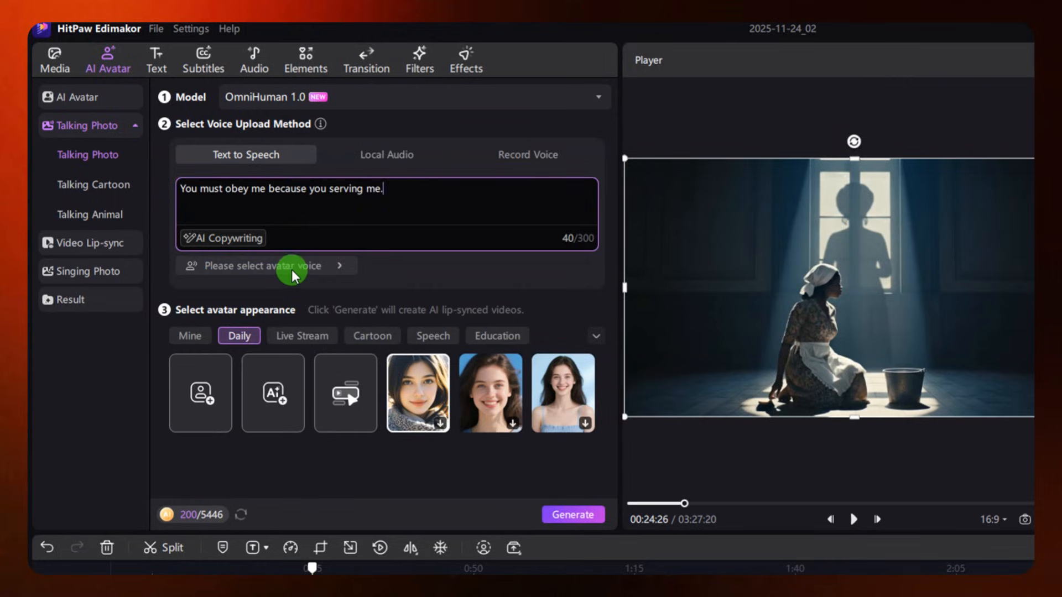
# Audition the Emily, Jennifer and Chicadi voices in the English library and assign Chicadi as the avatar voice
pyautogui.click(327, 267)
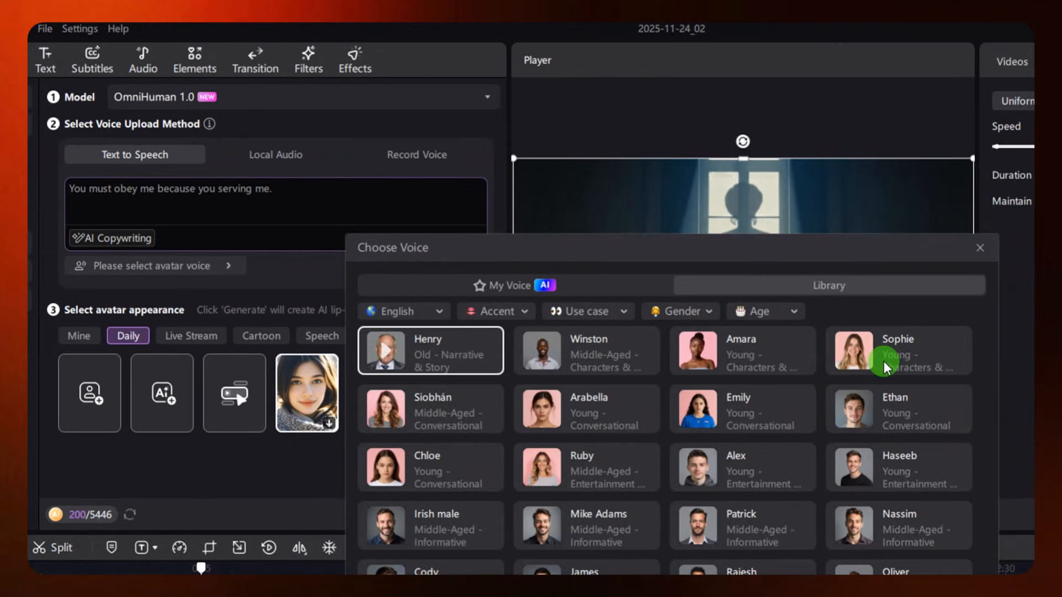
pyautogui.click(699, 410)
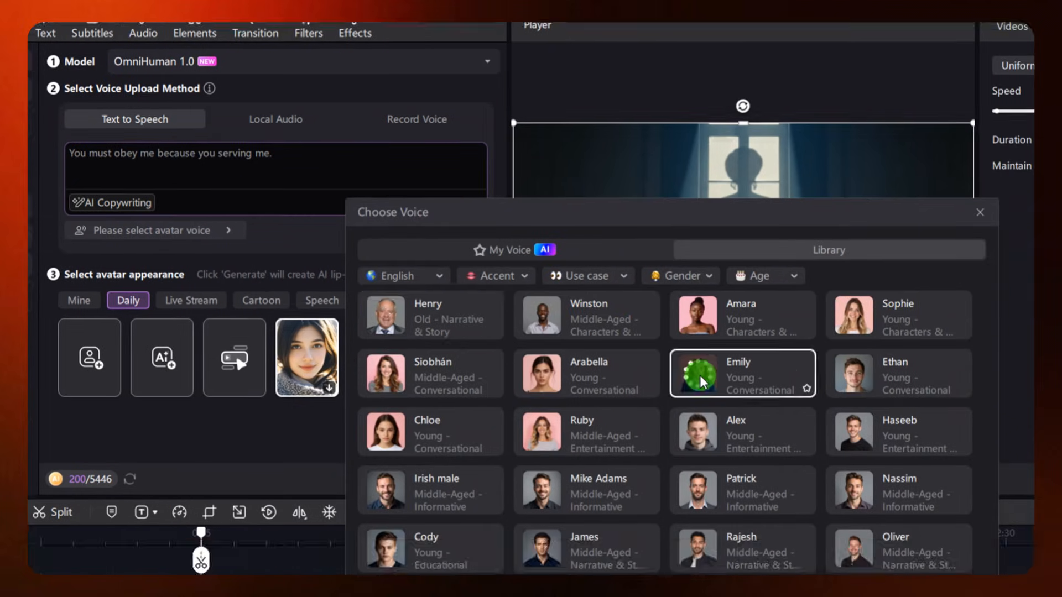
pyautogui.scroll(-2, 699, 410)
pyautogui.scroll(-7, 699, 375)
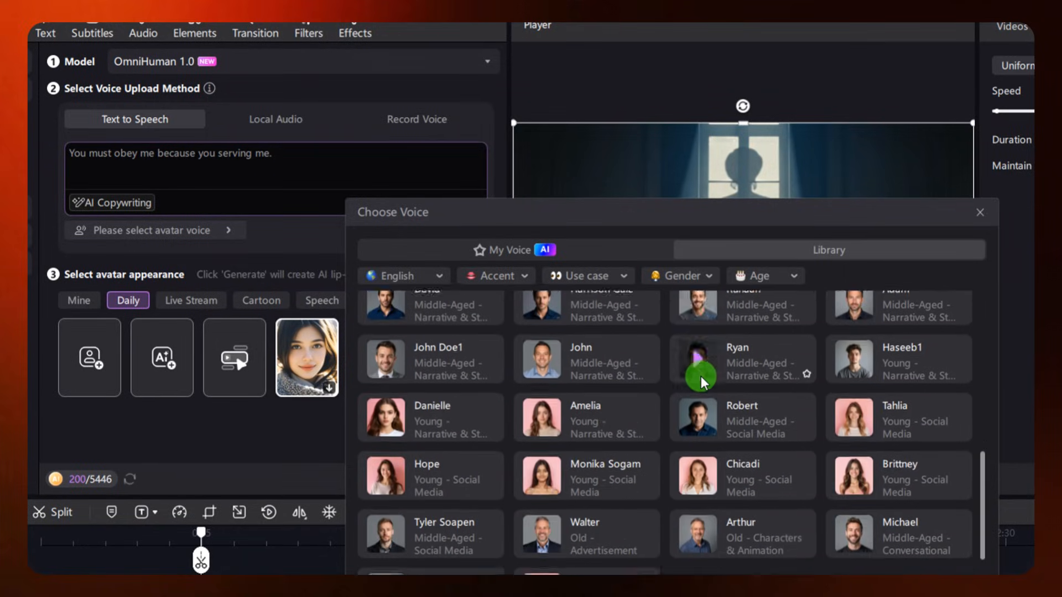
pyautogui.click(543, 544)
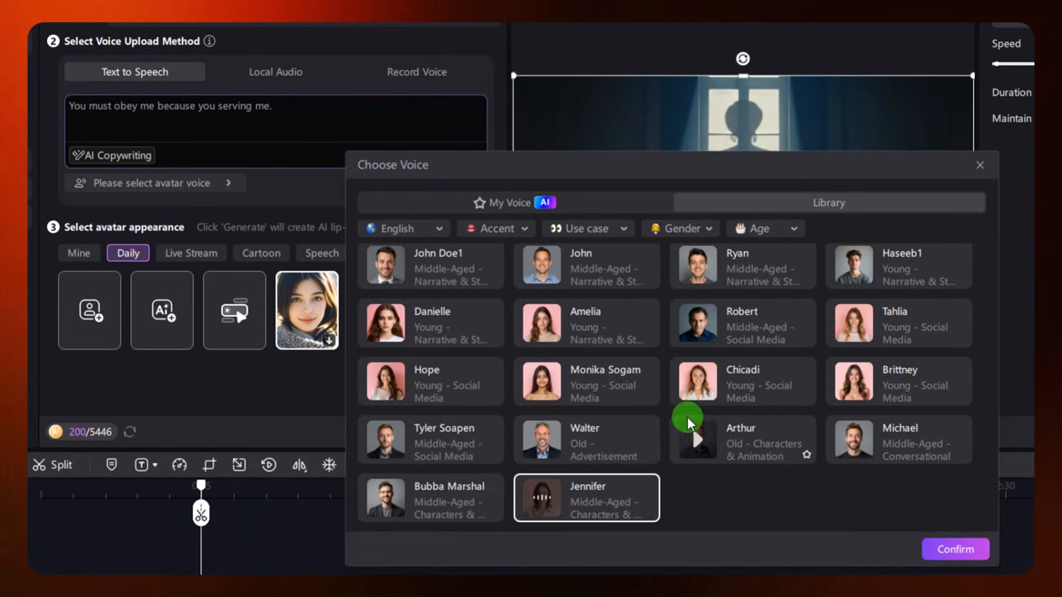
pyautogui.click(704, 386)
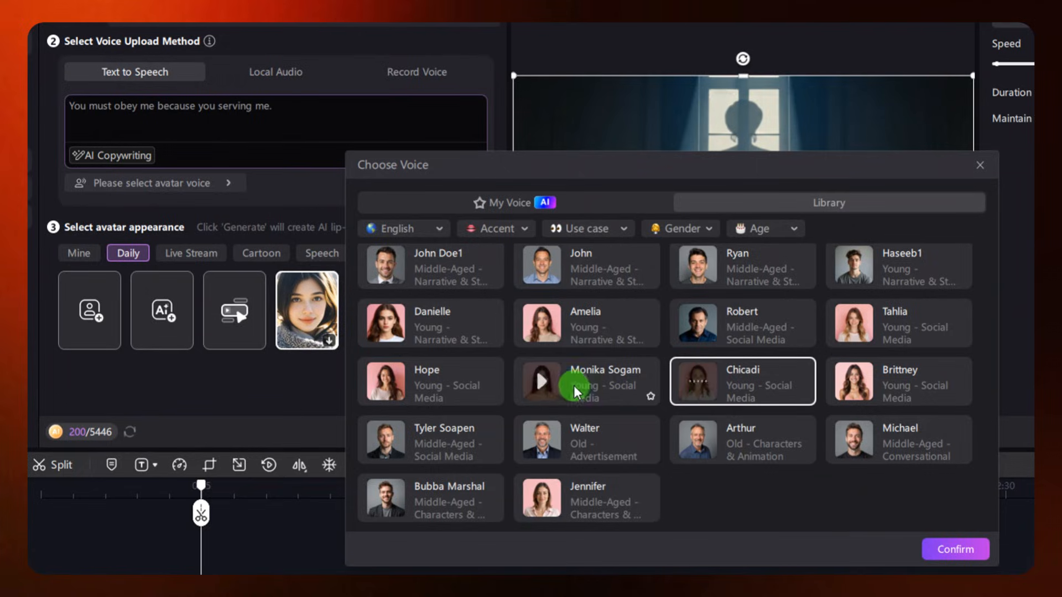
pyautogui.click(688, 385)
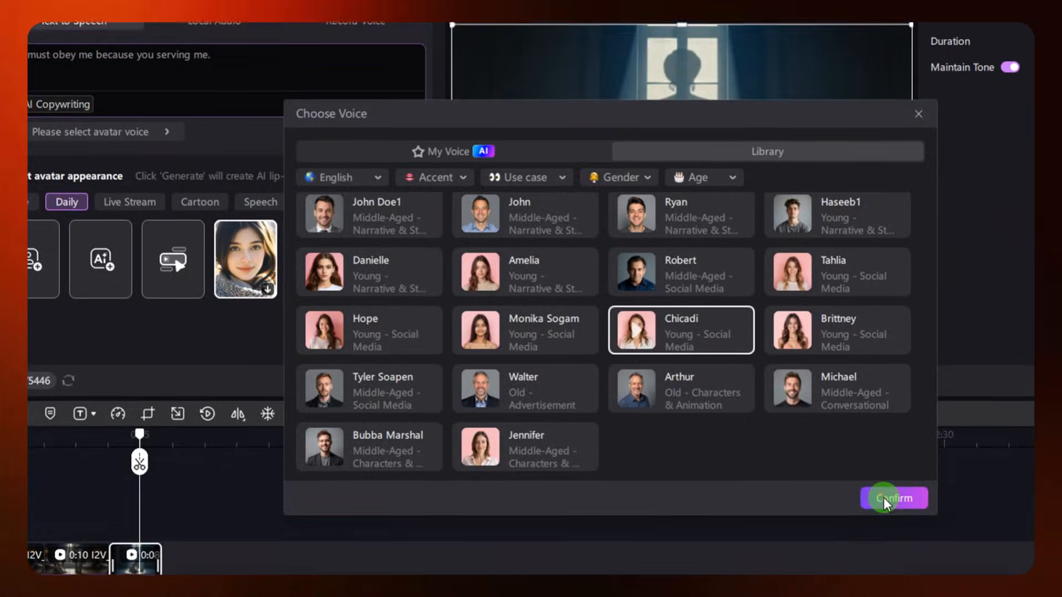
pyautogui.click(928, 548)
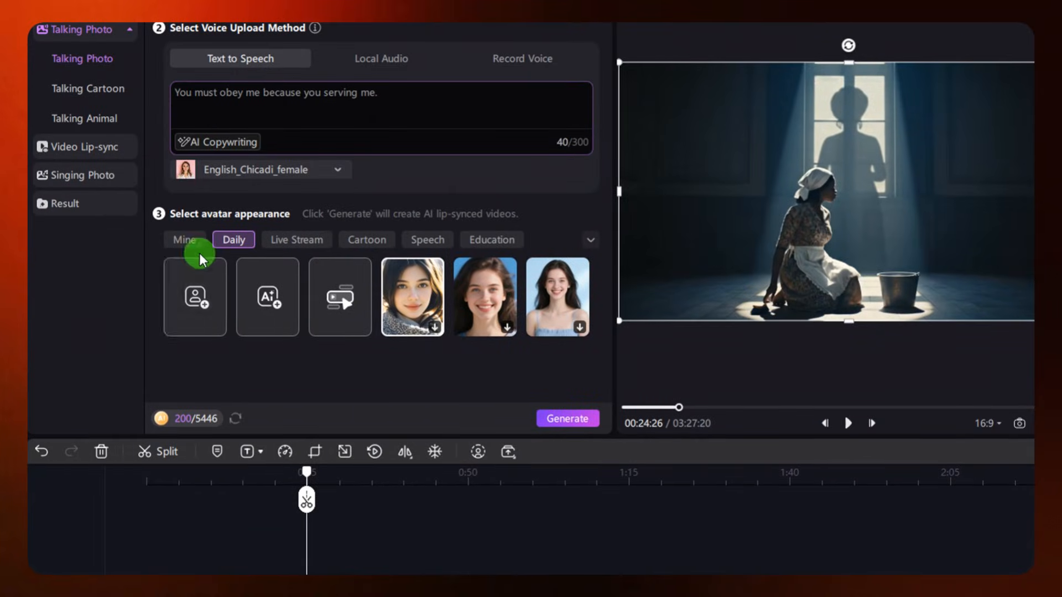
# Import the portrait of the lady in the blue and gold dress from Downloads as custom avatar and generate the lip-synced video
pyautogui.click(202, 295)
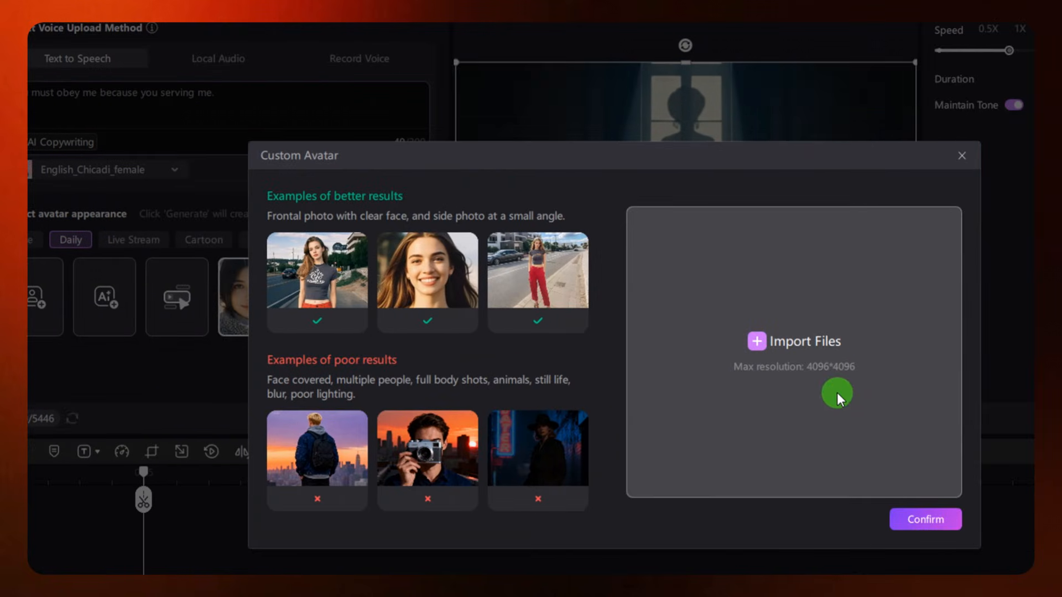
pyautogui.click(990, 373)
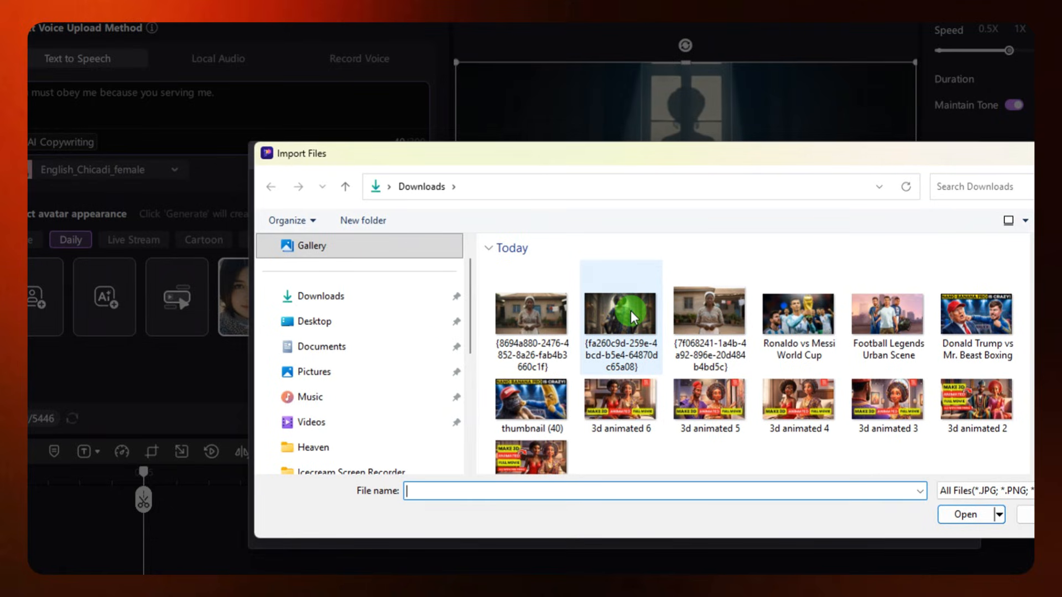
pyautogui.click(630, 313)
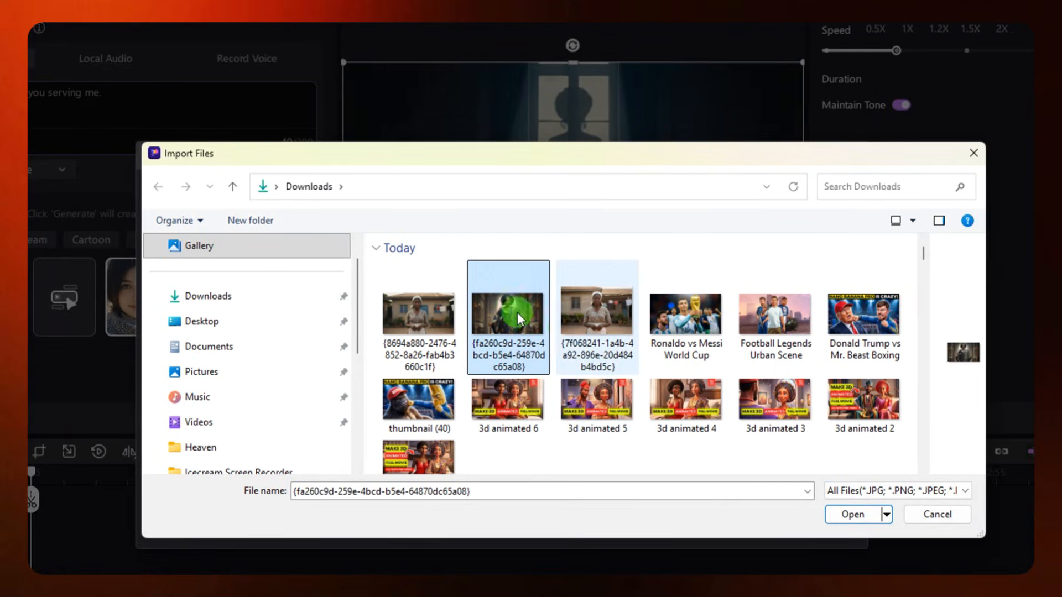
pyautogui.click(965, 514)
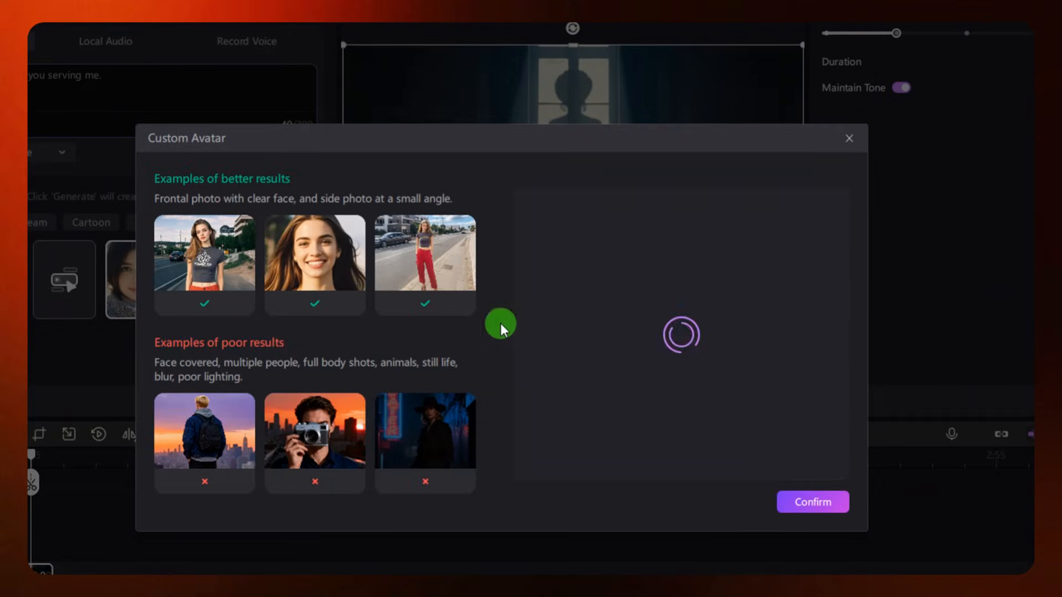
pyautogui.click(812, 497)
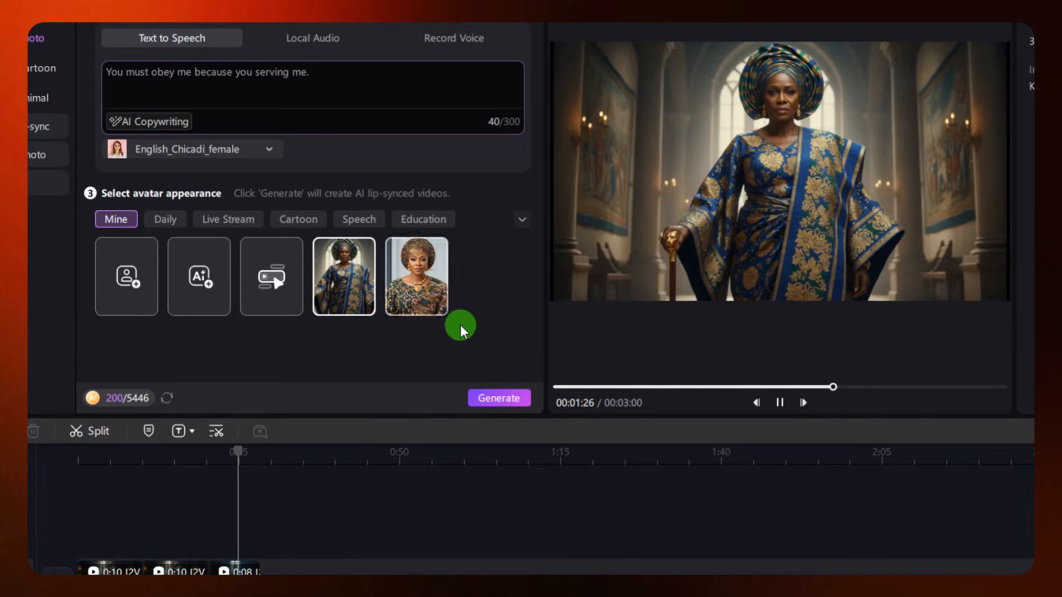
pyautogui.click(507, 399)
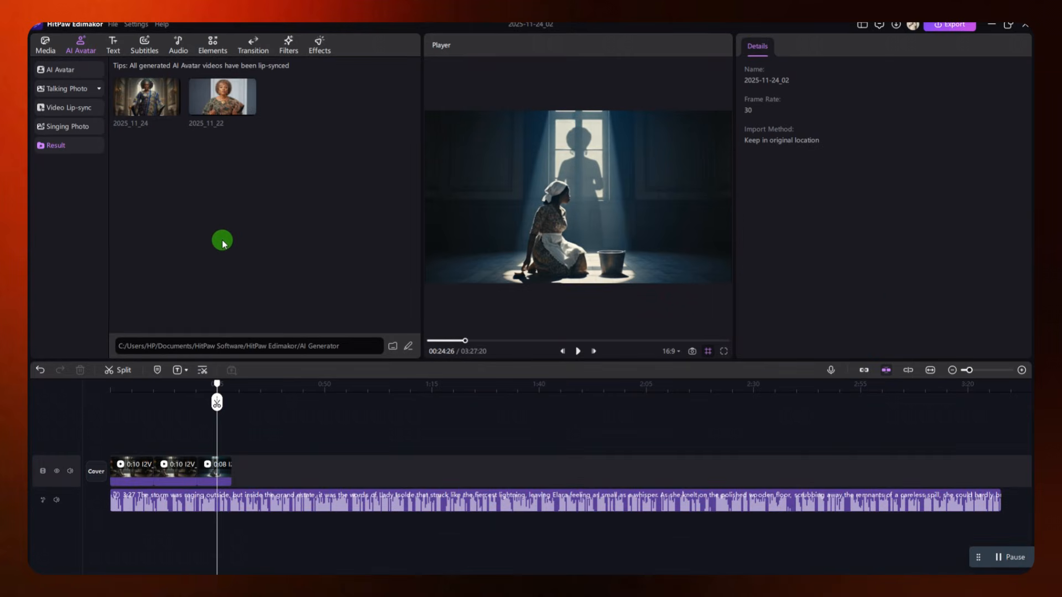
# Preview the generated talking-lady video, then play the third timeline clip with the narration to find where her line fits
pyautogui.click(145, 106)
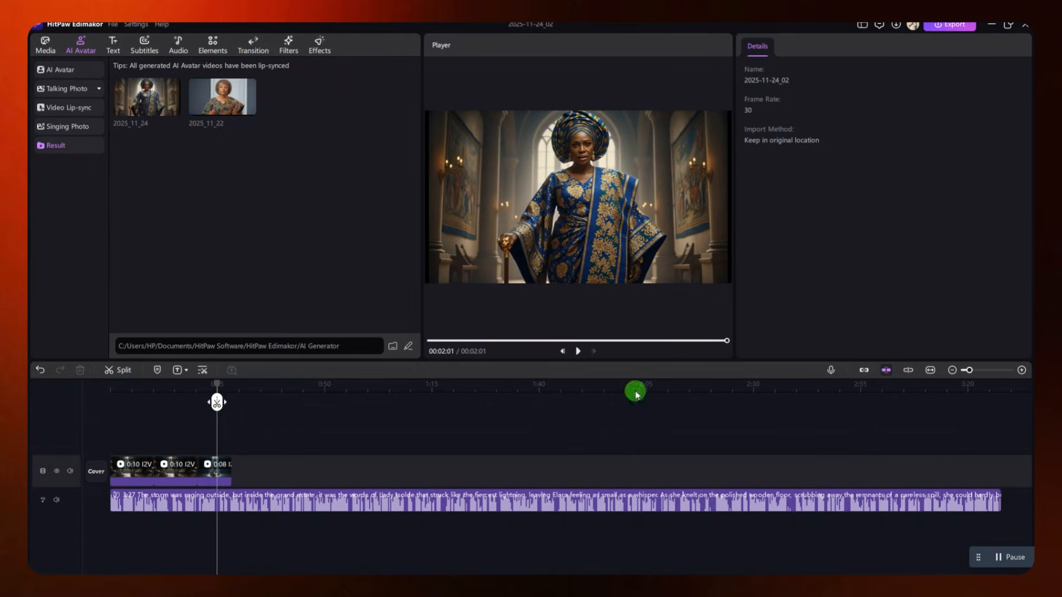
pyautogui.click(1021, 370)
pyautogui.click(1021, 370)
pyautogui.click(217, 474)
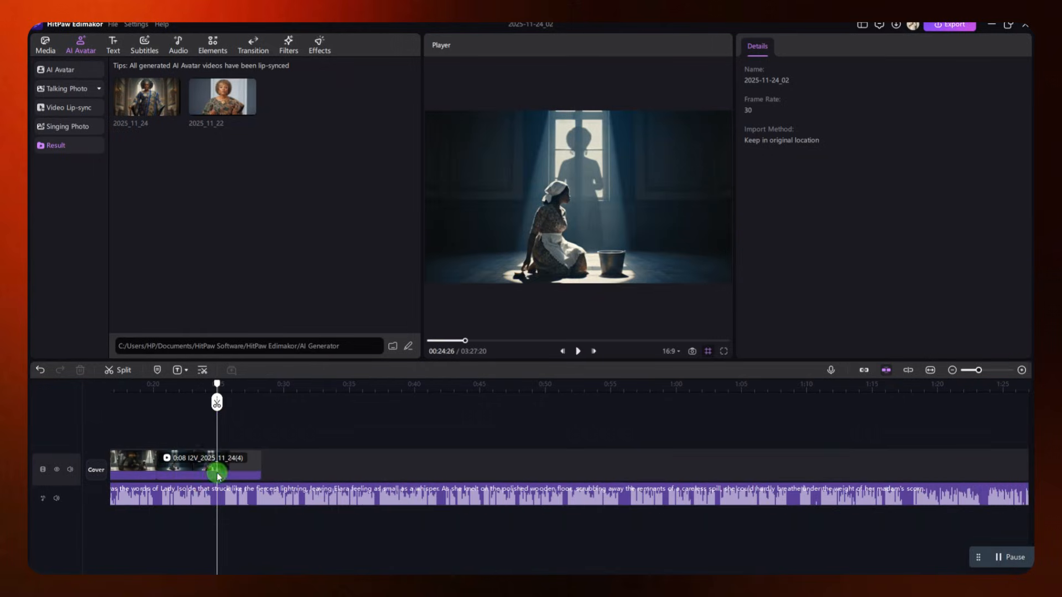
pyautogui.click(175, 392)
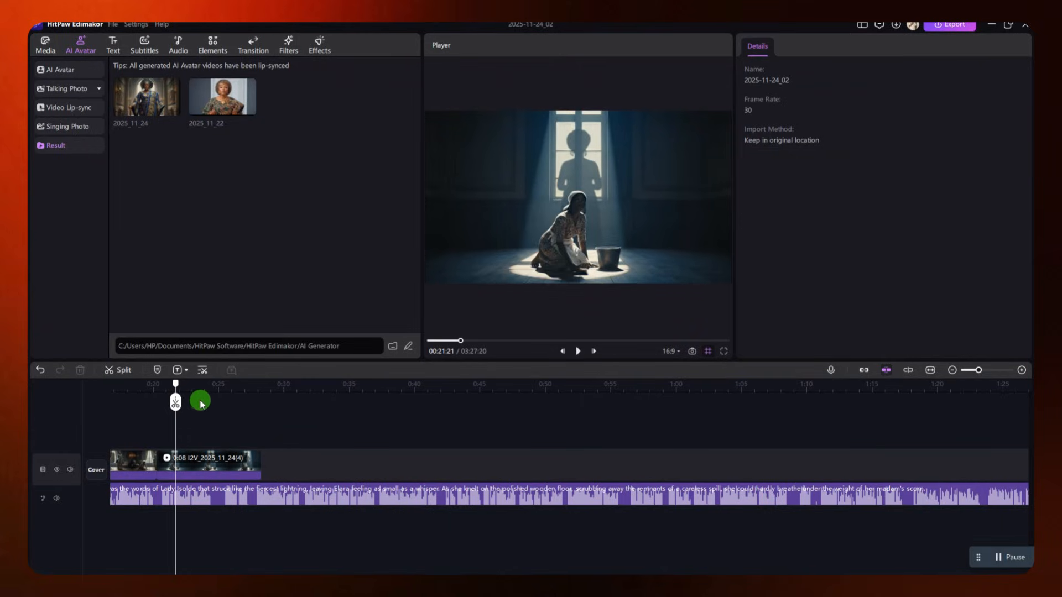
pyautogui.press('space')
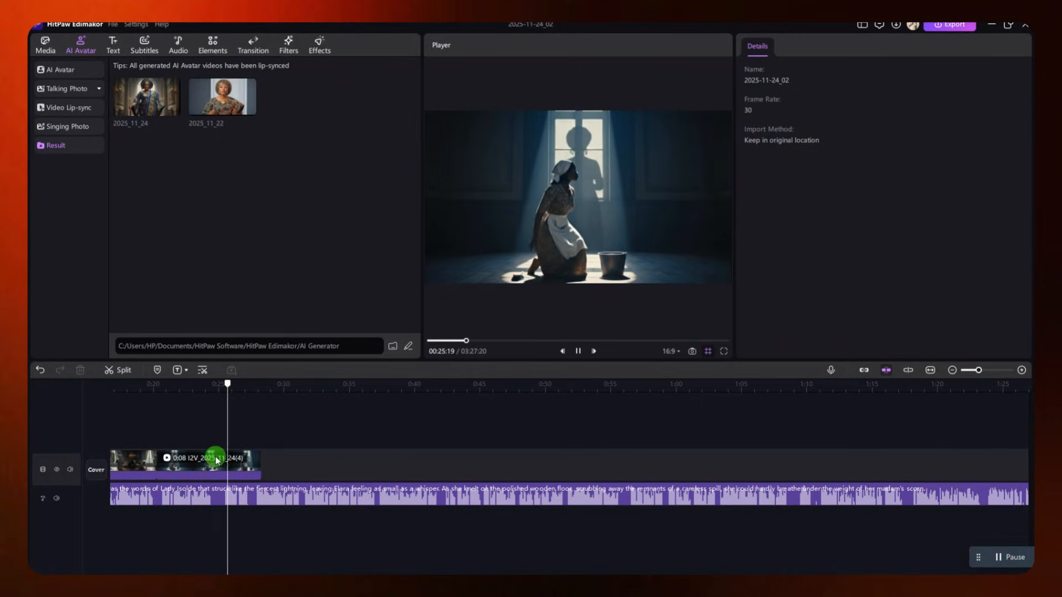
# Trim the third clip's end to the 25-second mark, split the narration there and move its second part further along the timeline
pyautogui.moveTo(204, 387); pyautogui.dragTo(219, 394)
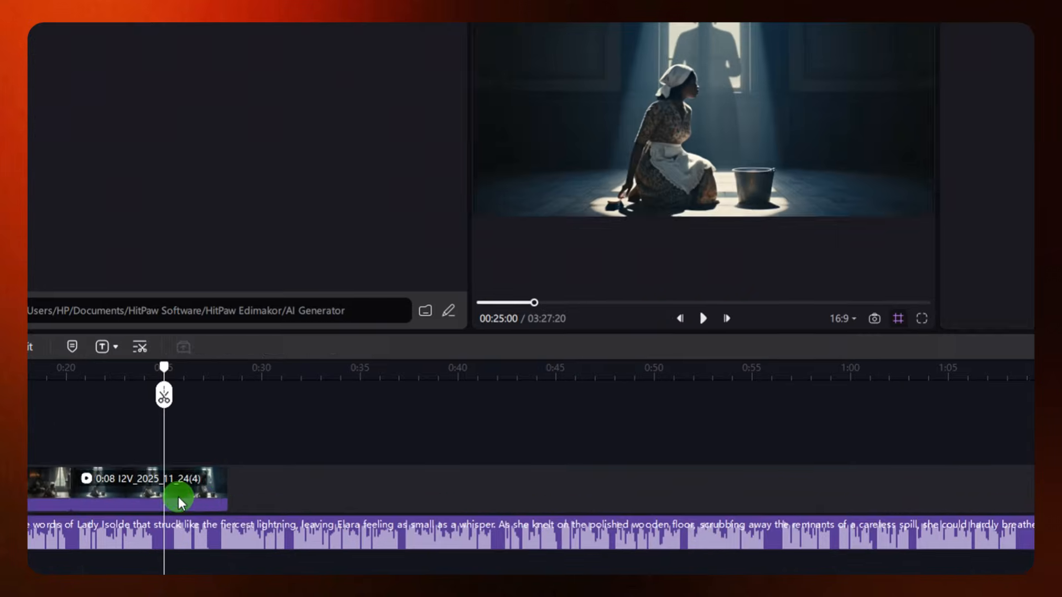
pyautogui.moveTo(255, 462); pyautogui.dragTo(228, 463)
pyautogui.moveTo(177, 485); pyautogui.dragTo(178, 485)
pyautogui.click(175, 524)
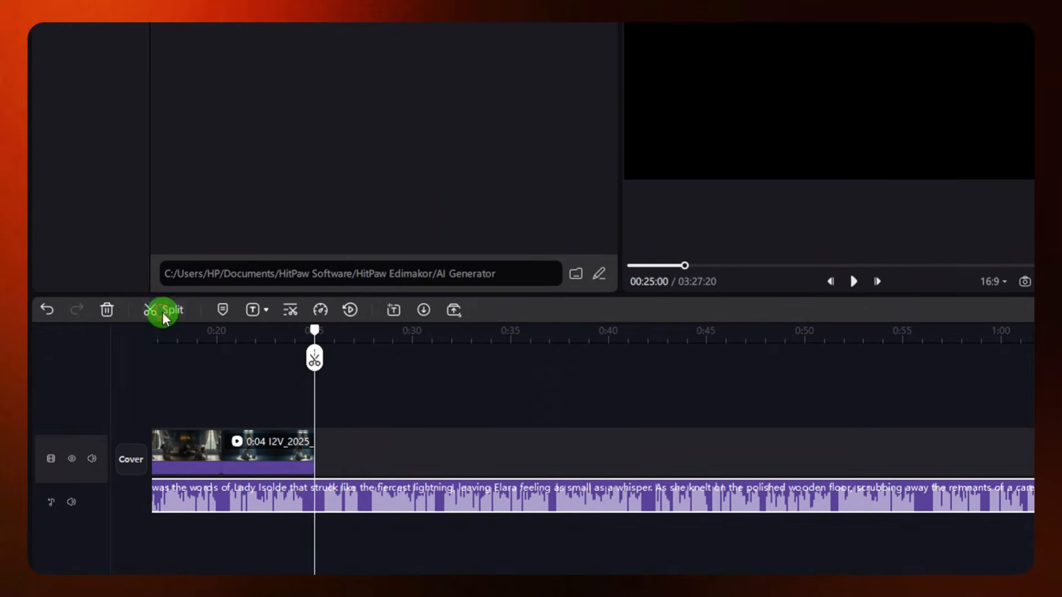
pyautogui.click(164, 315)
pyautogui.moveTo(381, 493); pyautogui.dragTo(526, 493)
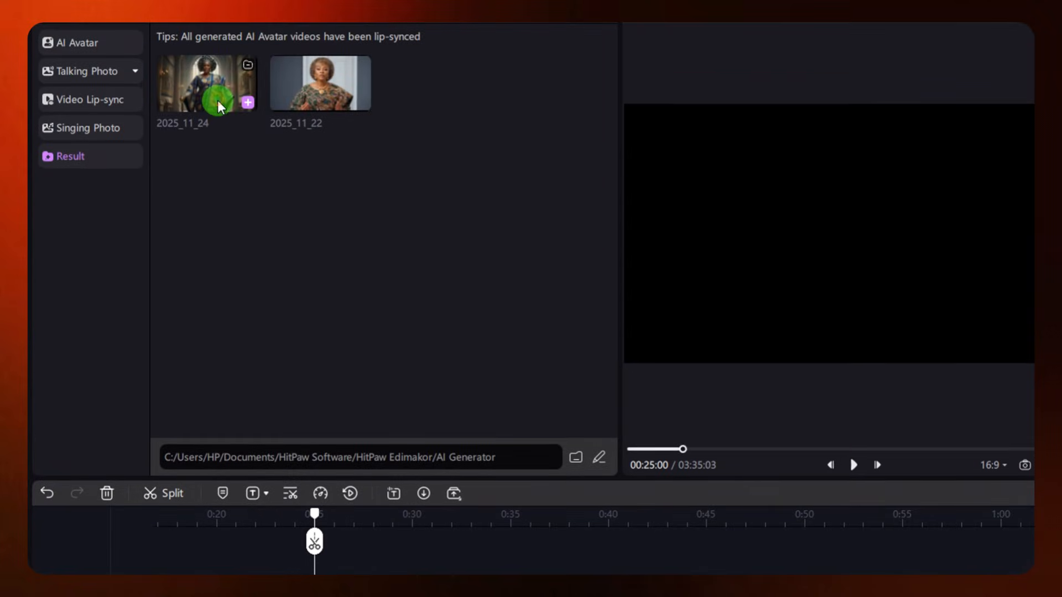
# Place the generated talking-lady video directly after the third clip and move the second narration part to the end of her line
pyautogui.moveTo(221, 99); pyautogui.dragTo(344, 431)
pyautogui.moveTo(344, 500); pyautogui.dragTo(325, 496)
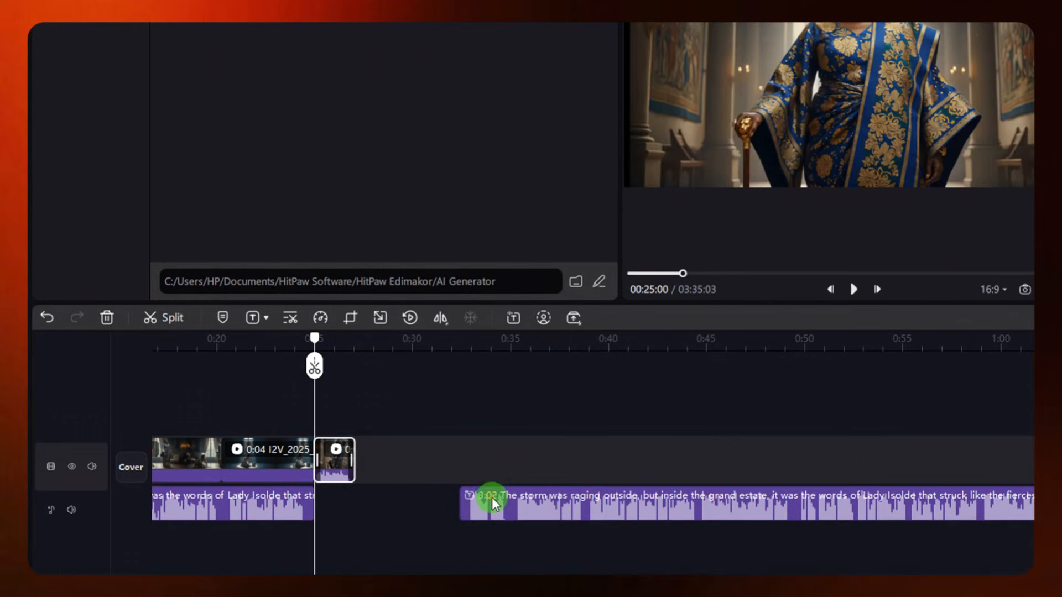
pyautogui.moveTo(492, 497); pyautogui.dragTo(356, 478)
# Play the passage around the talking-lady clip and shift the second narration part slightly earlier to tighten the pause
pyautogui.click(278, 405)
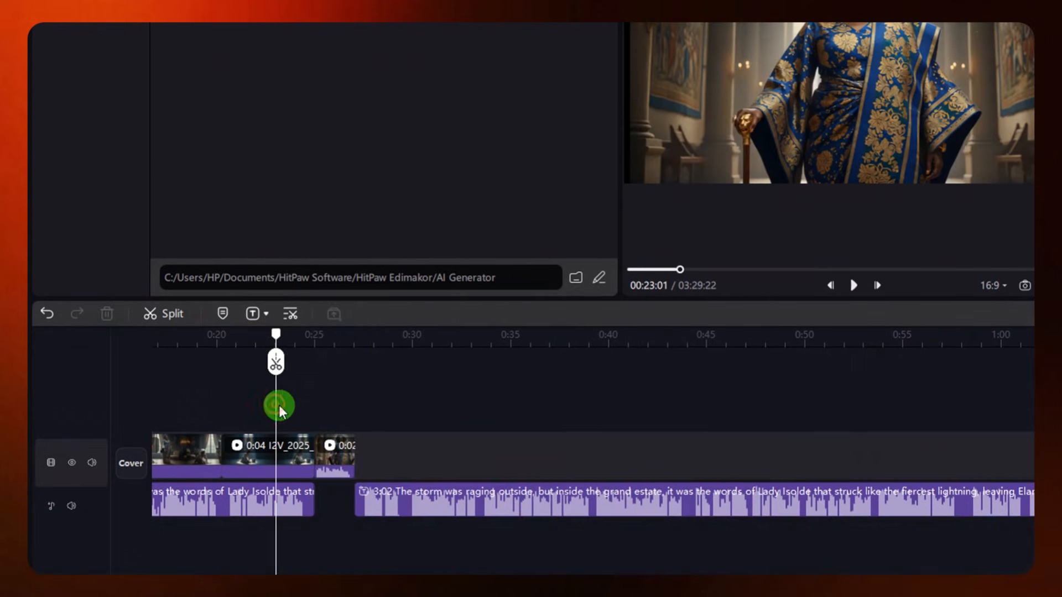
pyautogui.press('space')
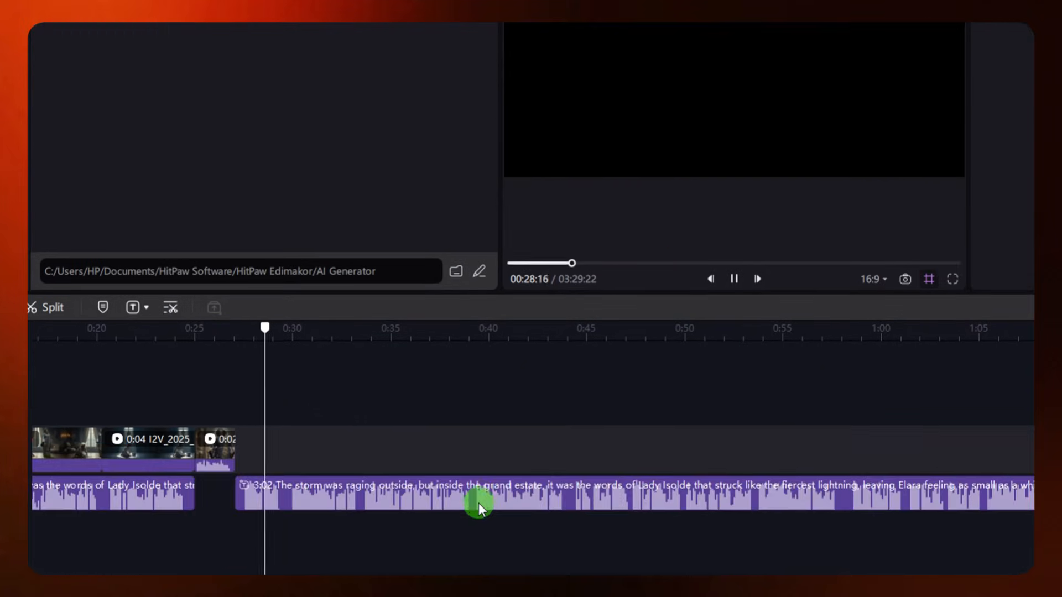
pyautogui.click(327, 486)
pyautogui.moveTo(325, 484); pyautogui.dragTo(307, 470)
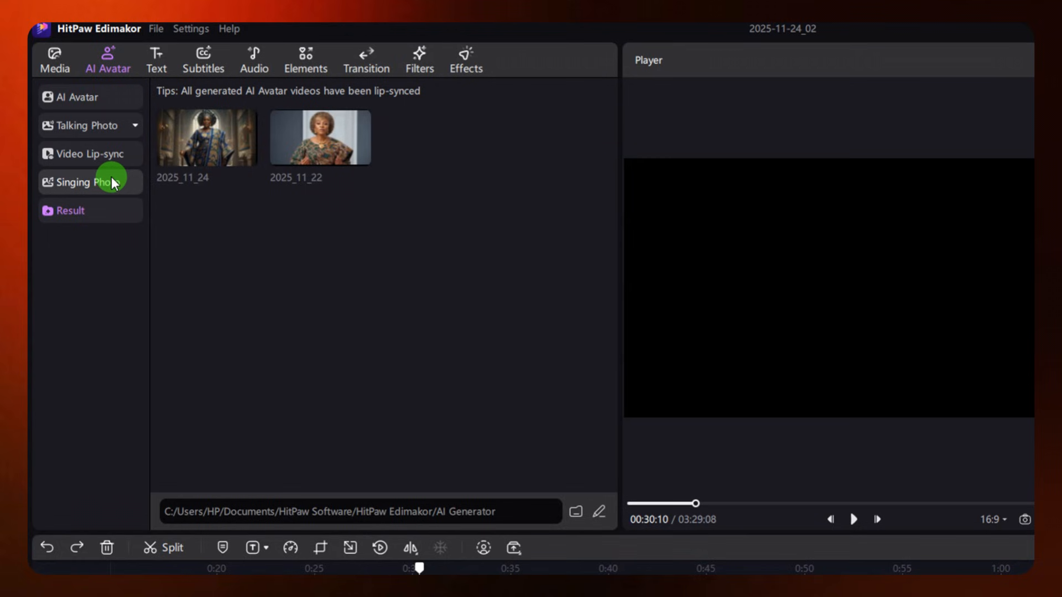
# Append the I2V_2025_11_24(4) clip from My Creations after the talking-lady video and preview the sequence full screen
pyautogui.click(55, 61)
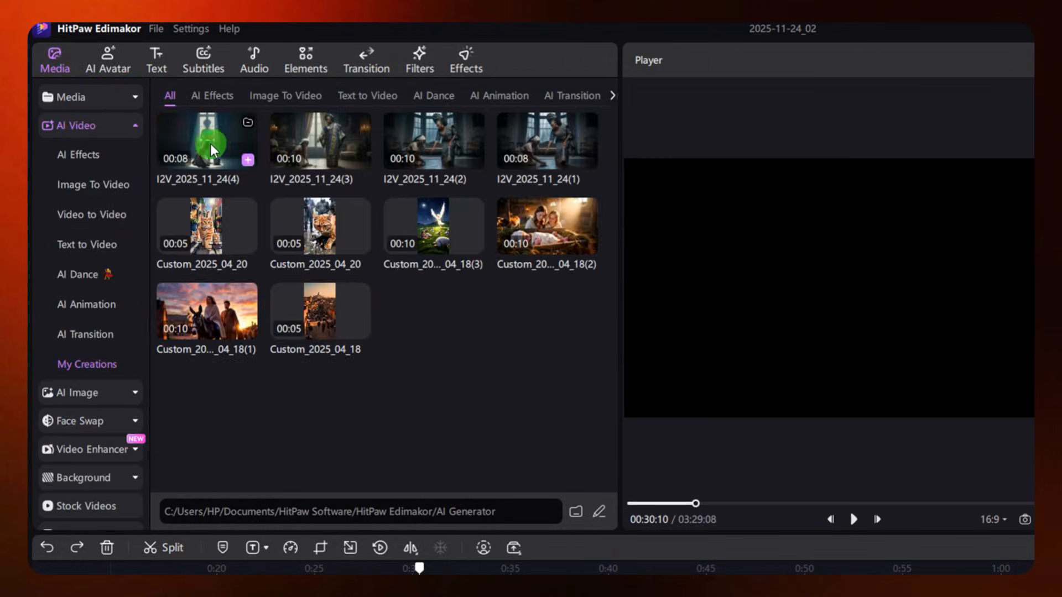
pyautogui.moveTo(208, 161); pyautogui.dragTo(354, 487)
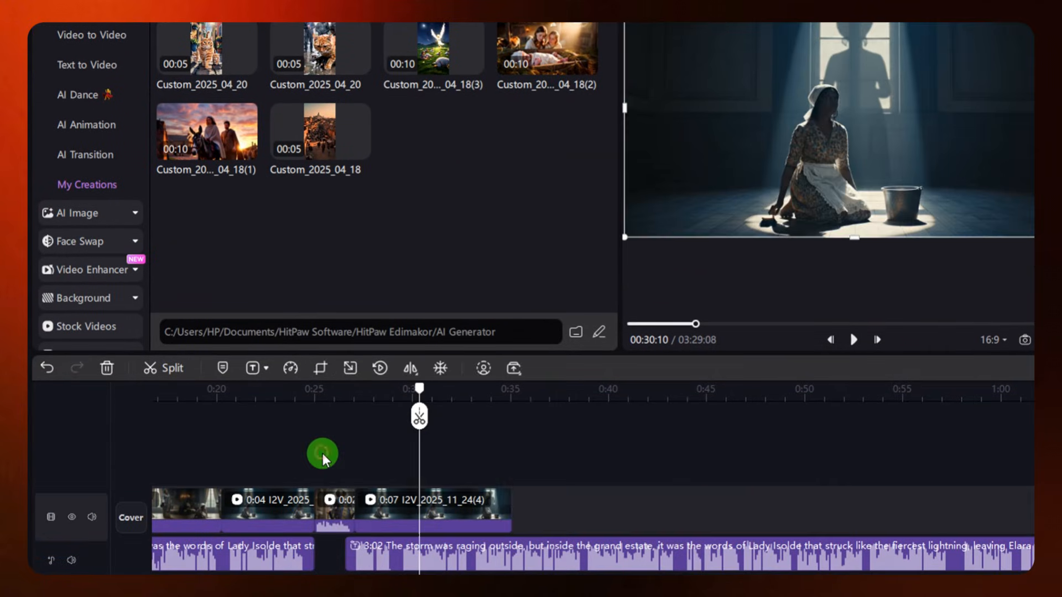
pyautogui.click(220, 413)
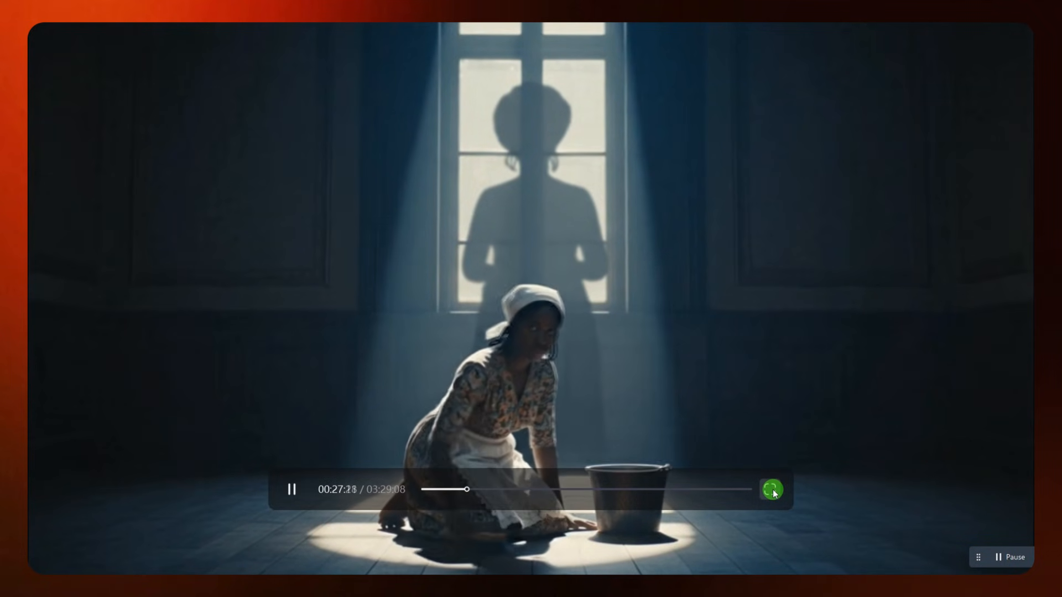
pyautogui.click(771, 490)
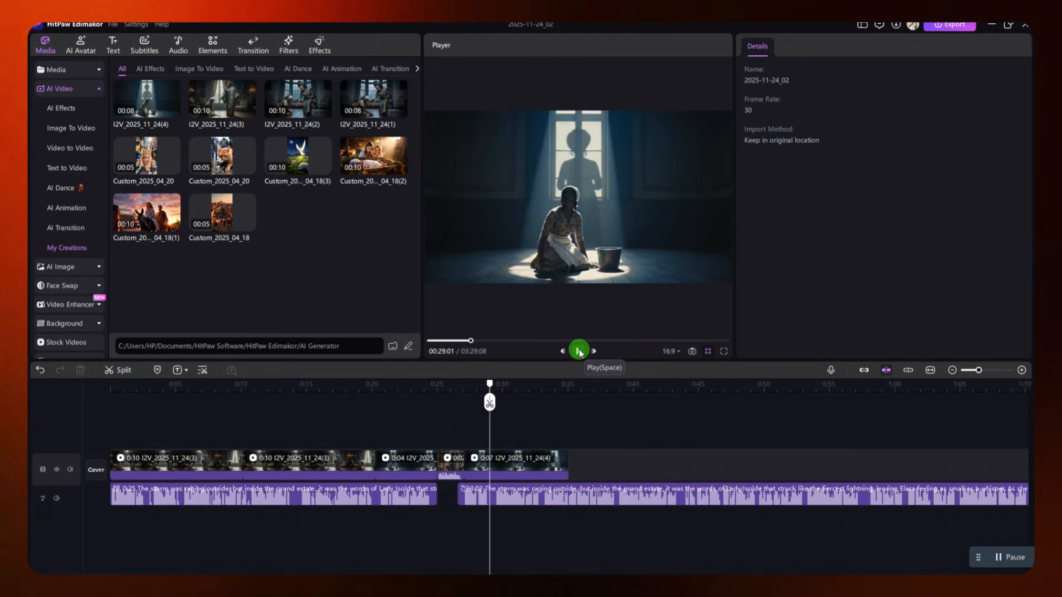
# Cut off the narration beyond the end of the last clip, at about 35 seconds, and check frames of the first two clips
pyautogui.click(567, 397)
pyautogui.click(369, 390)
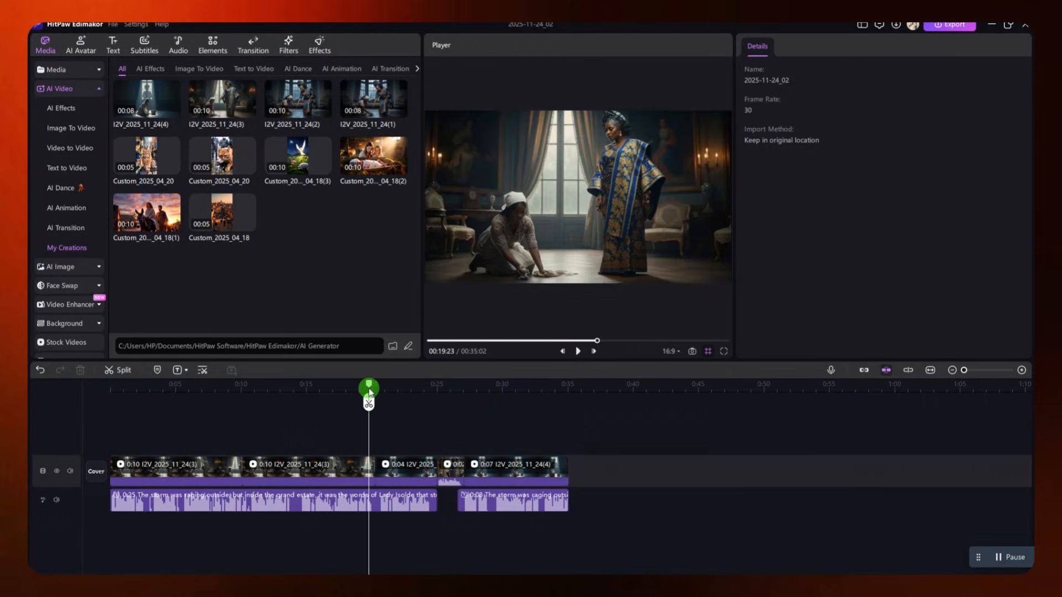
pyautogui.click(166, 388)
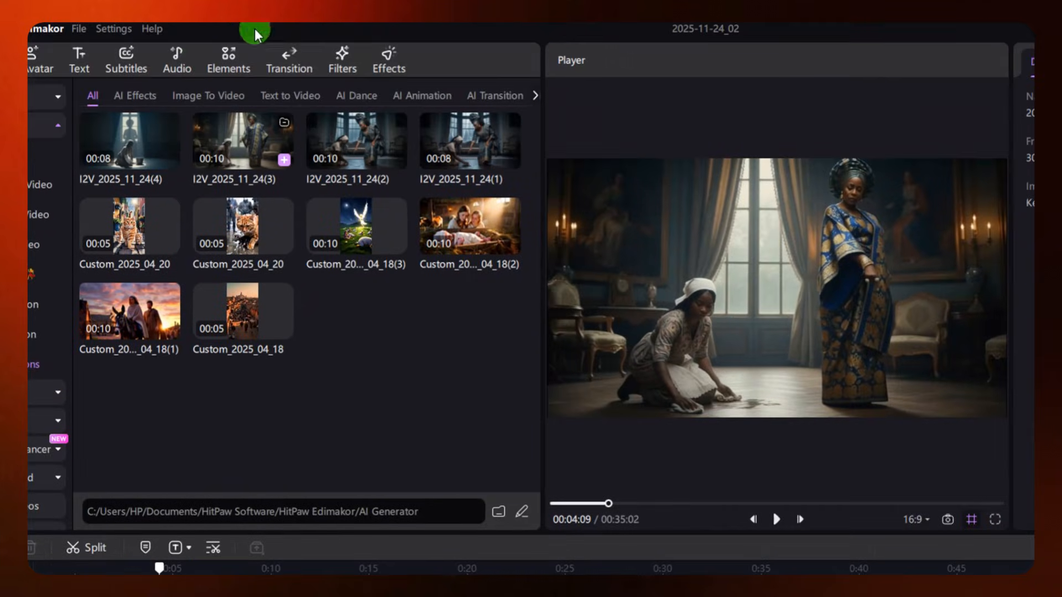
# Browse the trending transitions and add Flash White between the first and second clips
pyautogui.click(288, 60)
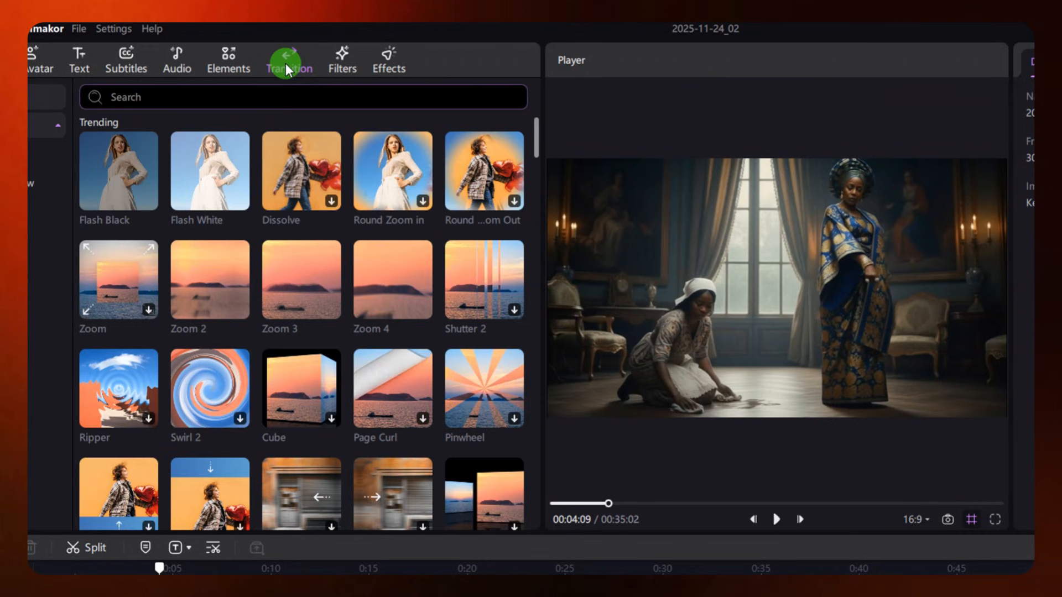
pyautogui.click(109, 199)
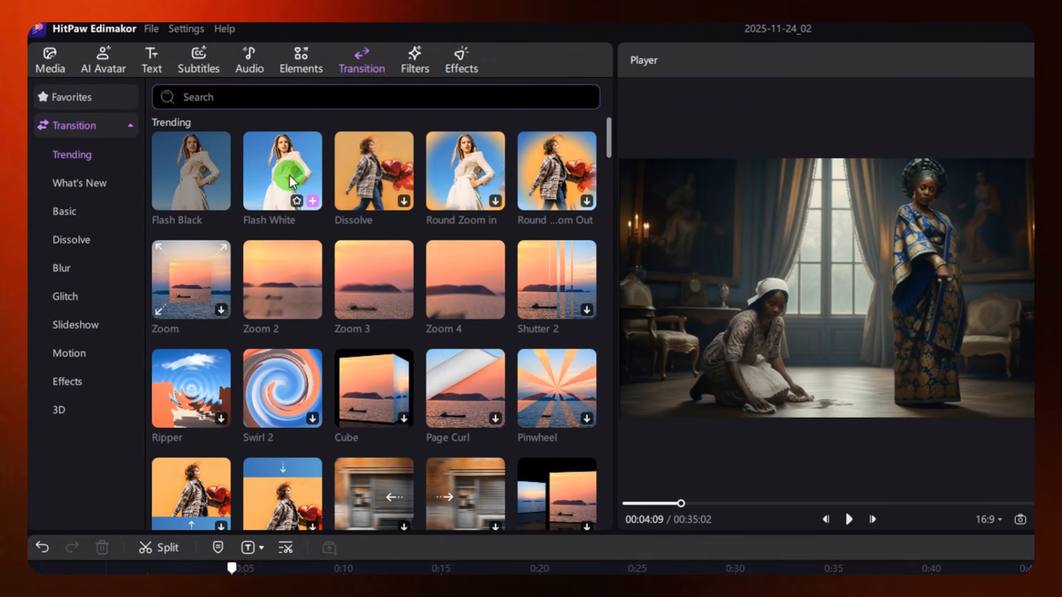
pyautogui.moveTo(279, 191); pyautogui.dragTo(357, 463)
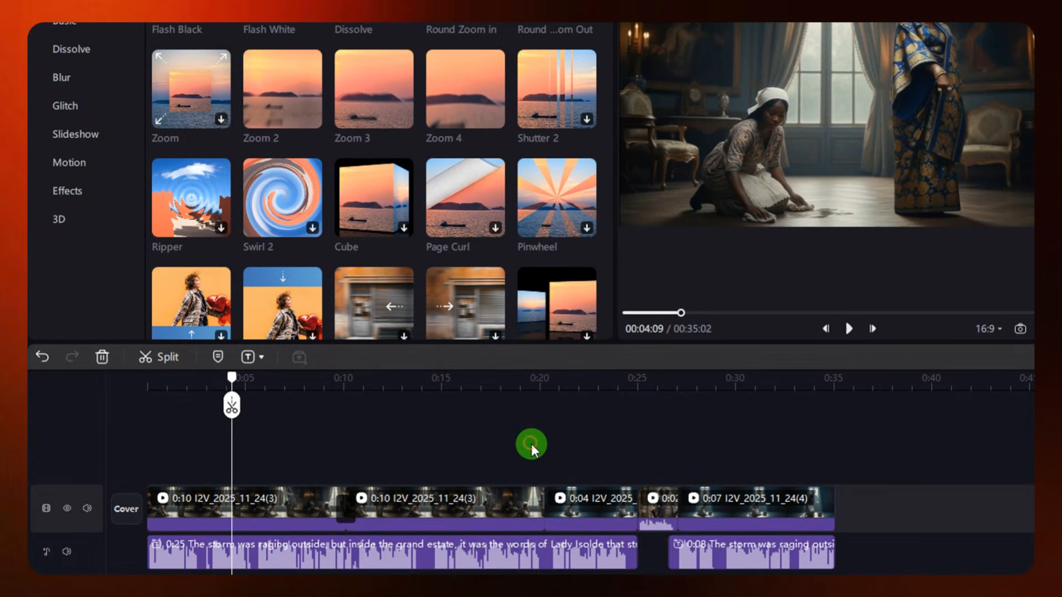
# Add Flash White transitions between the second and third clips and between the third clip and the talking-lady video
pyautogui.click(530, 447)
pyautogui.moveTo(310, 128)
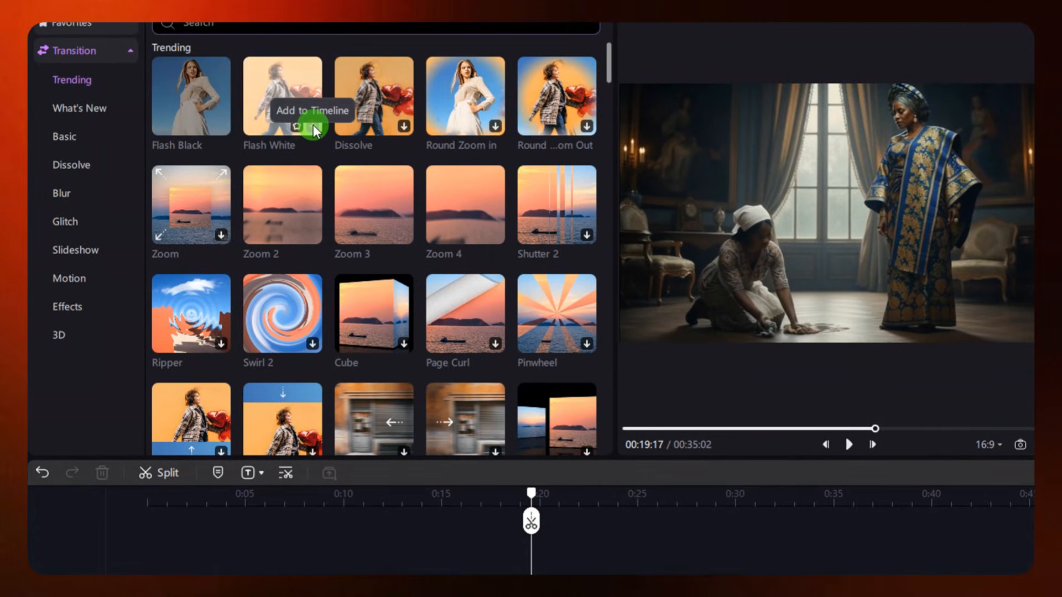
pyautogui.click(312, 127)
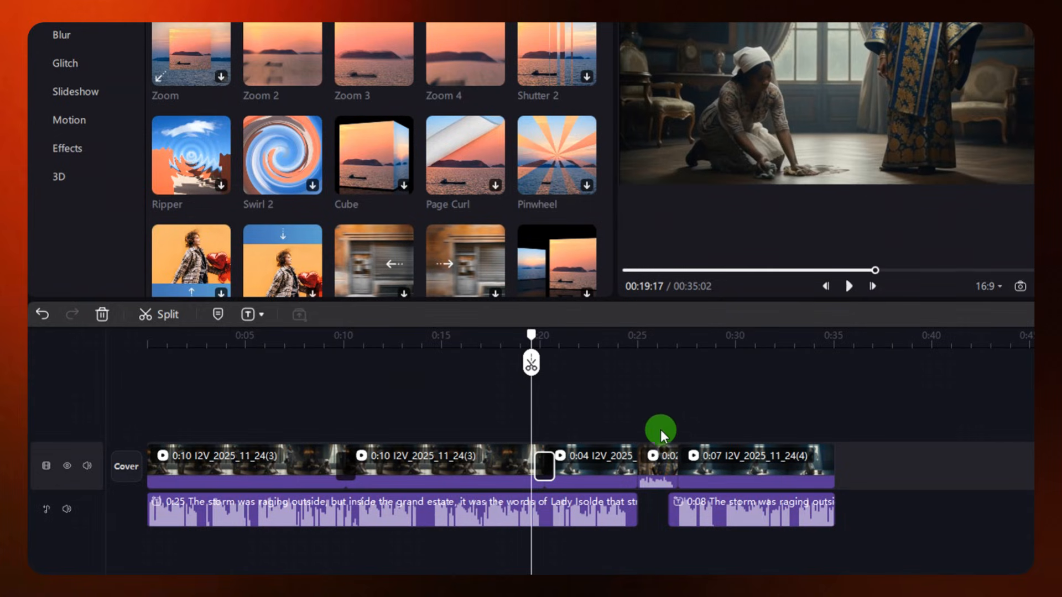
pyautogui.click(642, 467)
pyautogui.moveTo(358, 108)
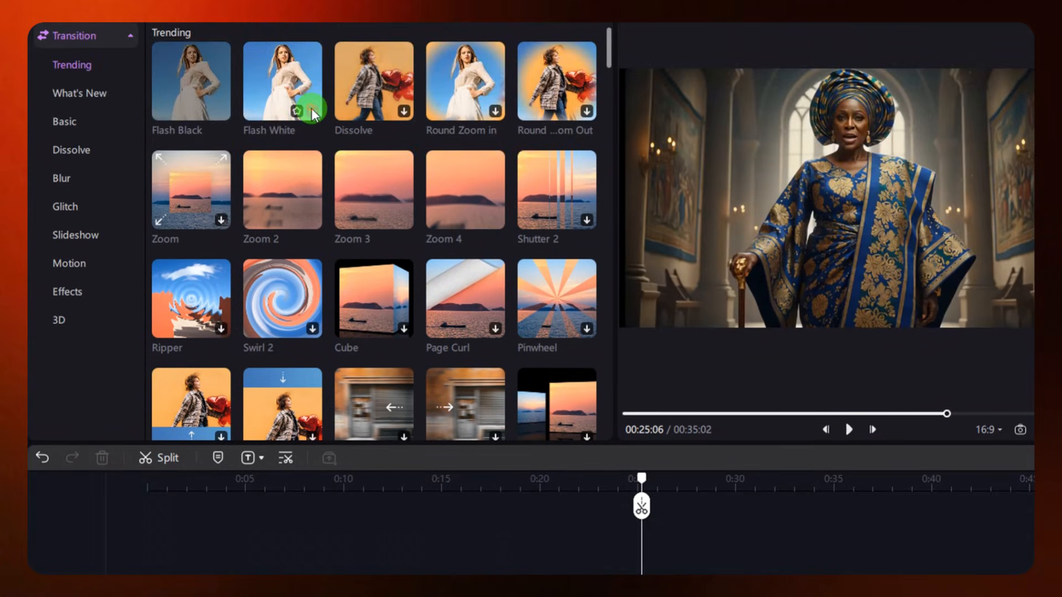
pyautogui.click(312, 110)
# Play the timeline around the first two clip joins to review their transitions
pyautogui.click(324, 431)
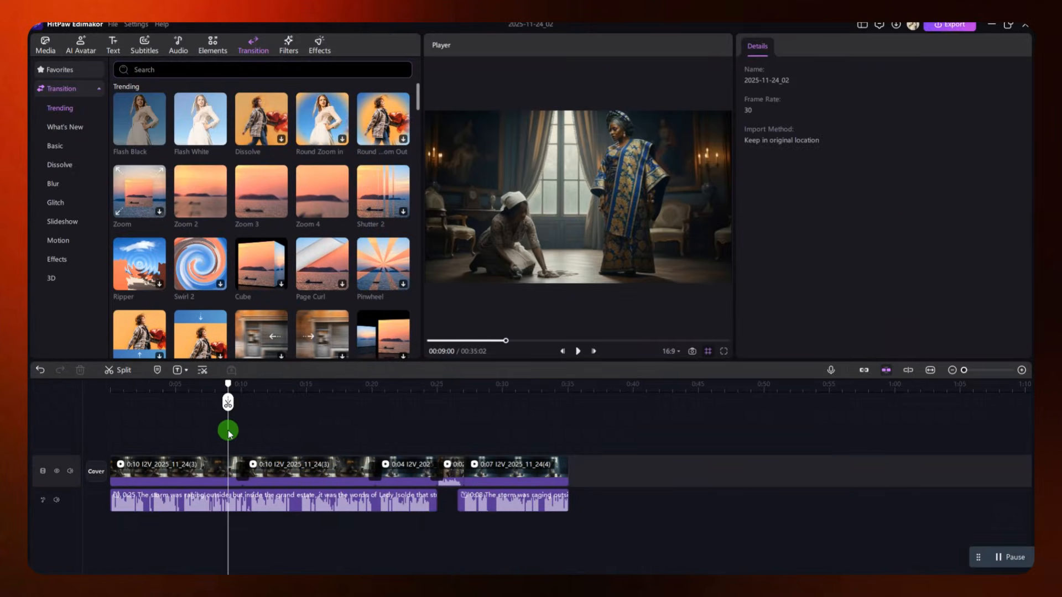
pyautogui.press('space')
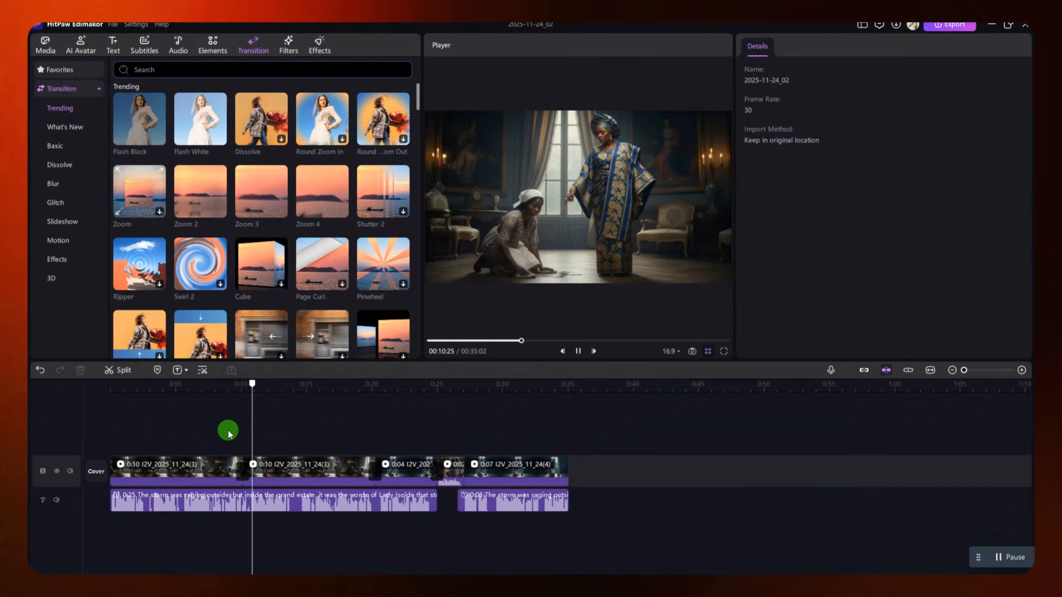
pyautogui.press('space')
pyautogui.moveTo(378, 426); pyautogui.dragTo(364, 420)
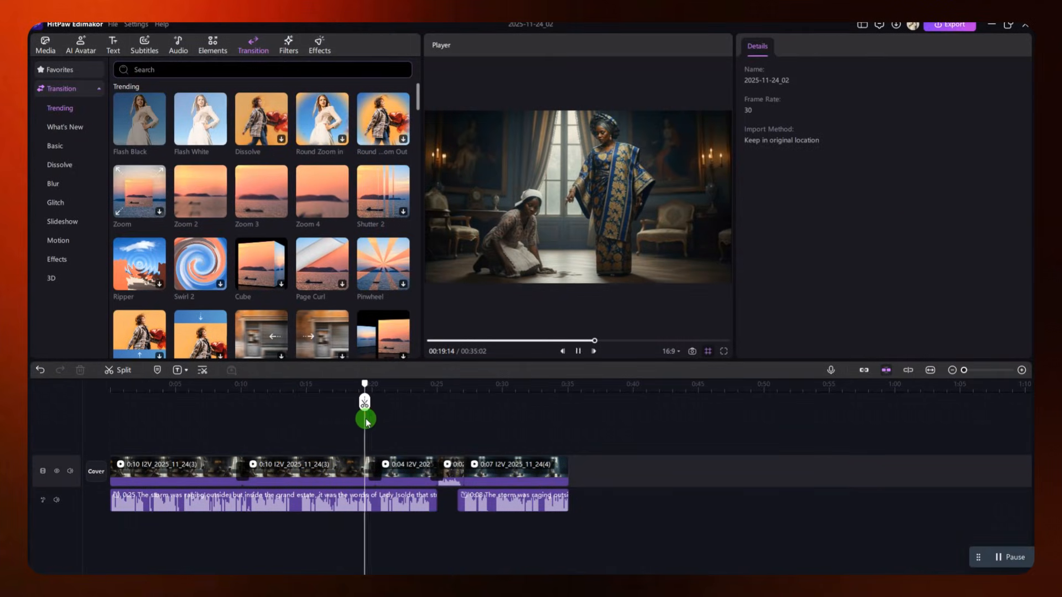
pyautogui.press('space')
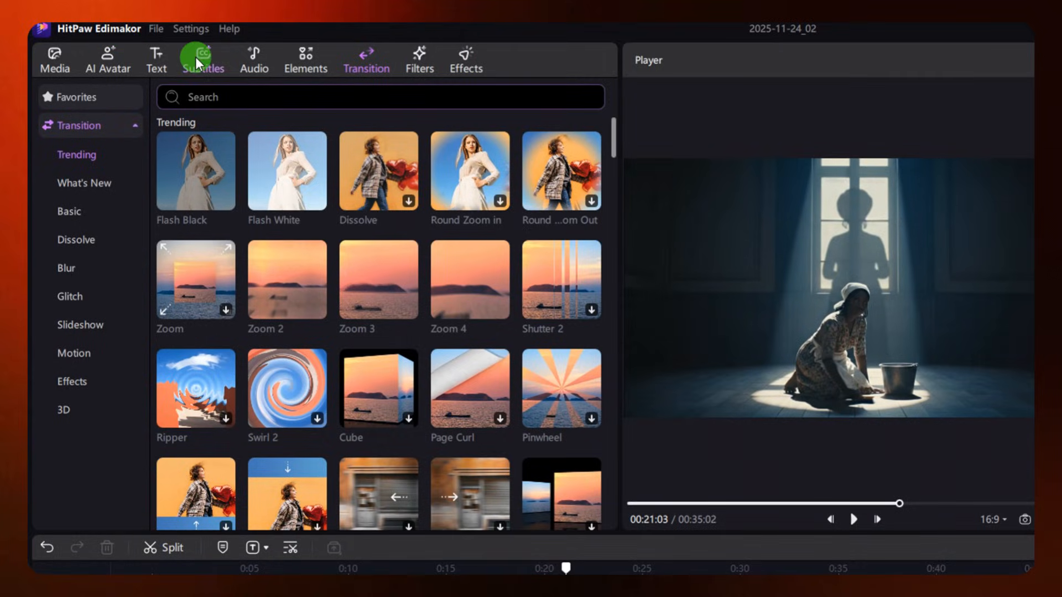
# Generate auto subtitles for the main timeline in the glowing yellow trending style, with the original language on Auto Detect
pyautogui.click(145, 47)
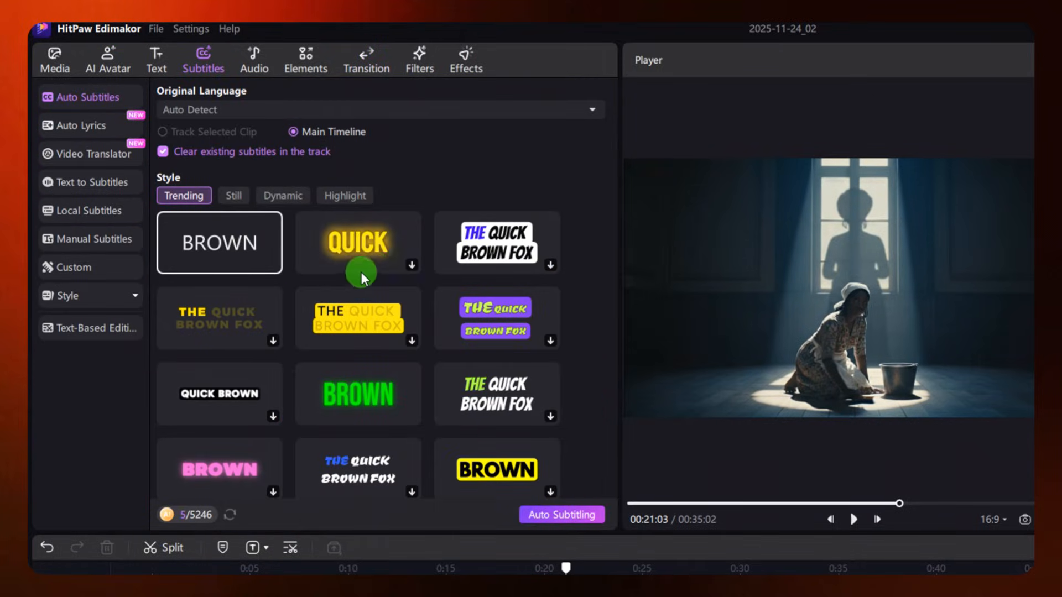
pyautogui.click(377, 247)
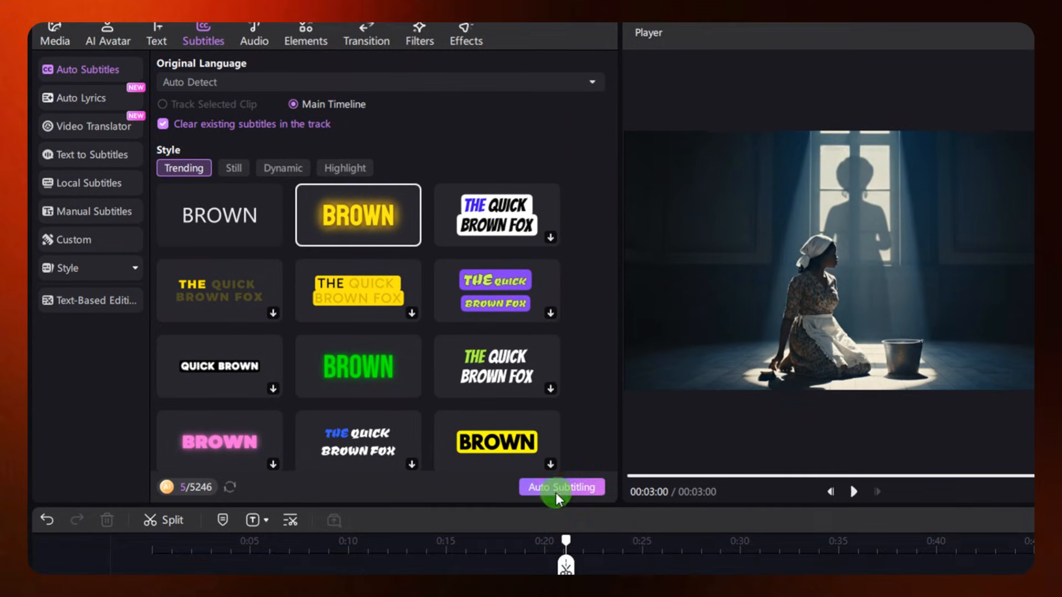
pyautogui.click(563, 489)
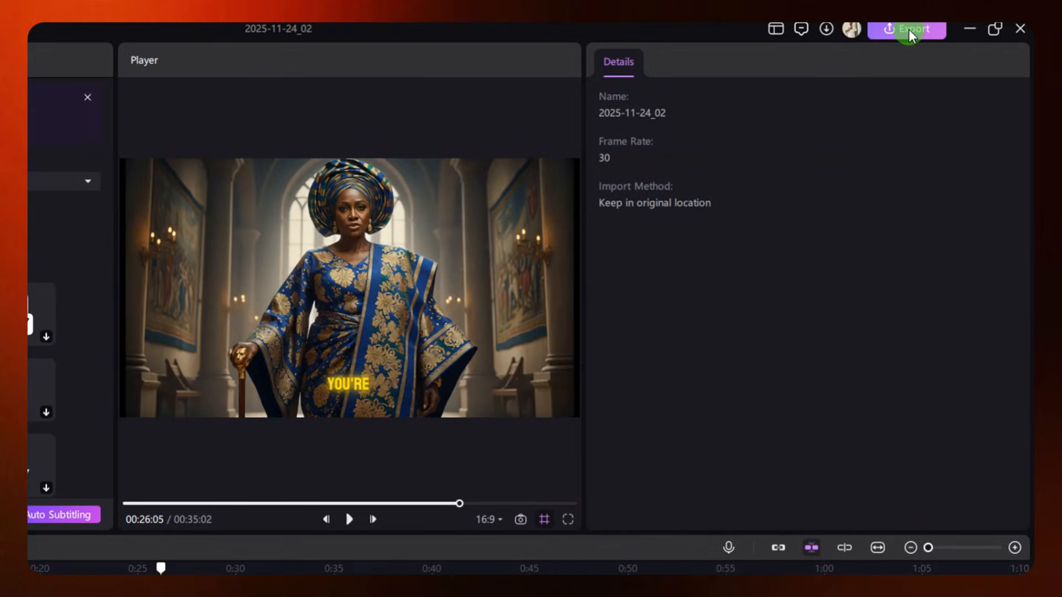
# Open the local video export settings and select the output file name for editing
pyautogui.click(908, 29)
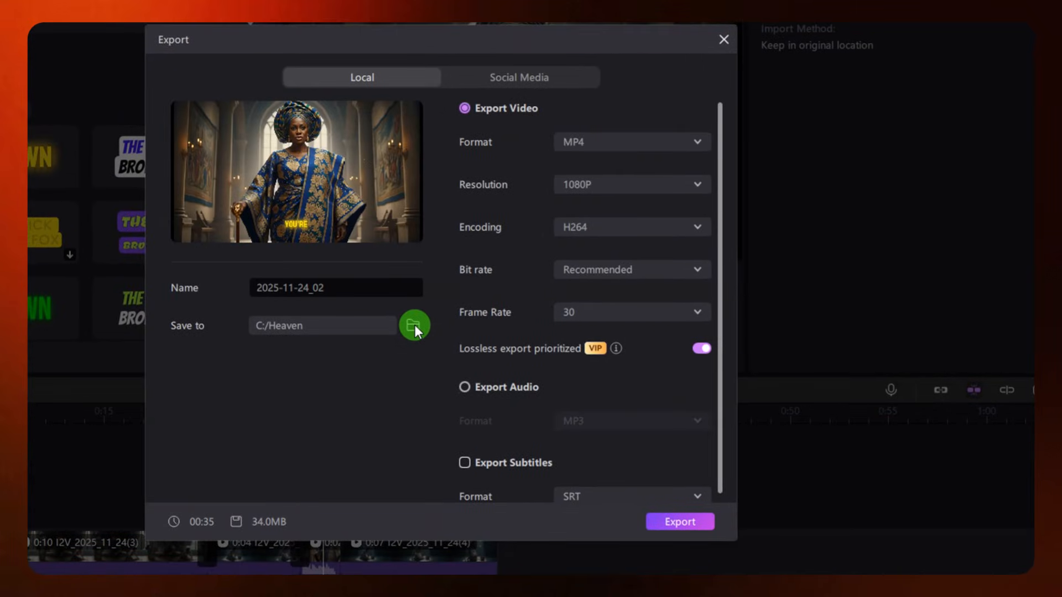
pyautogui.moveTo(344, 290); pyautogui.dragTo(247, 291)
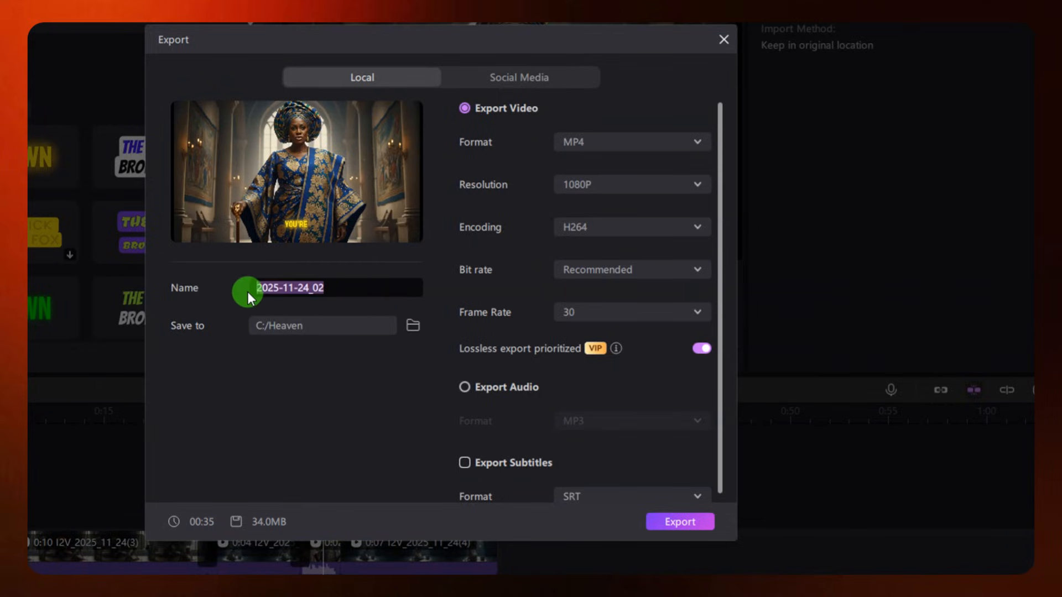